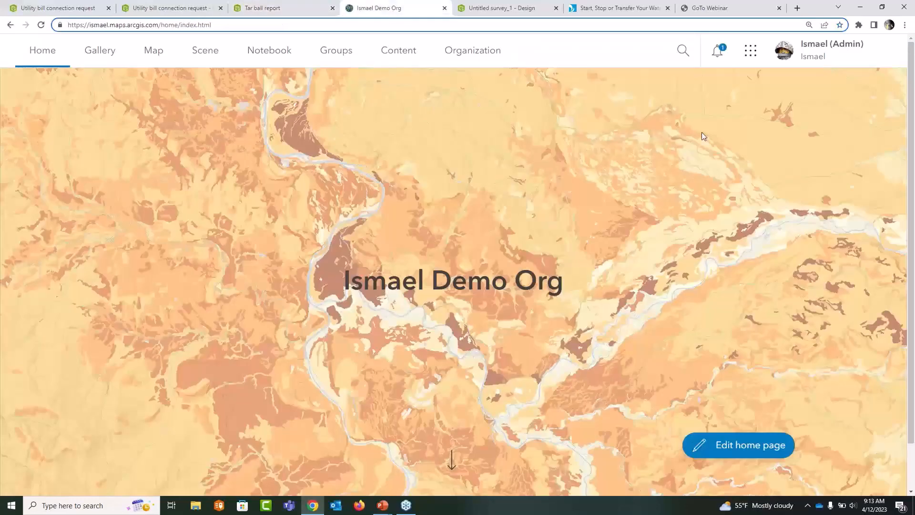
Step: Open Survey123 and start a new survey to examine the blank, template and Survey123 Connect creation options
{"action": "left_click", "coordinate": [751, 51]}
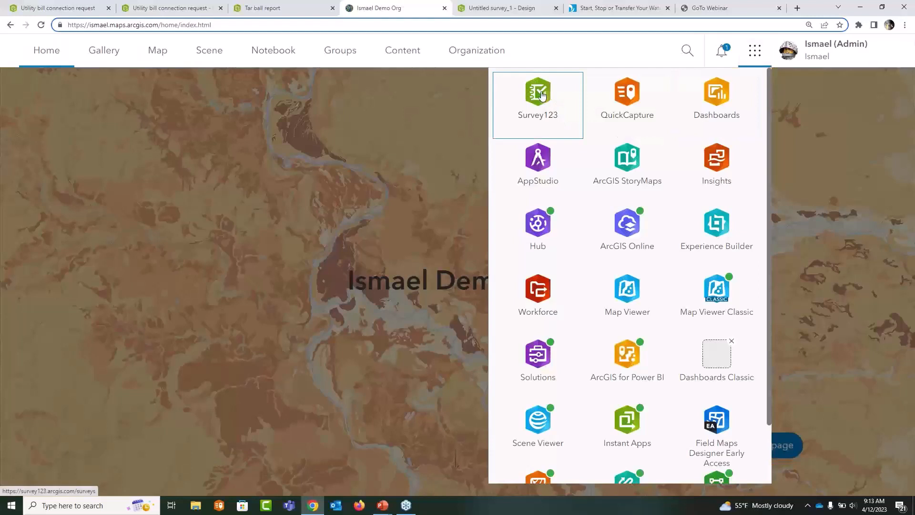
{"action": "left_click", "coordinate": [541, 96]}
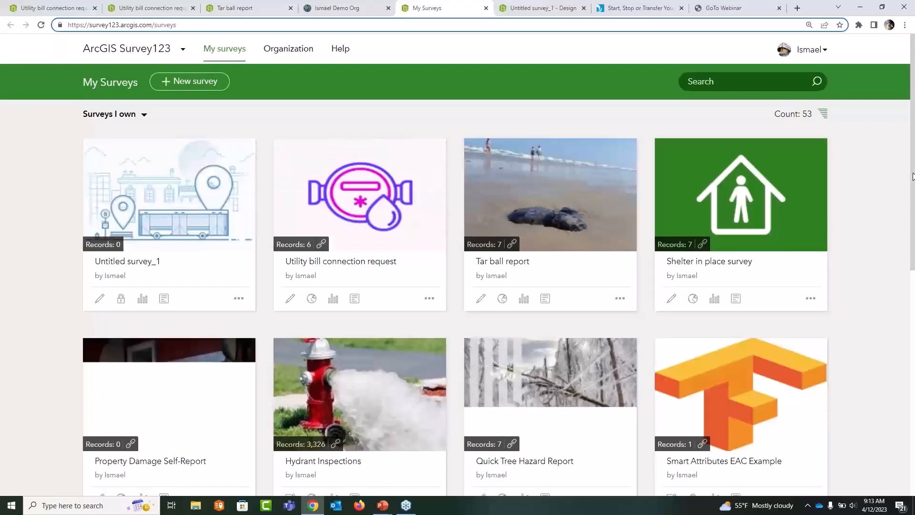
{"action": "mouse_move", "coordinate": [912, 176]}
{"action": "left_mouse_down"}
{"action": "mouse_move", "coordinate": [894, 387]}
{"action": "mouse_move", "coordinate": [913, 168]}
{"action": "left_mouse_up"}
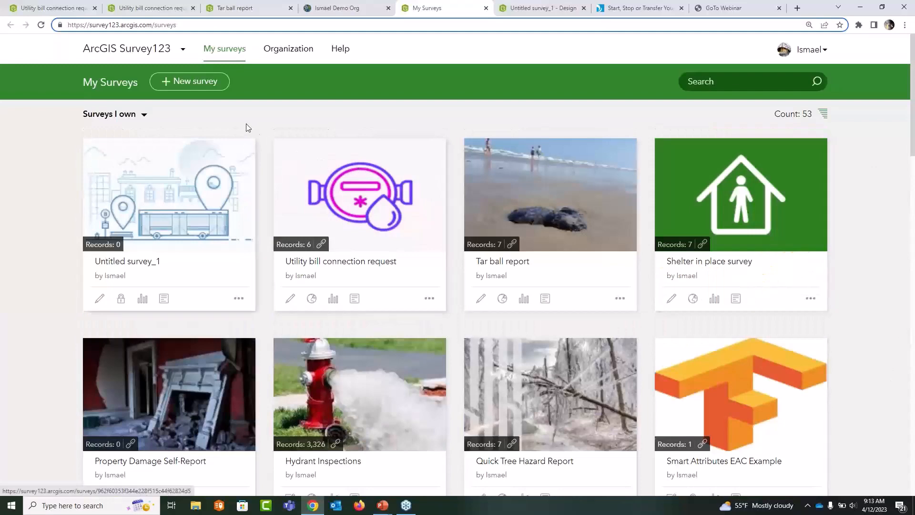
{"action": "left_click", "coordinate": [206, 87]}
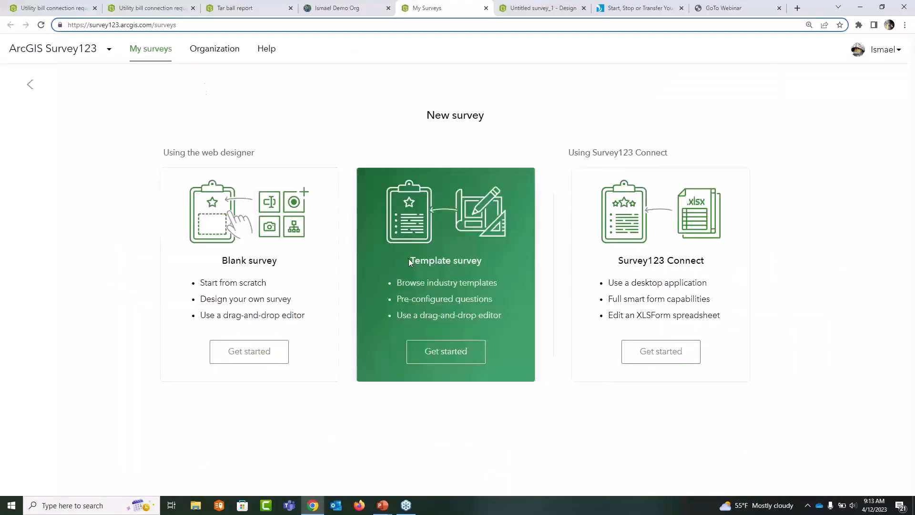
{"action": "left_click_drag", "start_coordinate": [409, 261], "coordinate": [416, 261]}
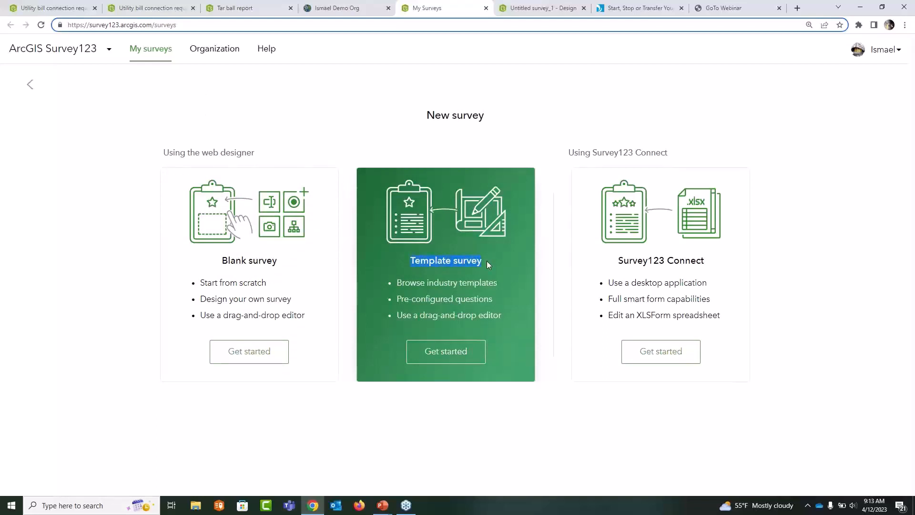
{"action": "left_click", "coordinate": [222, 263]}
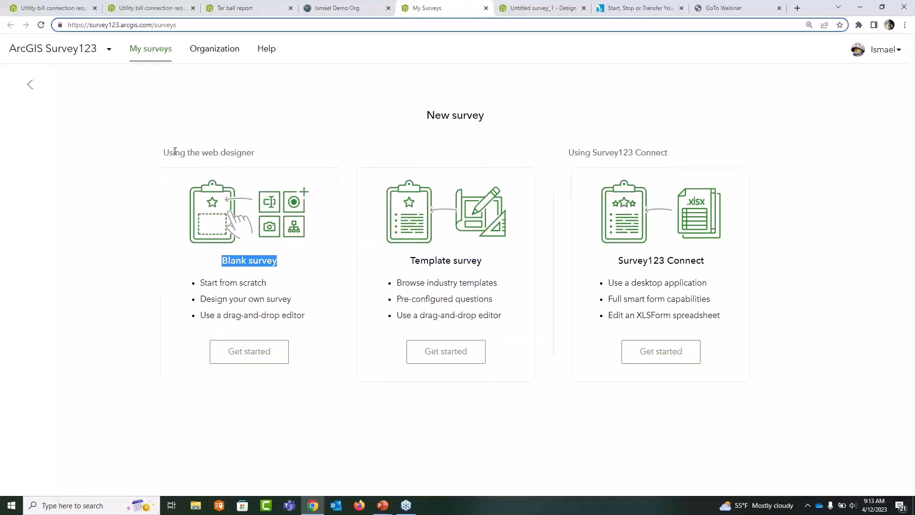
{"action": "left_click_drag", "start_coordinate": [170, 152], "coordinate": [256, 152]}
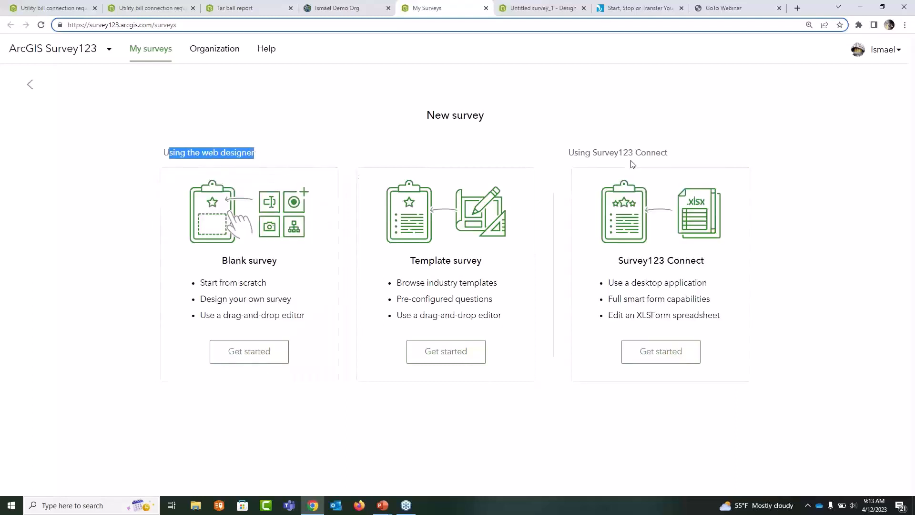
{"action": "left_click_drag", "start_coordinate": [569, 152], "coordinate": [669, 156]}
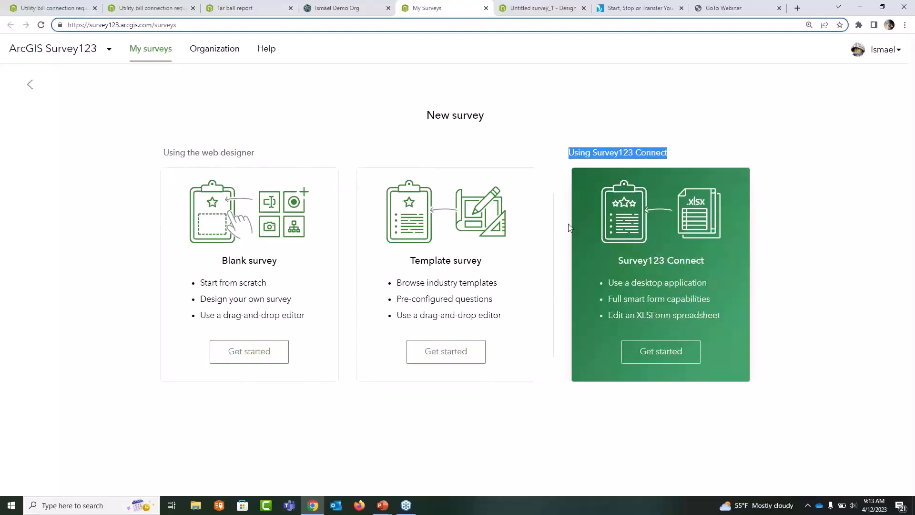
{"action": "left_click_drag", "start_coordinate": [163, 153], "coordinate": [253, 151]}
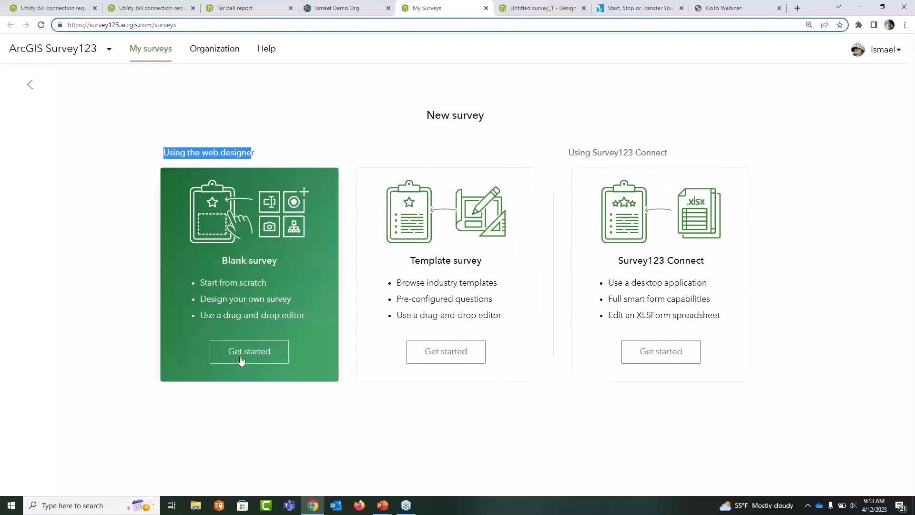
Step: Switch to the existing untitled blank survey and rename it "Tar ball Reporter (Demo)"
{"action": "left_click", "coordinate": [521, 7]}
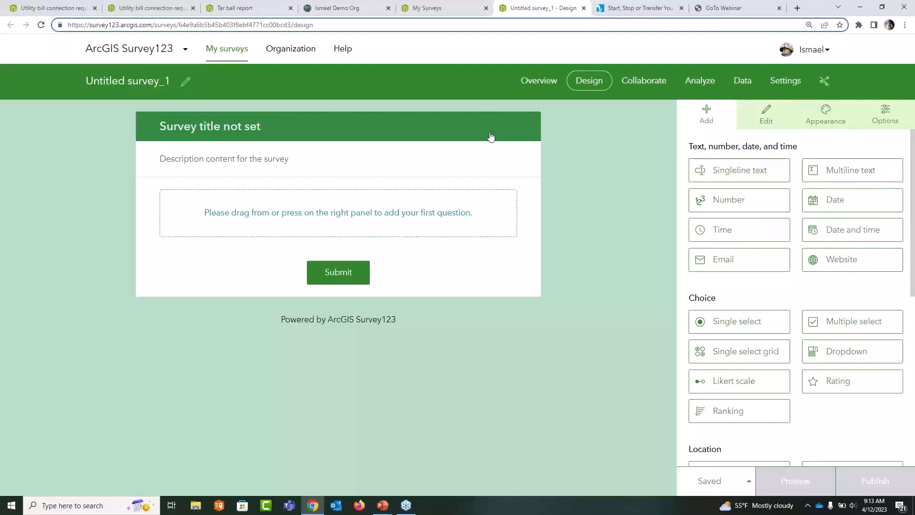
{"action": "left_click", "coordinate": [153, 81]}
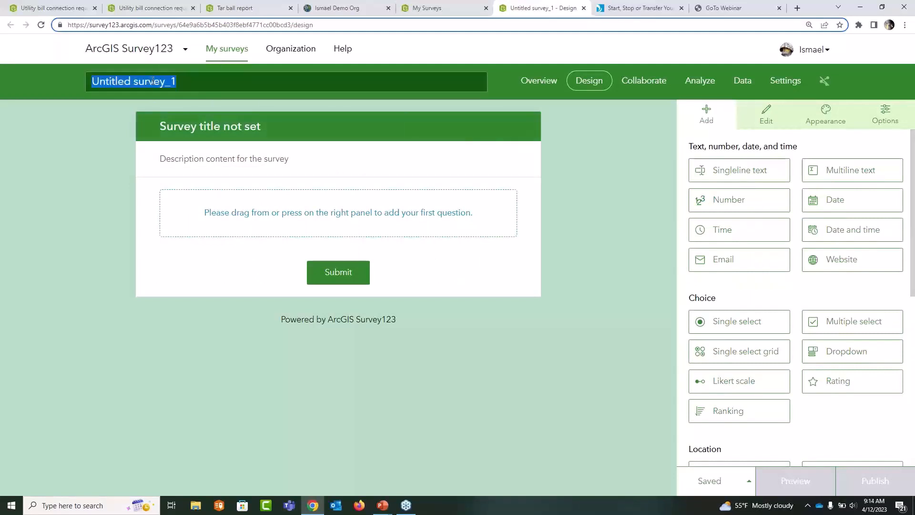
{"action": "type", "text": "Tar"}
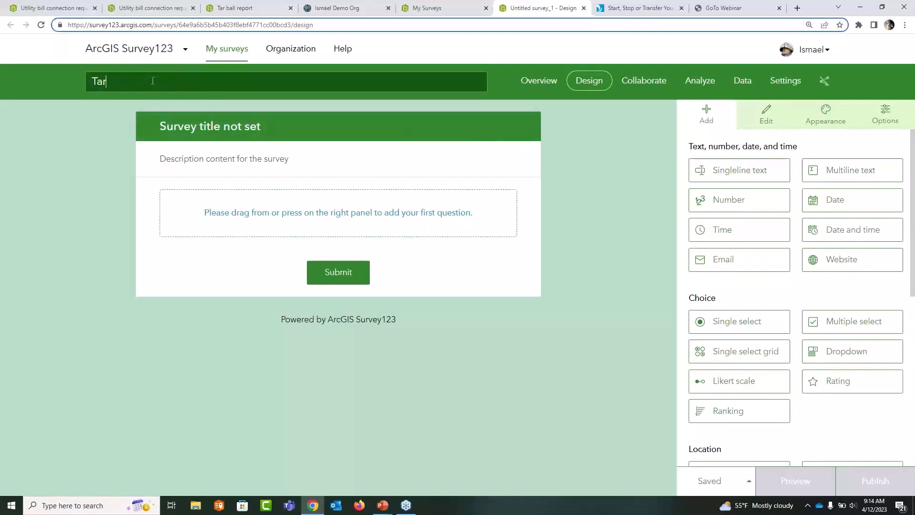
{"action": "type", "text": " ball Reporter (Demo"}
Step: Center the survey header and set its text to "Tar Ball Reporter"
{"action": "left_click", "coordinate": [191, 132]}
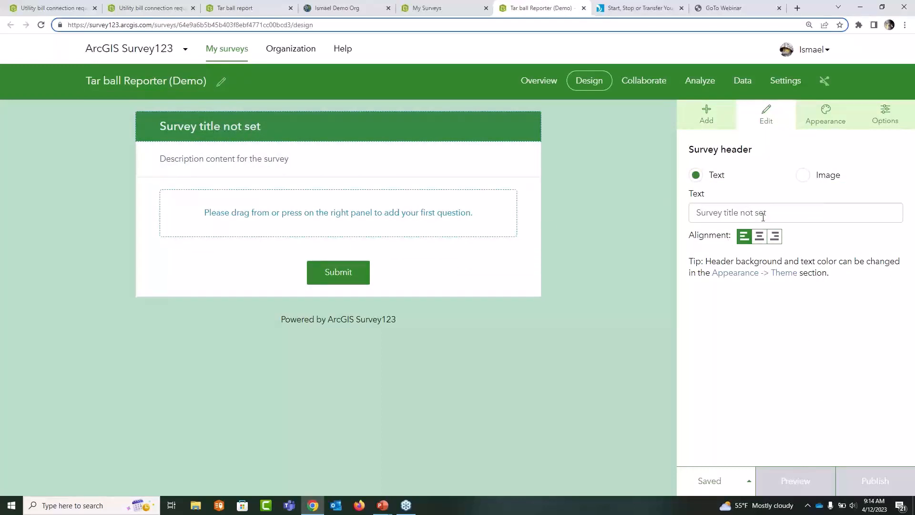
{"action": "left_click", "coordinate": [759, 236]}
{"action": "left_click_drag", "start_coordinate": [778, 217], "coordinate": [669, 205]}
{"action": "type", "text": "Ta"}
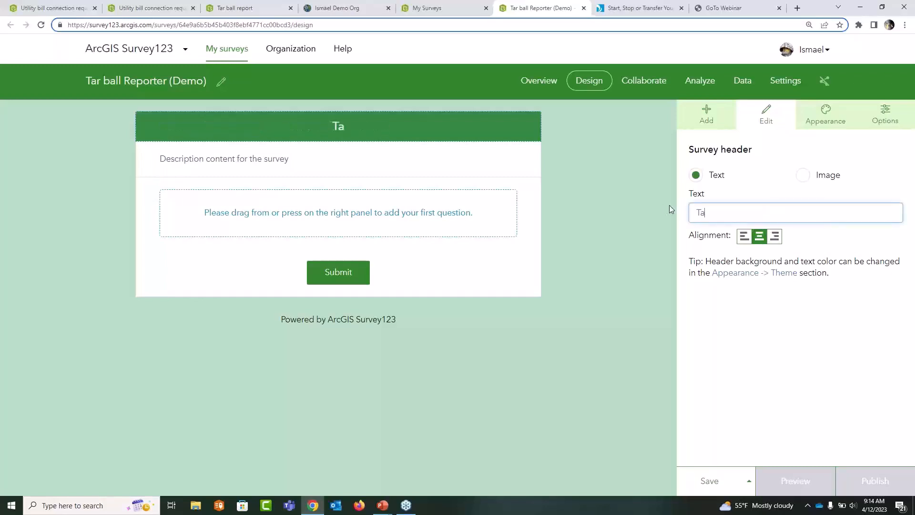
{"action": "type", "text": "r Ball Reporter"}
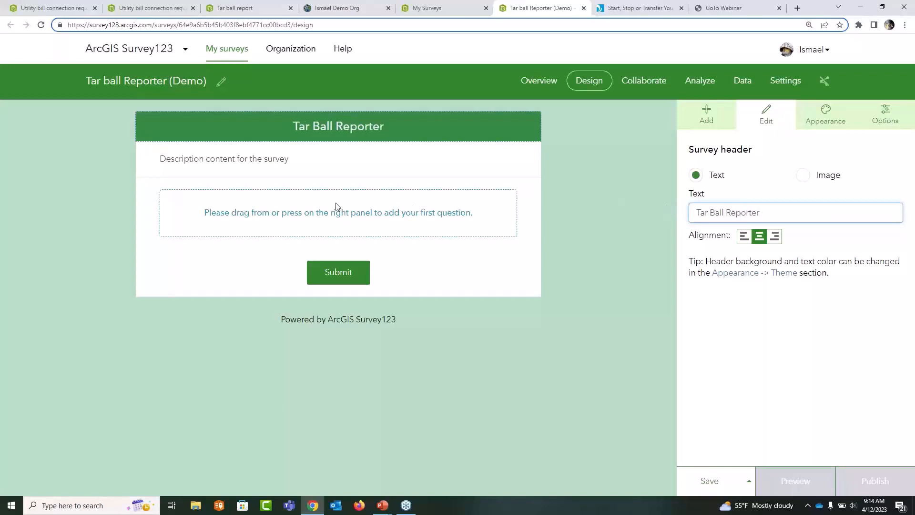
Step: Replace the placeholder survey description with "Found a tar ball? Then do not touch it! Just report it..."
{"action": "left_click", "coordinate": [321, 158]}
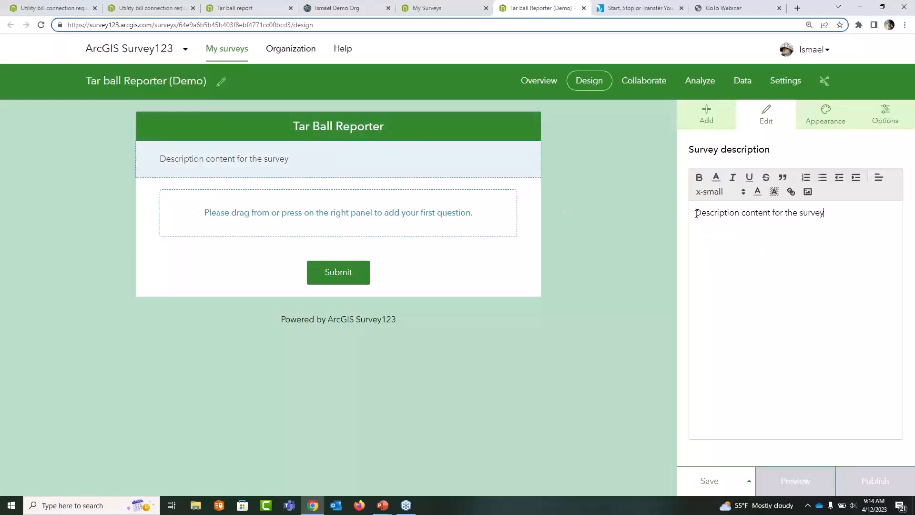
{"action": "key", "text": "ctrl+a"}
{"action": "type", "text": "https://ismael.maps.arcgis.com/home/index.html"}
{"action": "triple_click", "coordinate": [842, 213]}
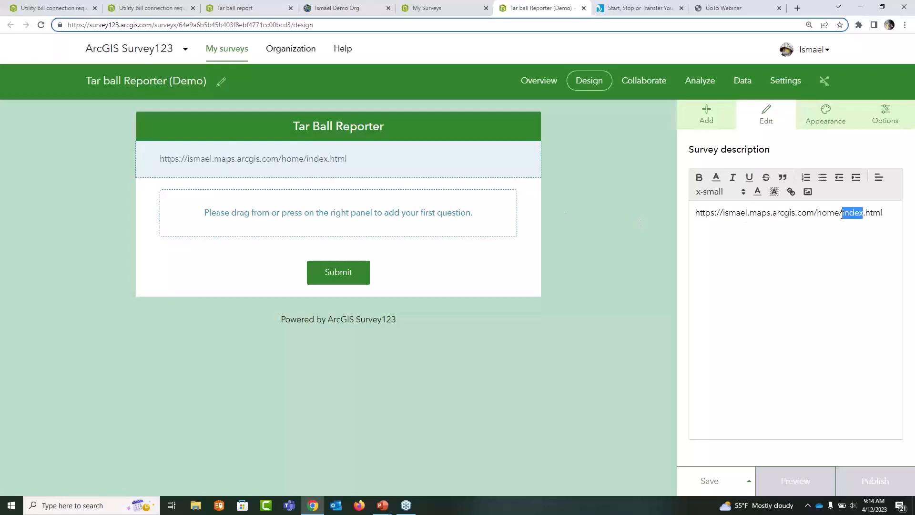
{"action": "key", "text": "Delete"}
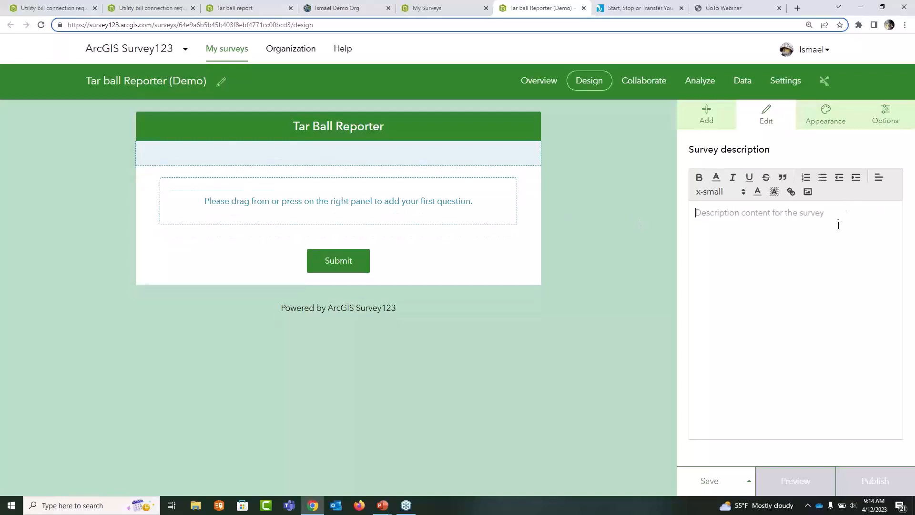
{"action": "type", "text": "Found a tarb "}
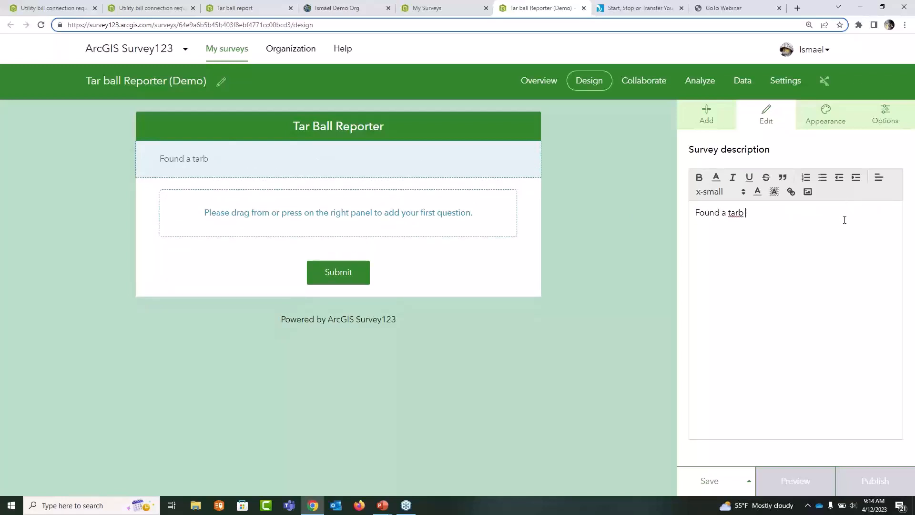
{"action": "key", "text": "BackSpace"}
{"action": "key", "text": "BackSpace"}
{"action": "type", "text": " ball? Then do not t"}
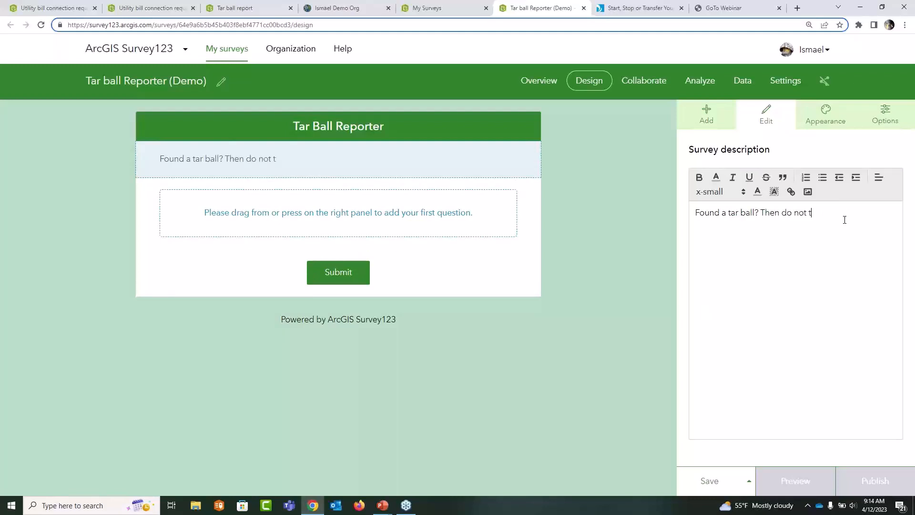
{"action": "type", "text": "ouch it! J"}
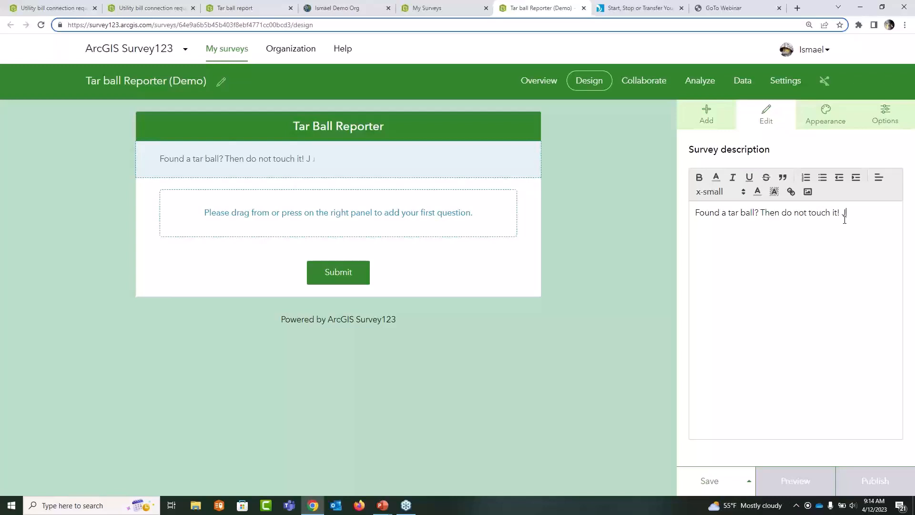
{"action": "type", "text": "ust report it..."}
Step: Change the text on the survey's submit button to "Report"
{"action": "left_click", "coordinate": [335, 280]}
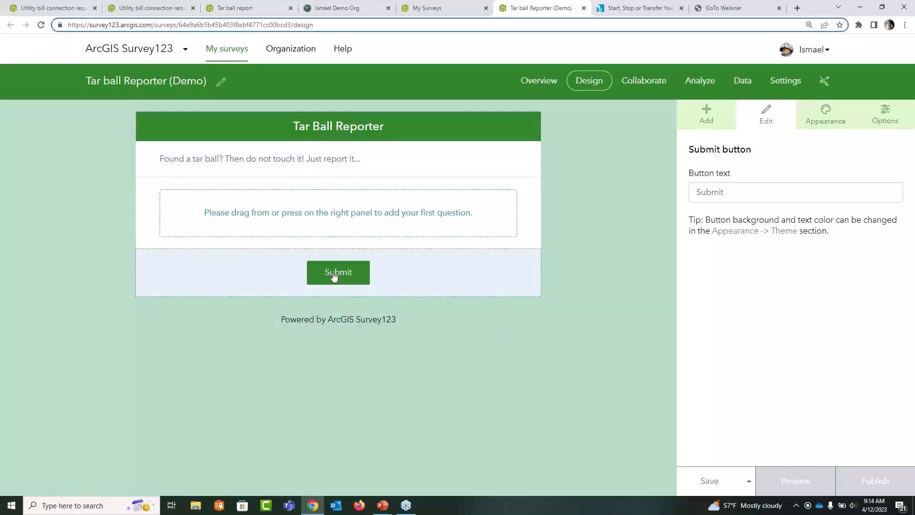
{"action": "type", "text": "Report"}
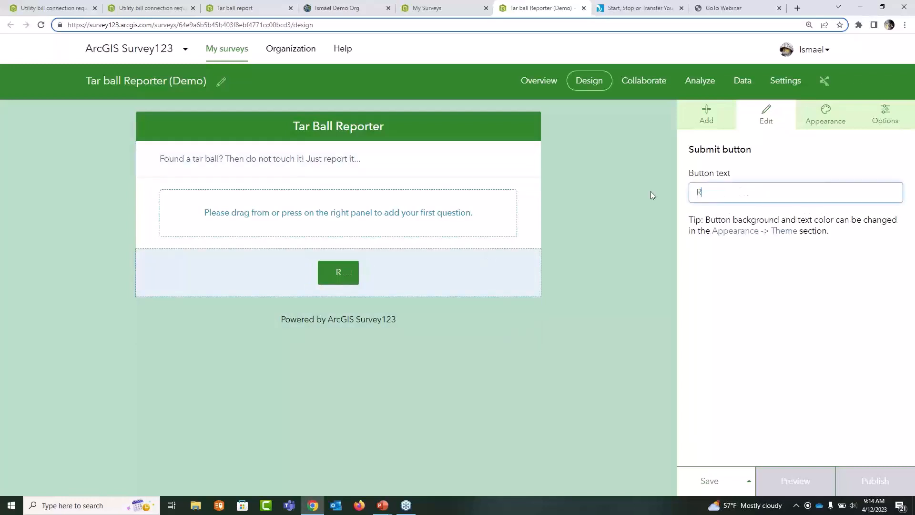
Step: Add a date and time question to the survey and label it "Date and Time of the report"
{"action": "left_click", "coordinate": [707, 116]}
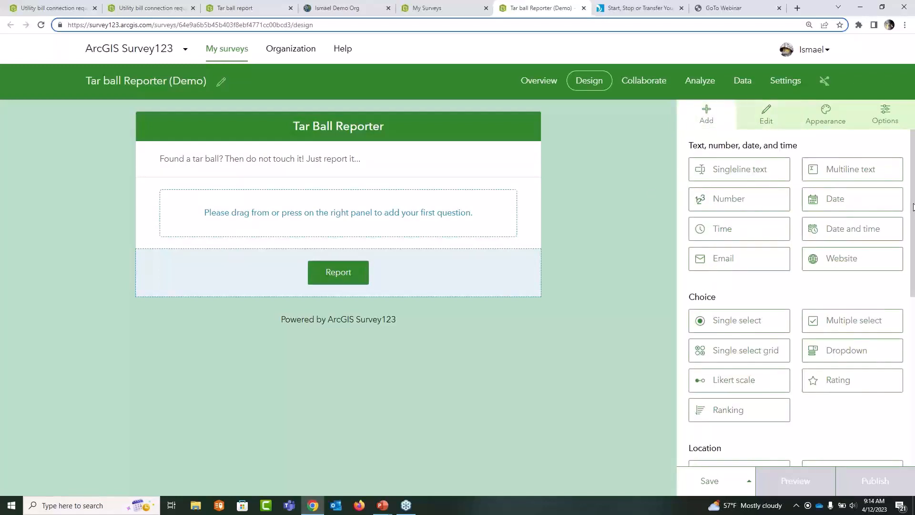
{"action": "left_click_drag", "start_coordinate": [912, 211], "coordinate": [912, 183]}
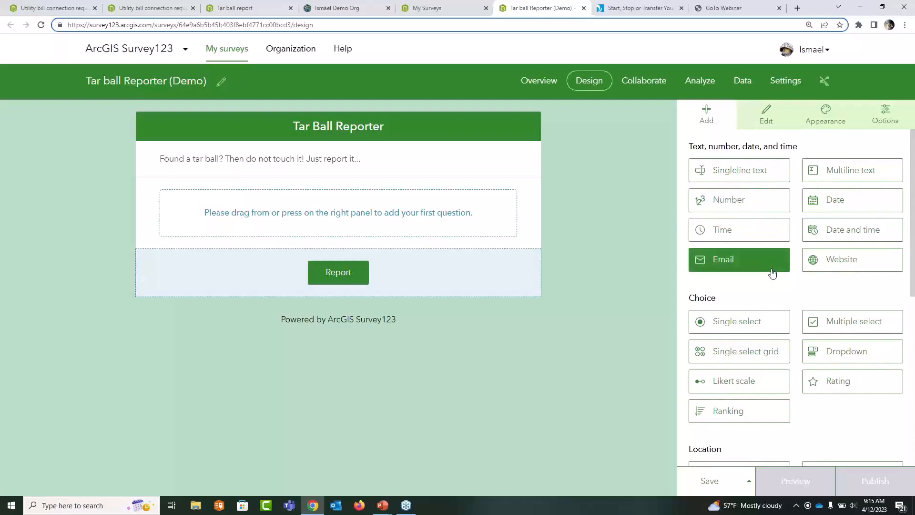
{"action": "scroll", "coordinate": [773, 322], "scroll_direction": "down", "scroll_amount": 4}
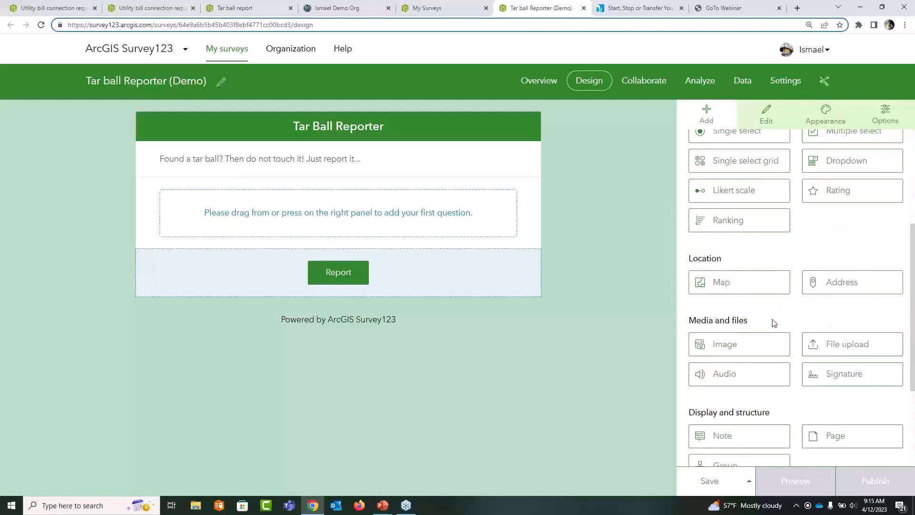
{"action": "double_click", "coordinate": [695, 258]}
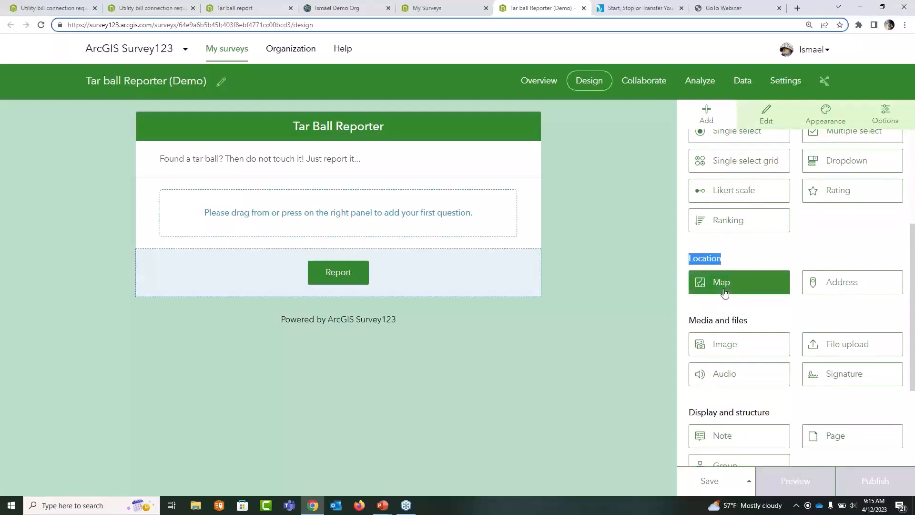
{"action": "scroll", "coordinate": [829, 312], "scroll_direction": "up", "scroll_amount": 4}
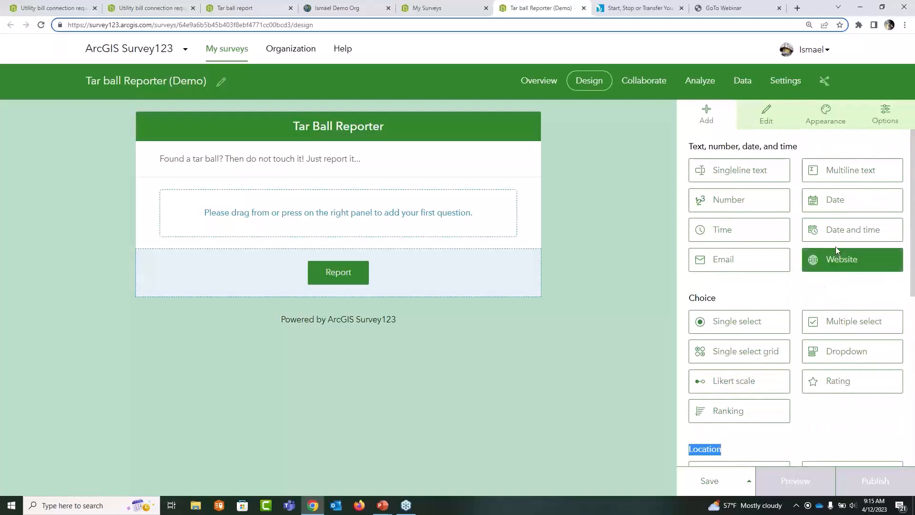
{"action": "left_click", "coordinate": [844, 230]}
{"action": "left_click_drag", "start_coordinate": [794, 188], "coordinate": [704, 190]}
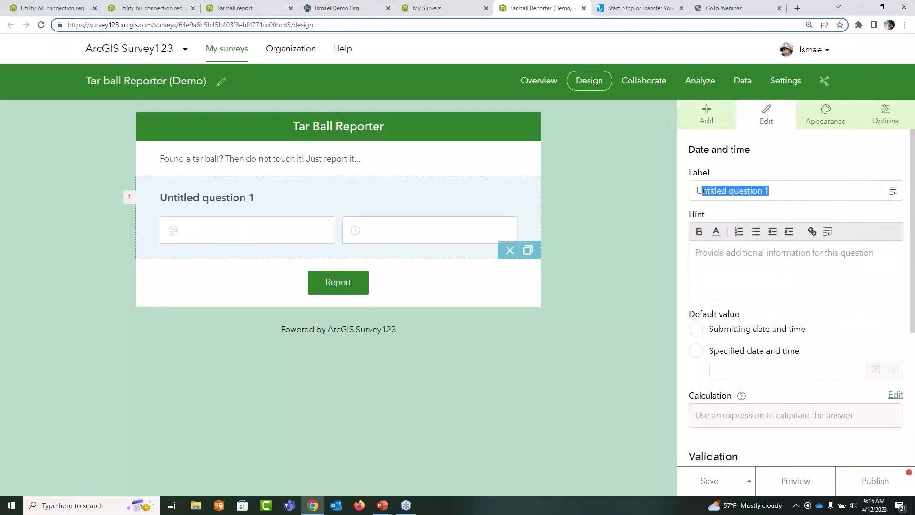
{"action": "type", "text": "Date and Tim"}
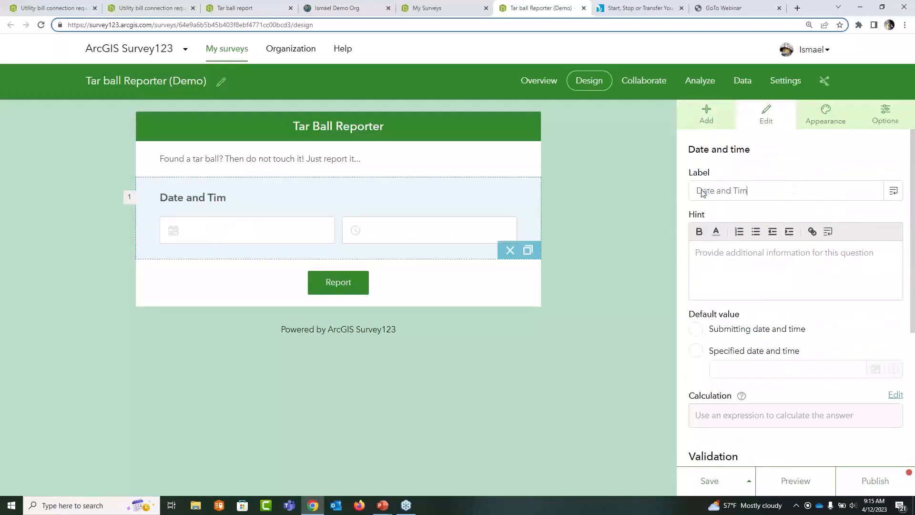
{"action": "type", "text": "e of the report"}
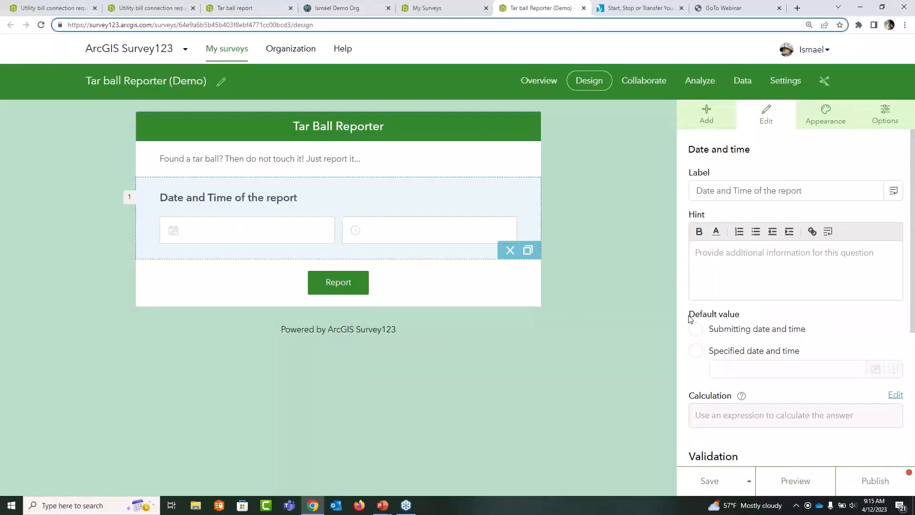
Step: Set the date and time question's default value to the submitting date and time
{"action": "left_click_drag", "start_coordinate": [691, 318], "coordinate": [741, 319]}
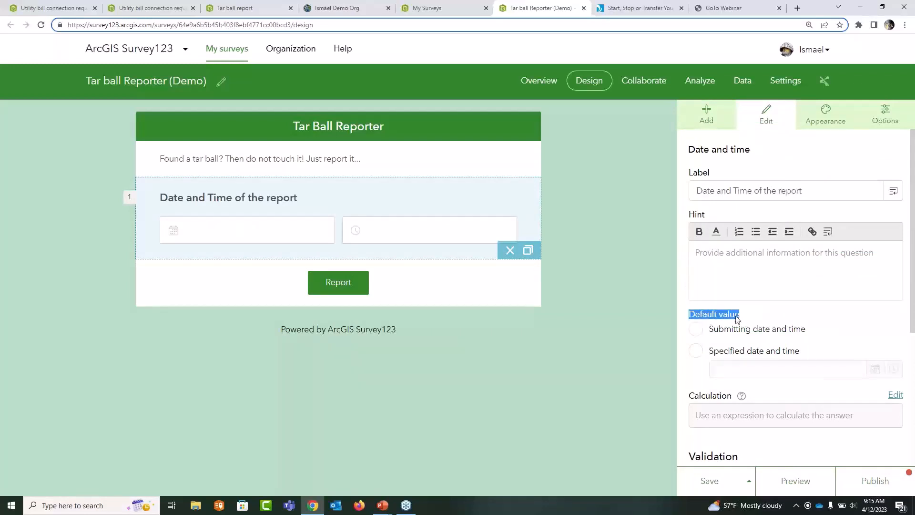
{"action": "left_click", "coordinate": [738, 318]}
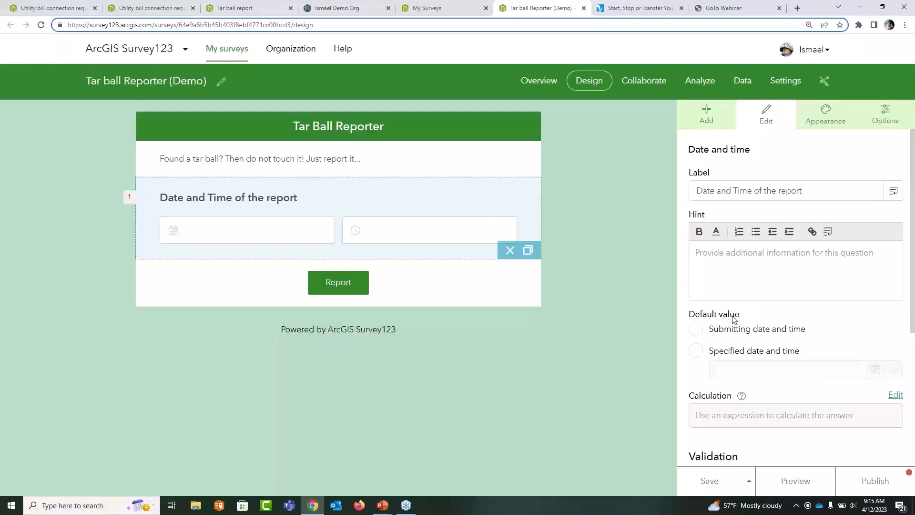
{"action": "left_click", "coordinate": [696, 330]}
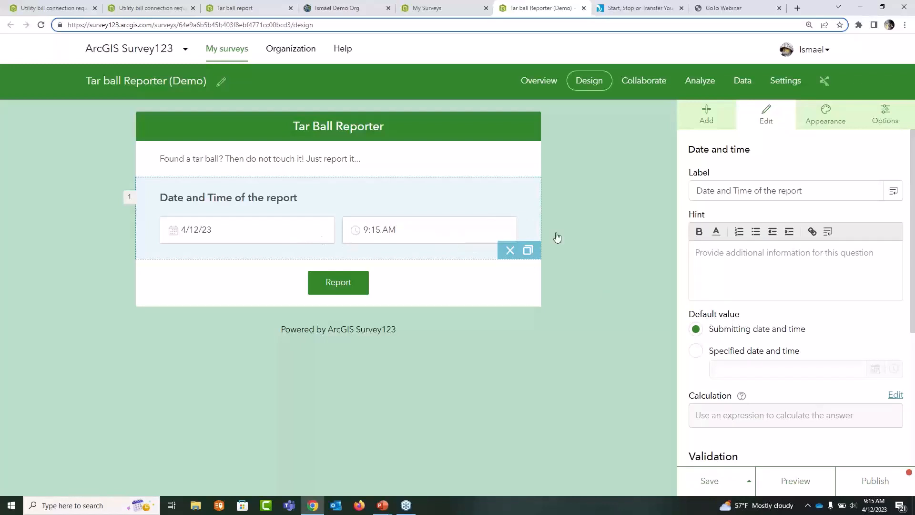
Step: Add a map question below the date and time question and label it "Location"
{"action": "left_click", "coordinate": [701, 114]}
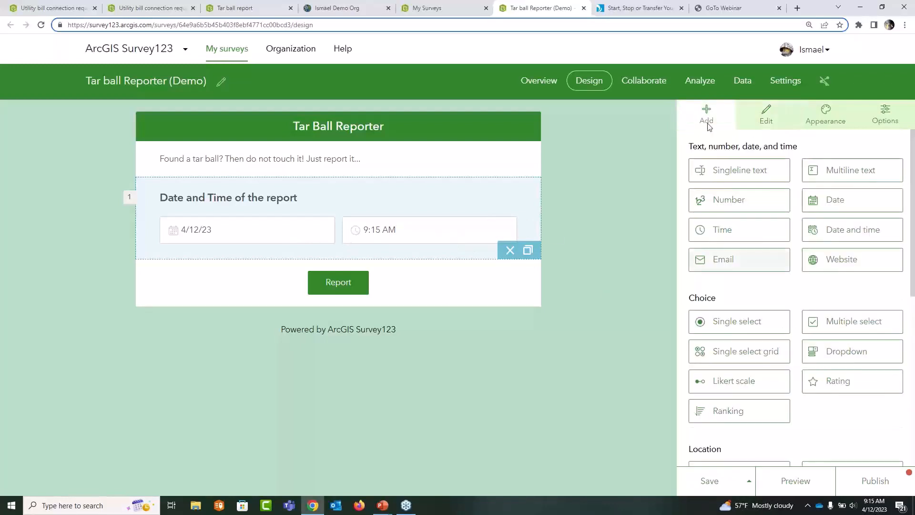
{"action": "scroll", "coordinate": [750, 290], "scroll_direction": "down", "scroll_amount": 4}
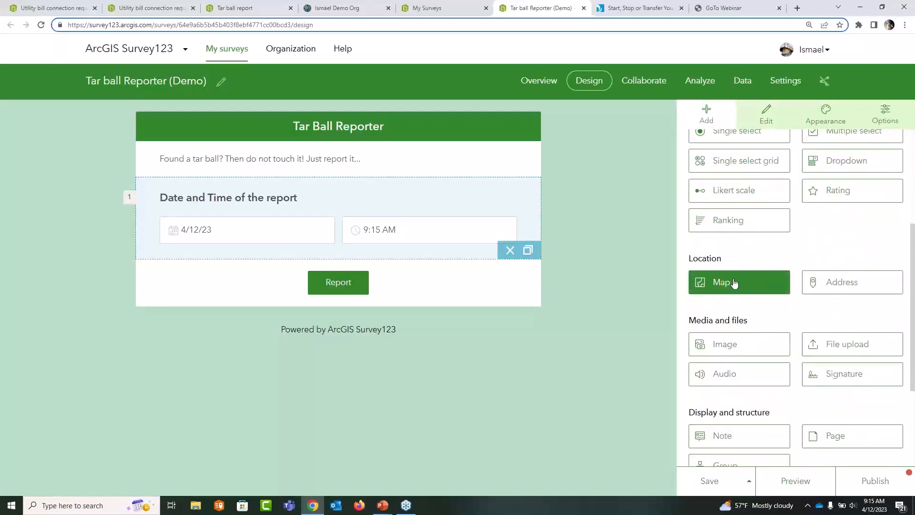
{"action": "left_click", "coordinate": [734, 283]}
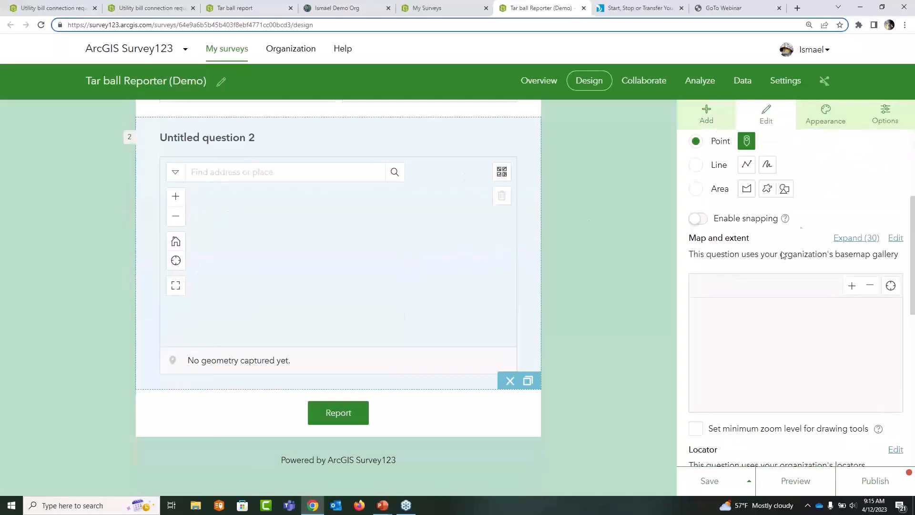
{"action": "left_click_drag", "start_coordinate": [778, 190], "coordinate": [610, 191]}
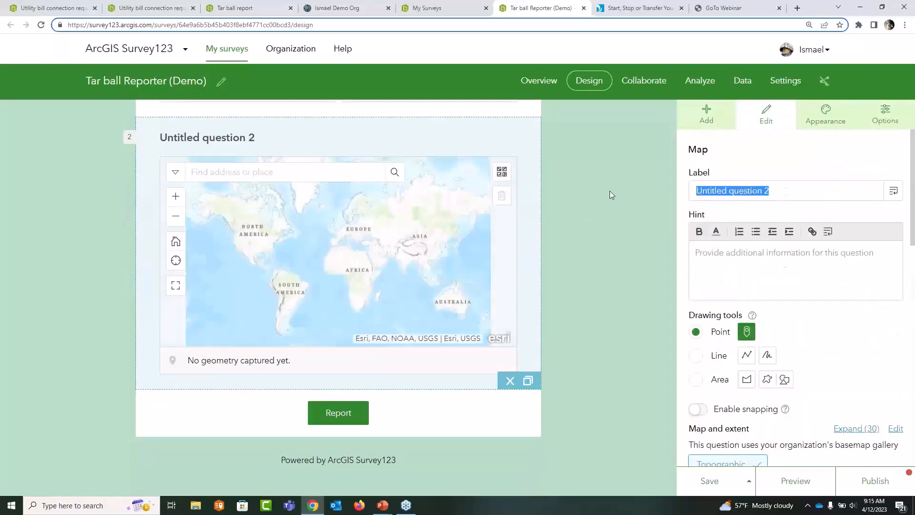
{"action": "type", "text": "Location"}
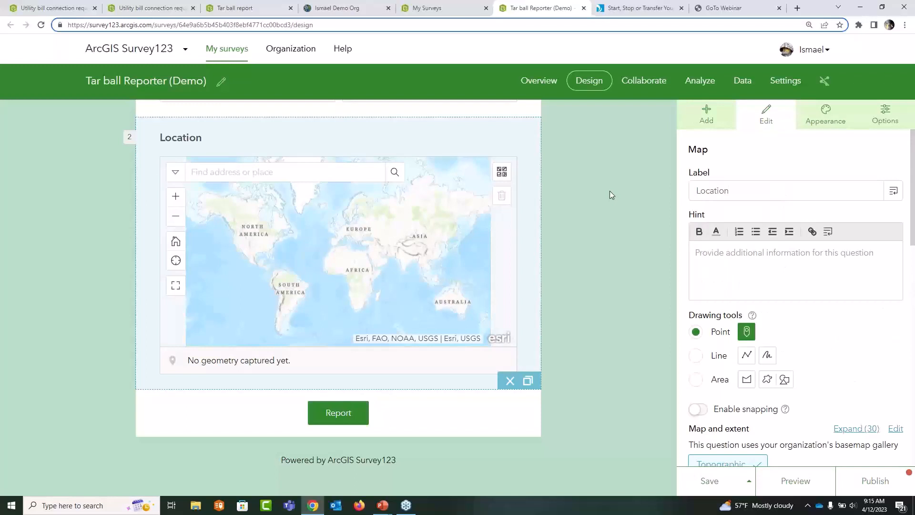
Step: Try the line and area drawing tools on the Location question and return it to the point tool
{"action": "left_click_drag", "start_coordinate": [912, 230], "coordinate": [912, 292]}
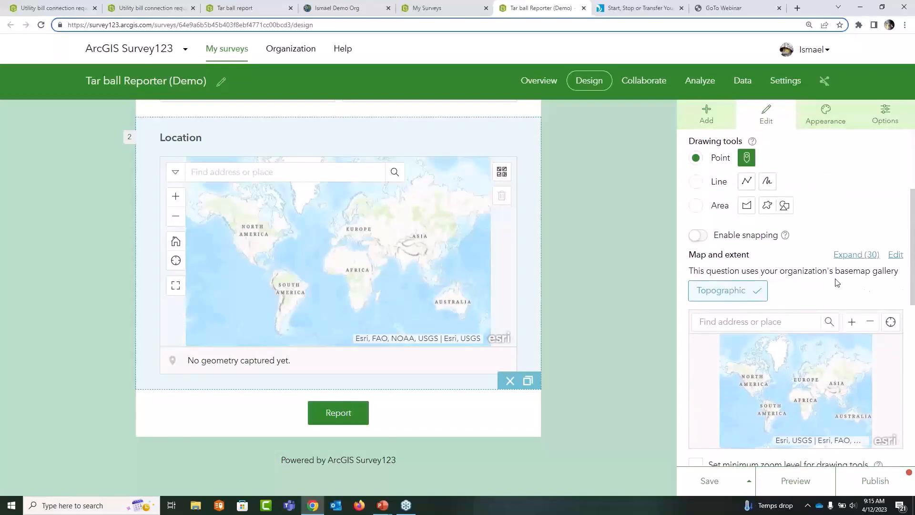
{"action": "left_click", "coordinate": [768, 181]}
{"action": "left_click", "coordinate": [784, 207]}
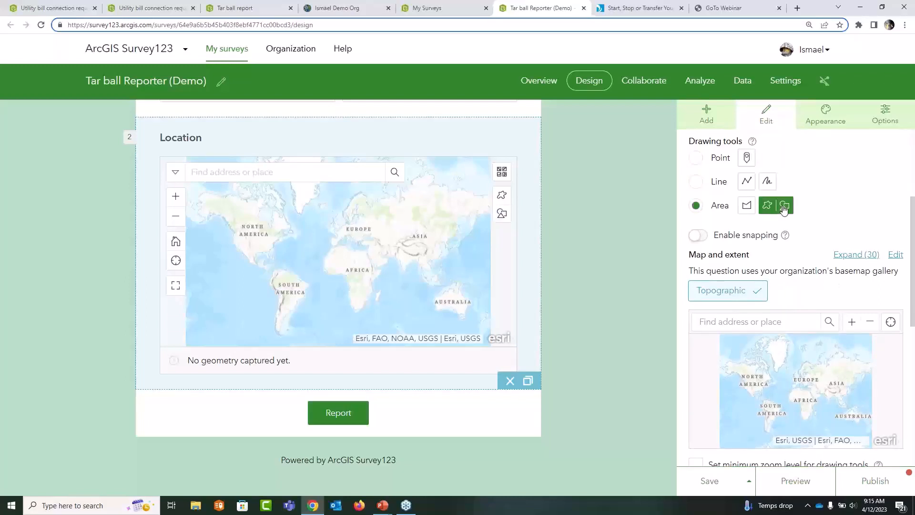
{"action": "left_click", "coordinate": [747, 158]}
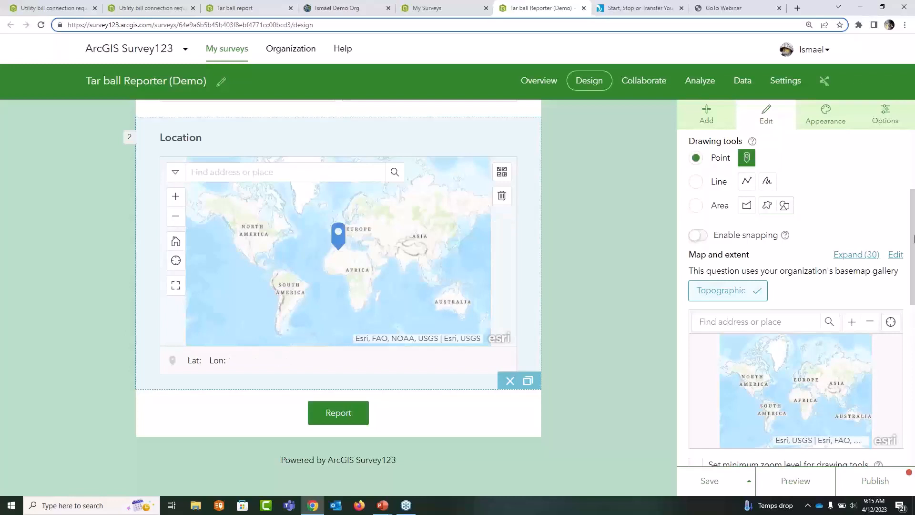
Step: Zoom the Location question's map extent in and shift it over Europe and the Mediterranean
{"action": "left_click_drag", "start_coordinate": [914, 247], "coordinate": [911, 289]}
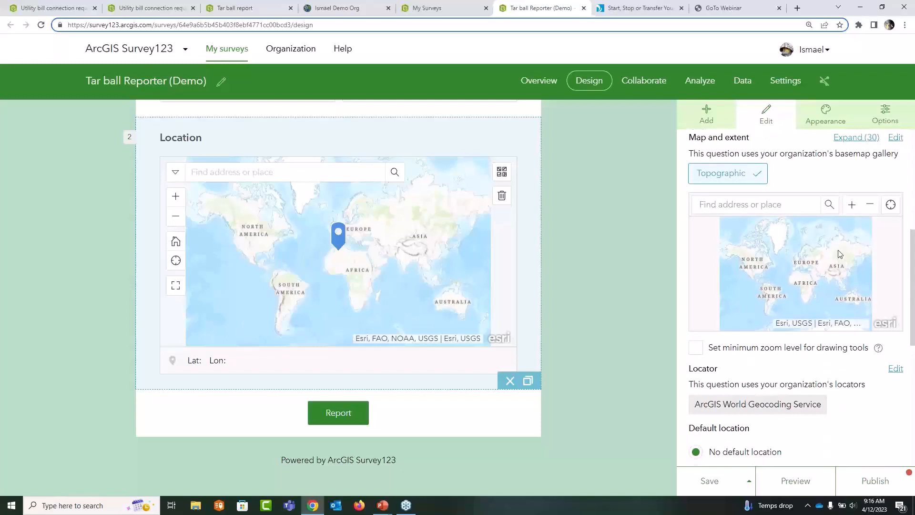
{"action": "left_click", "coordinate": [850, 205]}
{"action": "left_click", "coordinate": [851, 206]}
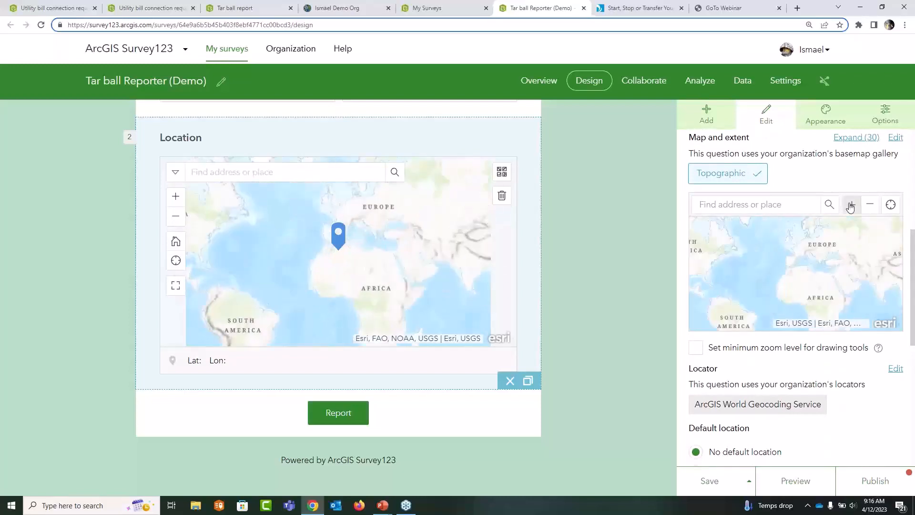
{"action": "left_click_drag", "start_coordinate": [830, 250], "coordinate": [799, 262]}
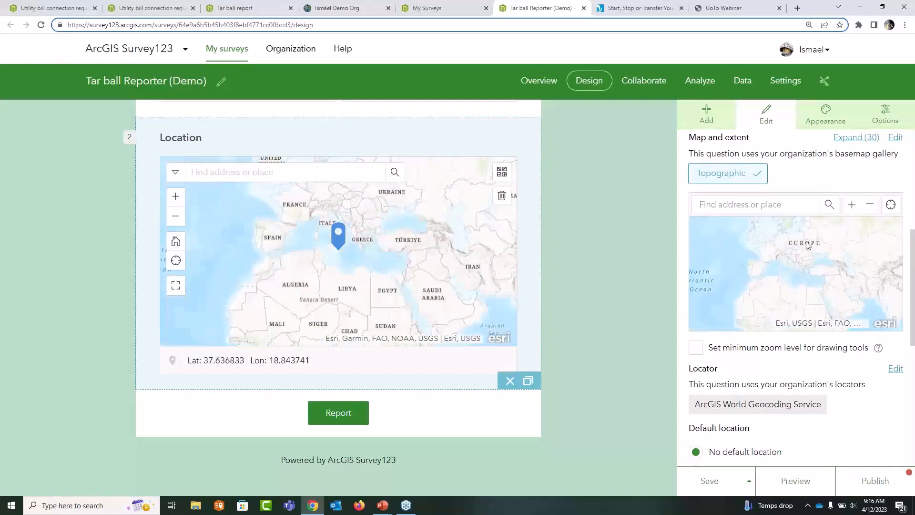
Step: Replace the Location question's basemap with the California SCAT Shoreline Segments WebMap from My content
{"action": "left_click", "coordinate": [896, 138]}
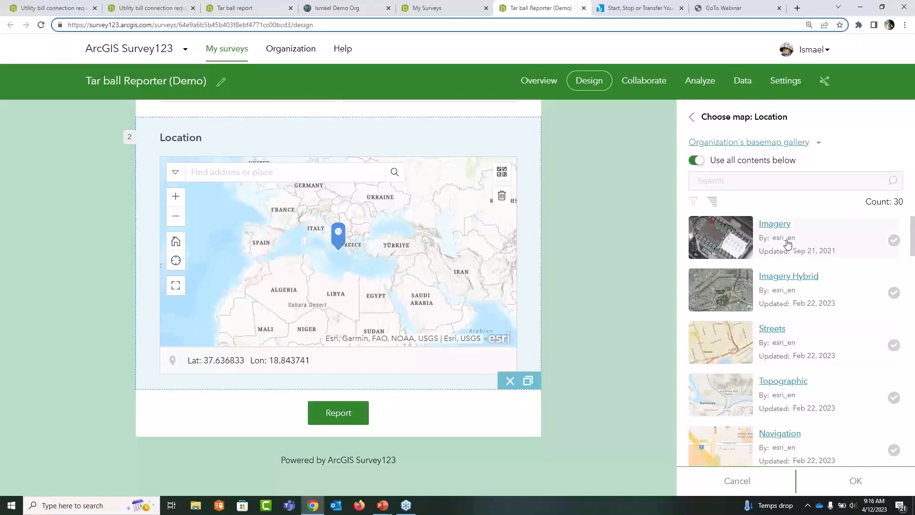
{"action": "left_click", "coordinate": [818, 144]}
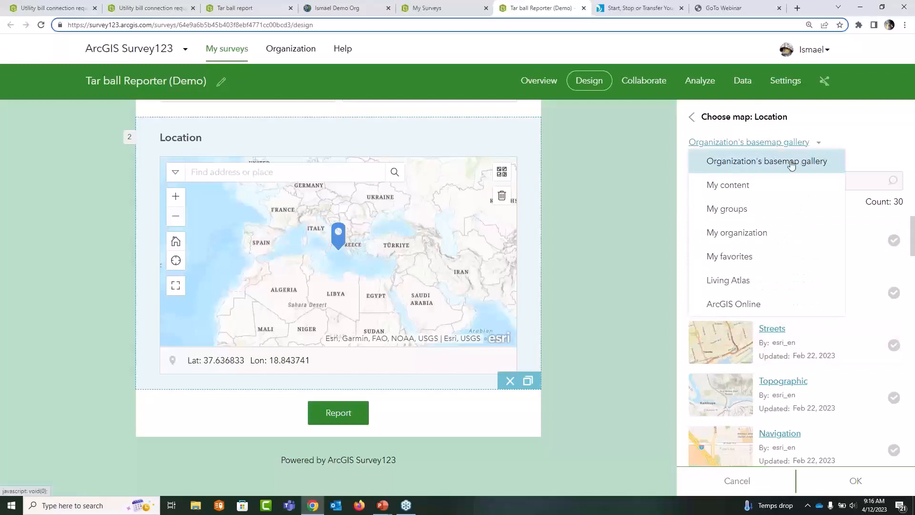
{"action": "left_click", "coordinate": [756, 191]}
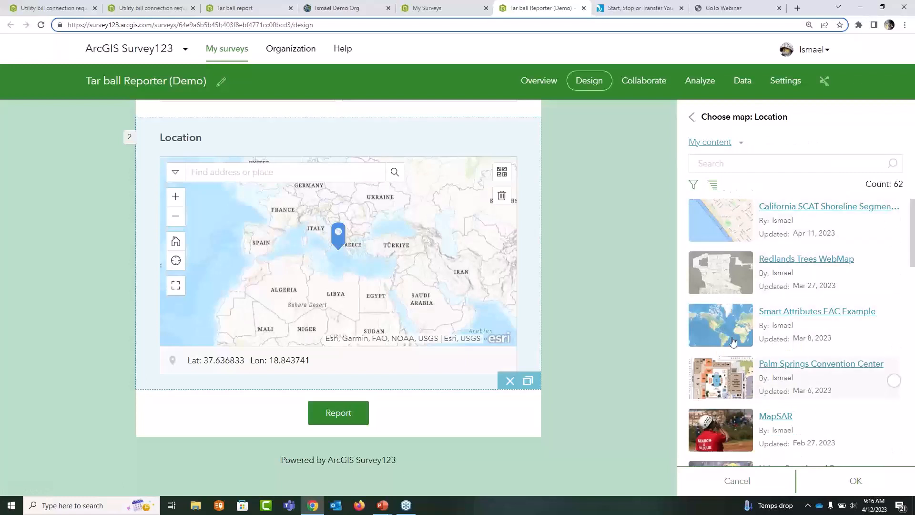
{"action": "mouse_move", "coordinate": [727, 227]}
{"action": "left_click", "coordinate": [893, 225]}
{"action": "left_click", "coordinate": [868, 481]}
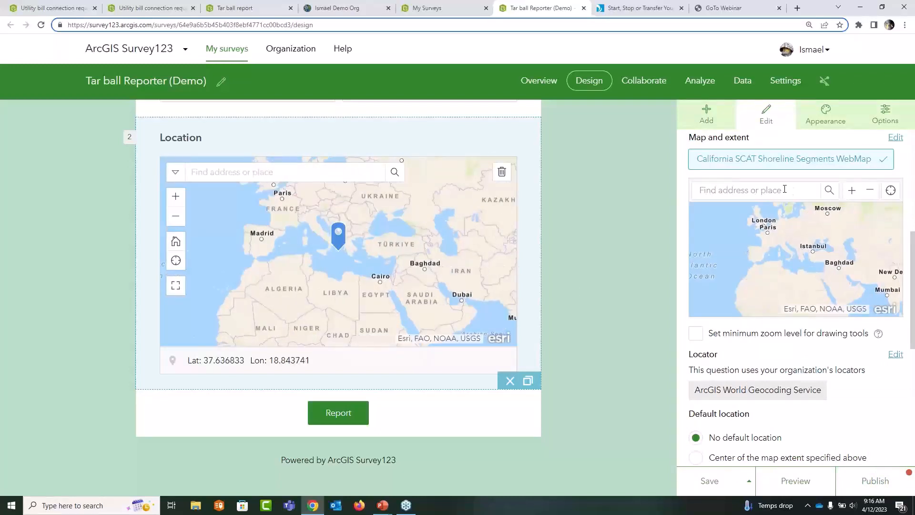
Step: Search for "santa monica" in the Location map extent and frame the extent on the Ocean Park shoreline
{"action": "type", "text": "santa monica"}
{"action": "double_click", "coordinate": [852, 190]}
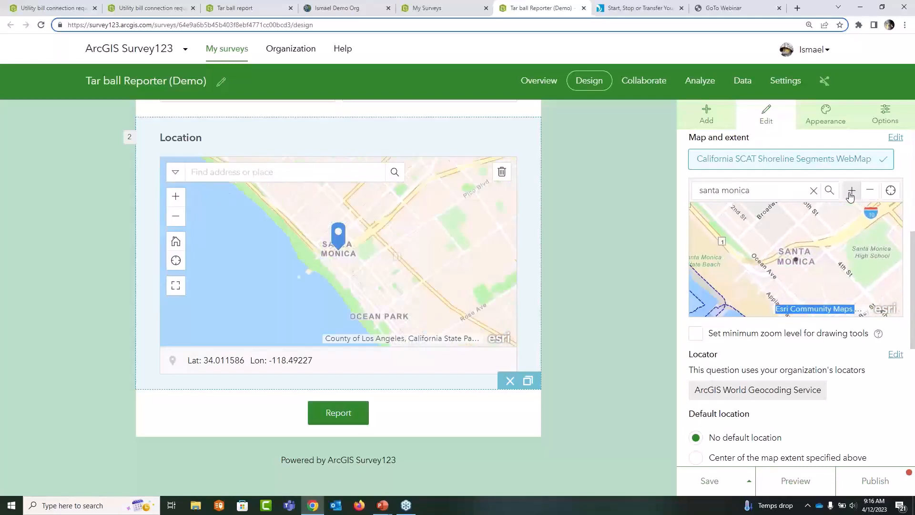
{"action": "left_click", "coordinate": [871, 190]}
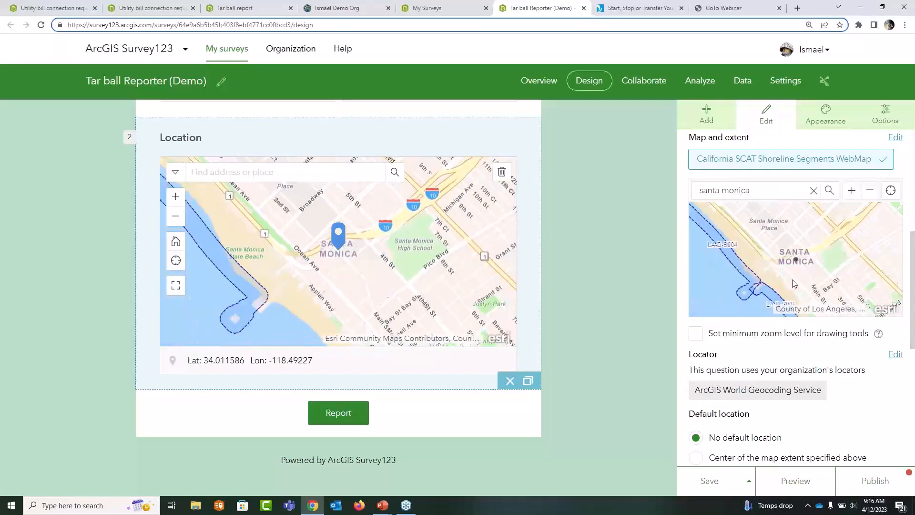
{"action": "left_click_drag", "start_coordinate": [794, 283], "coordinate": [759, 255]}
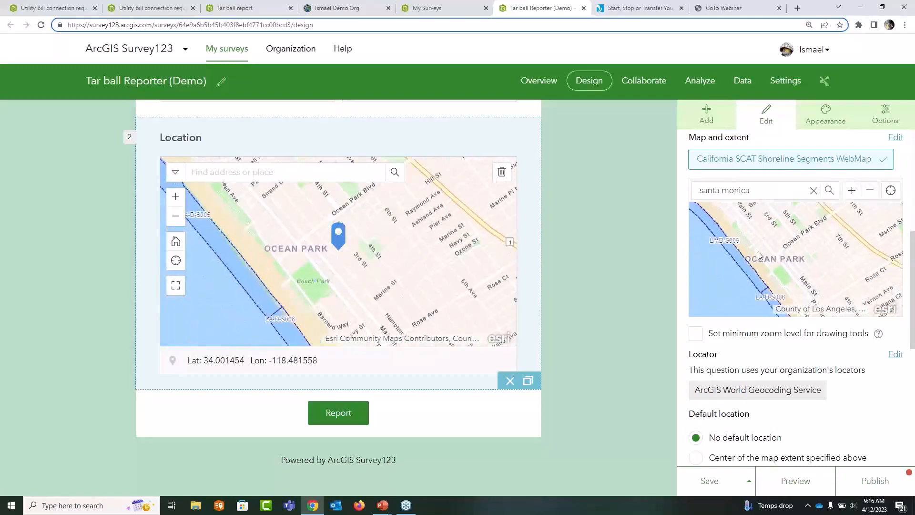
Step: Set the Location question to use the device location when opening the survey, and make it a required question
{"action": "left_click_drag", "start_coordinate": [912, 307], "coordinate": [913, 401]}
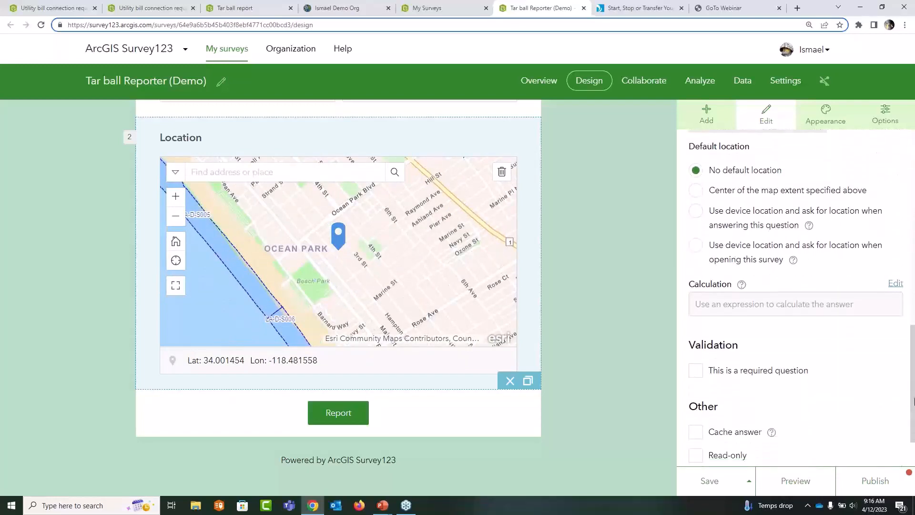
{"action": "scroll", "coordinate": [598, 282], "scroll_direction": "up", "scroll_amount": 3}
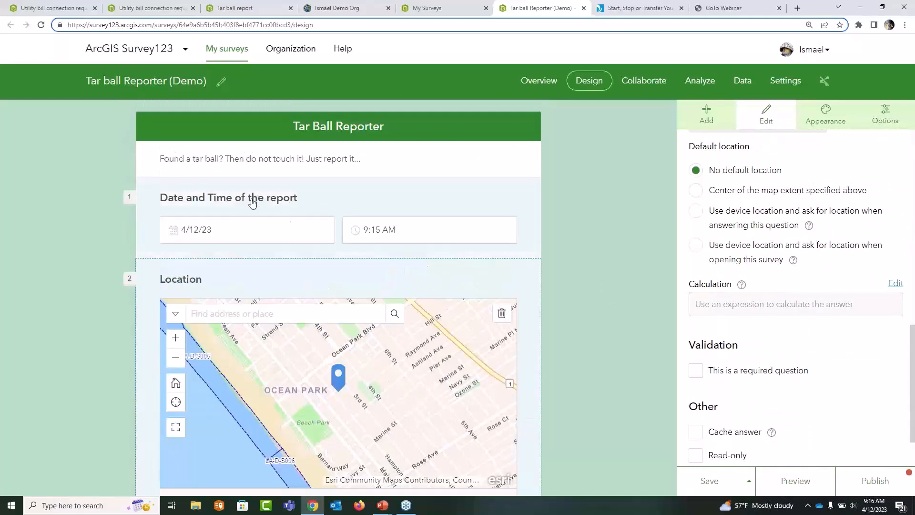
{"action": "scroll", "coordinate": [553, 291], "scroll_direction": "down", "scroll_amount": 2}
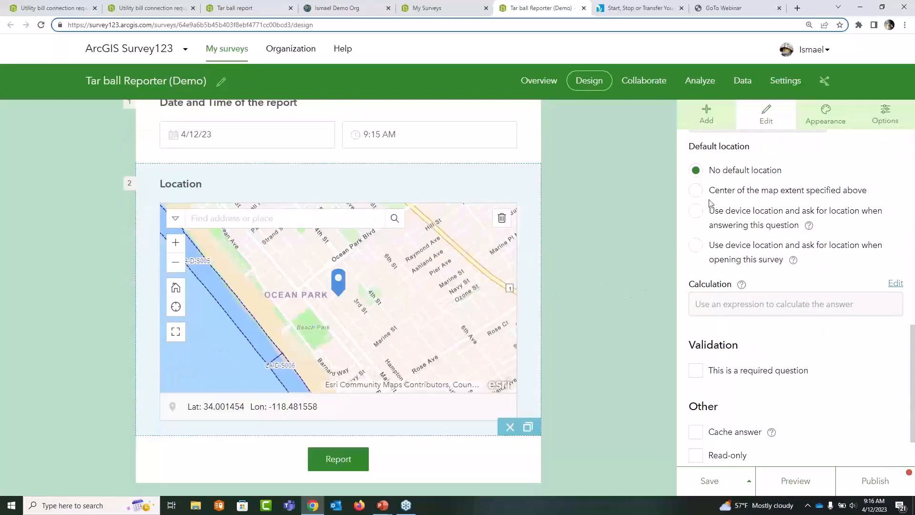
{"action": "left_click", "coordinate": [696, 246]}
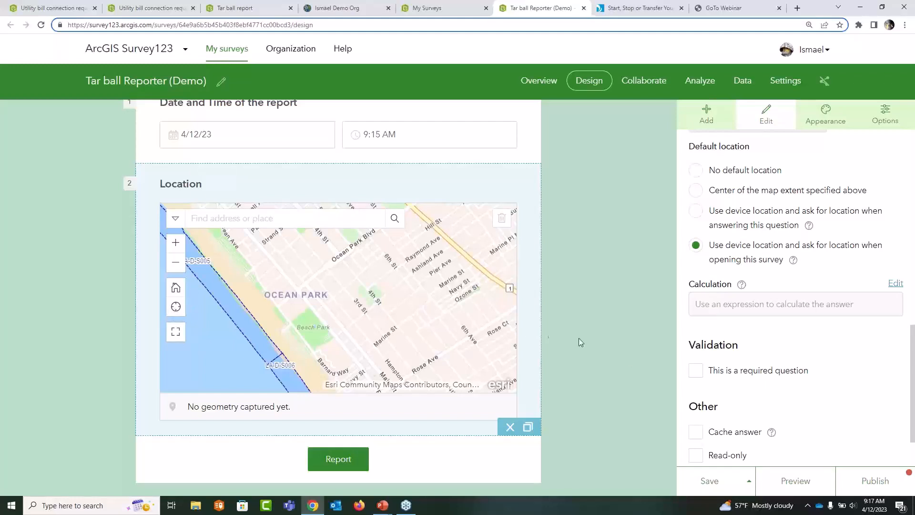
{"action": "left_click", "coordinate": [696, 374]}
Step: Add an image question after the Location question and label it "Photos"
{"action": "left_click", "coordinate": [708, 115]}
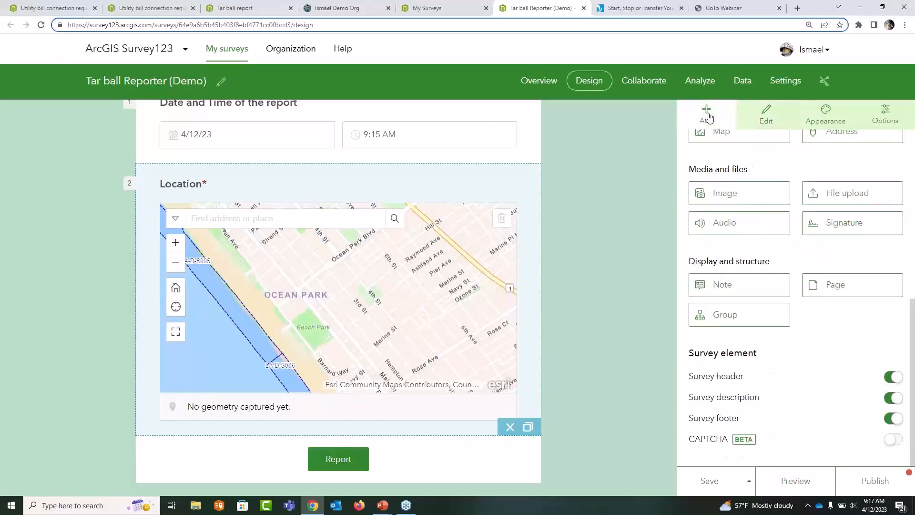
{"action": "scroll", "coordinate": [749, 267], "scroll_direction": "up", "scroll_amount": 2}
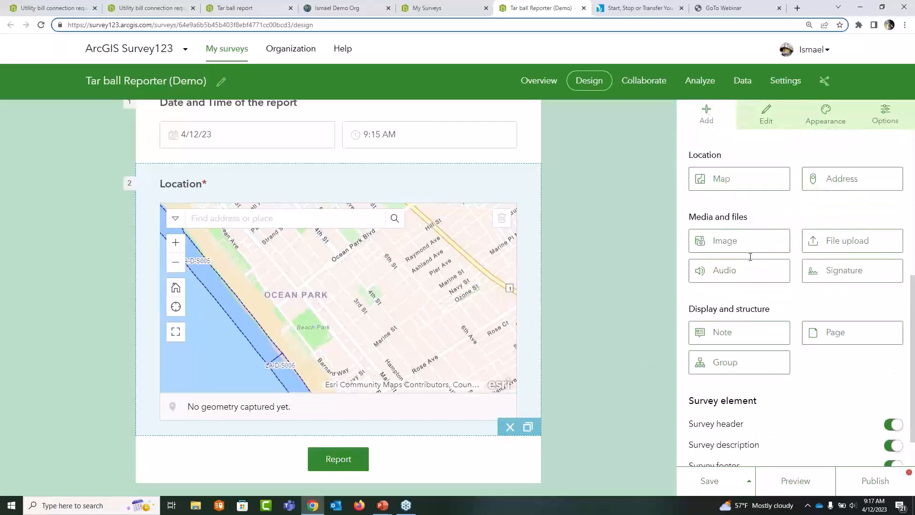
{"action": "scroll", "coordinate": [750, 257], "scroll_direction": "up", "scroll_amount": 1}
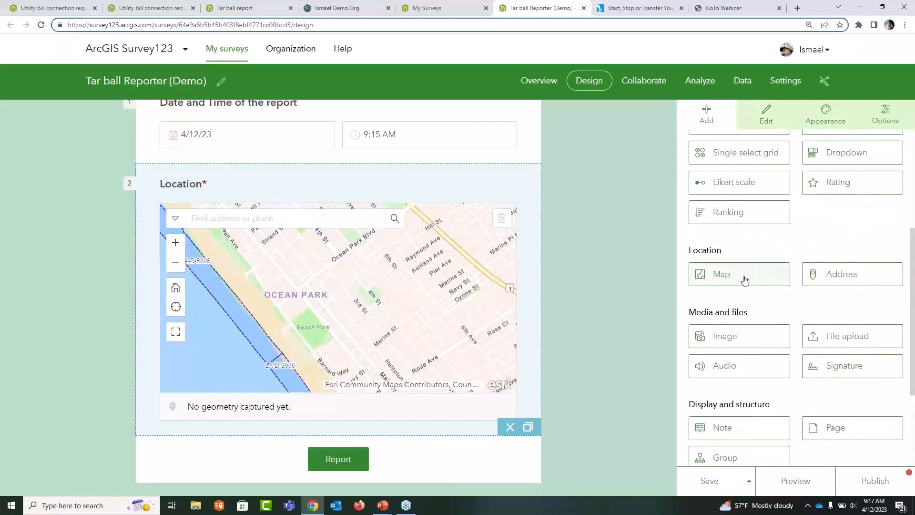
{"action": "left_click", "coordinate": [732, 337]}
{"action": "scroll", "coordinate": [746, 194], "scroll_direction": "up", "scroll_amount": 3}
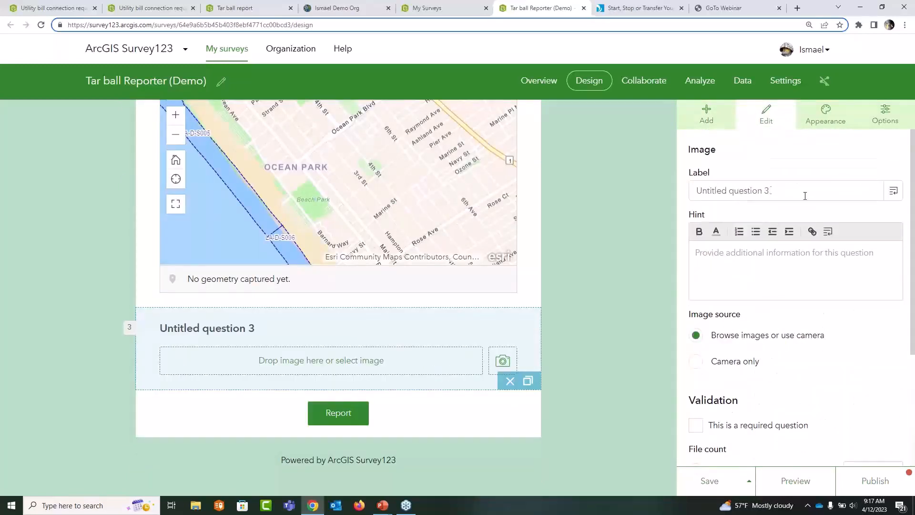
{"action": "key", "text": "ctrl+a"}
{"action": "type", "text": "Photos"}
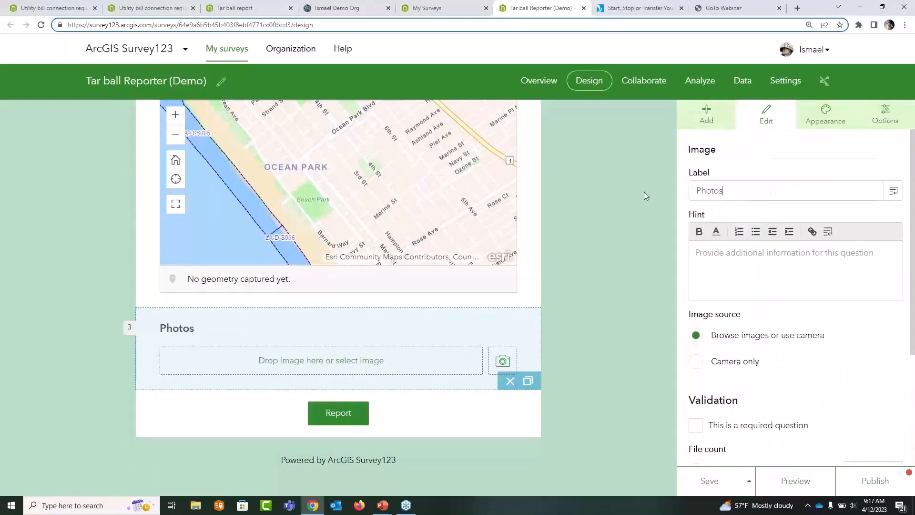
{"action": "scroll", "coordinate": [766, 328], "scroll_direction": "down", "scroll_amount": 1}
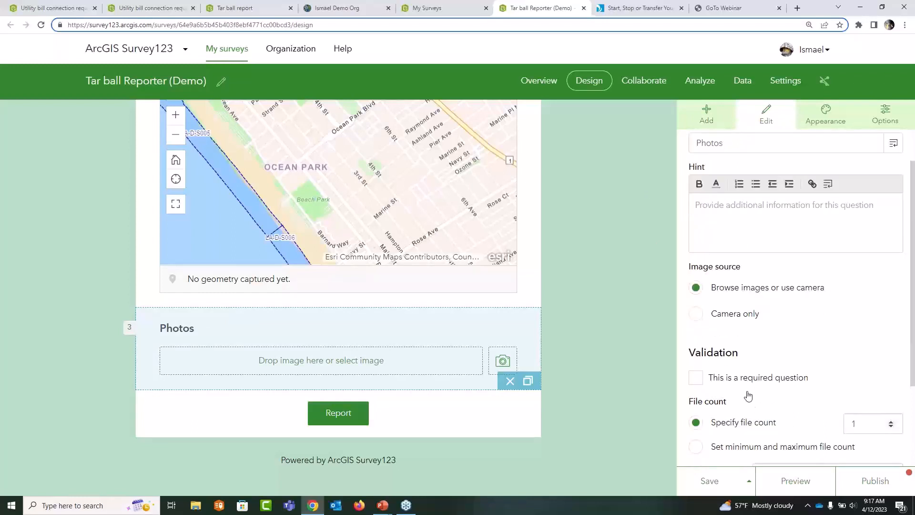
{"action": "scroll", "coordinate": [747, 377], "scroll_direction": "up", "scroll_amount": 1}
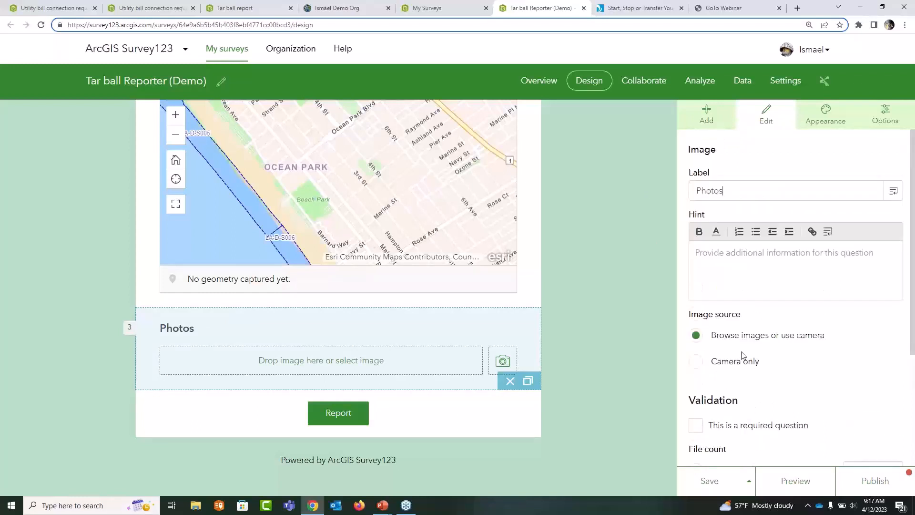
Step: Add a group after the Photos question, labelled "Contact Info" with the description "Optional"
{"action": "left_click", "coordinate": [704, 114]}
{"action": "scroll", "coordinate": [737, 339], "scroll_direction": "down", "scroll_amount": 6}
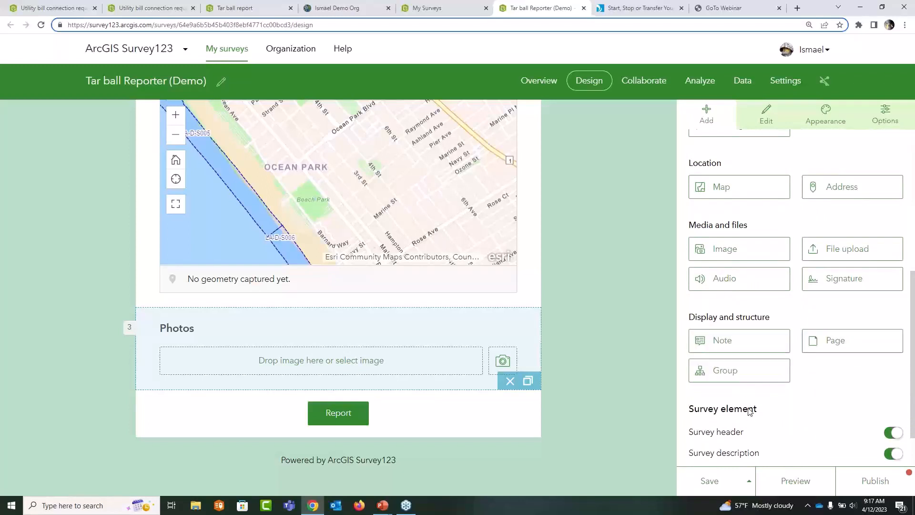
{"action": "left_click", "coordinate": [745, 372]}
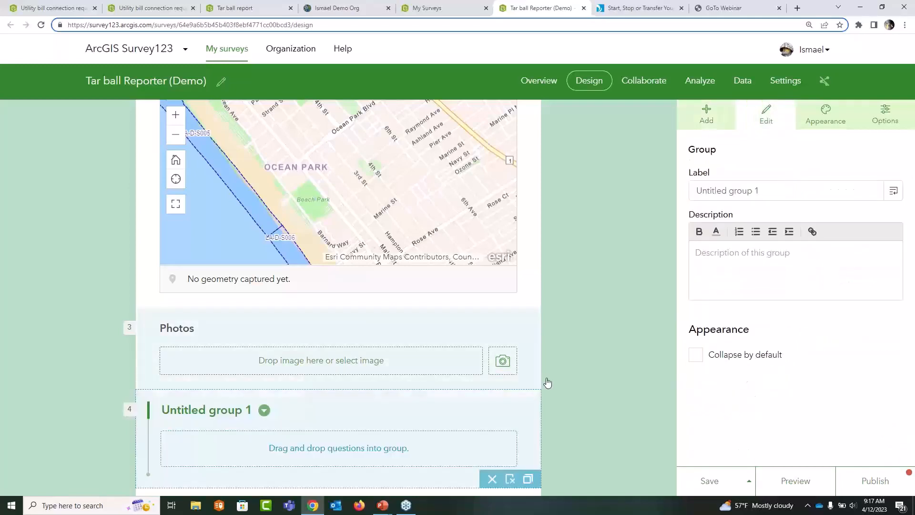
{"action": "scroll", "coordinate": [491, 391], "scroll_direction": "down", "scroll_amount": 2}
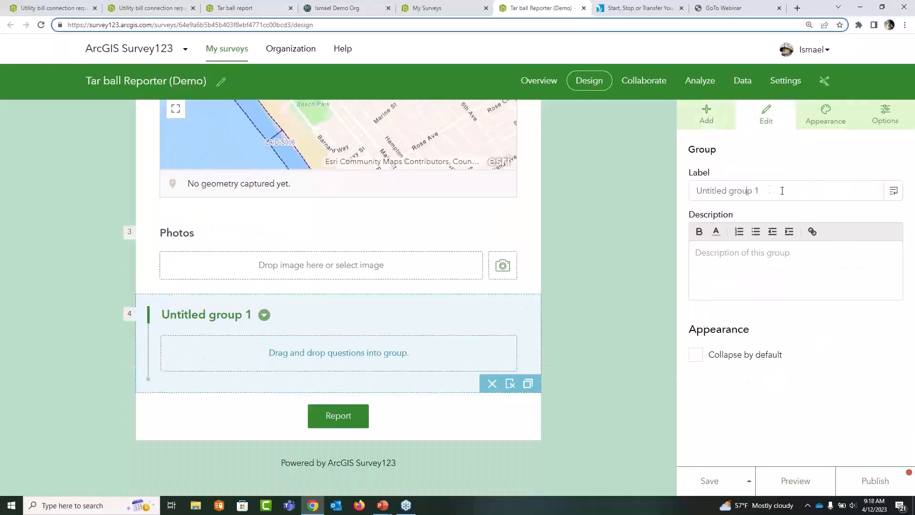
{"action": "left_click_drag", "start_coordinate": [783, 191], "coordinate": [655, 194]}
{"action": "type", "text": "Conta"}
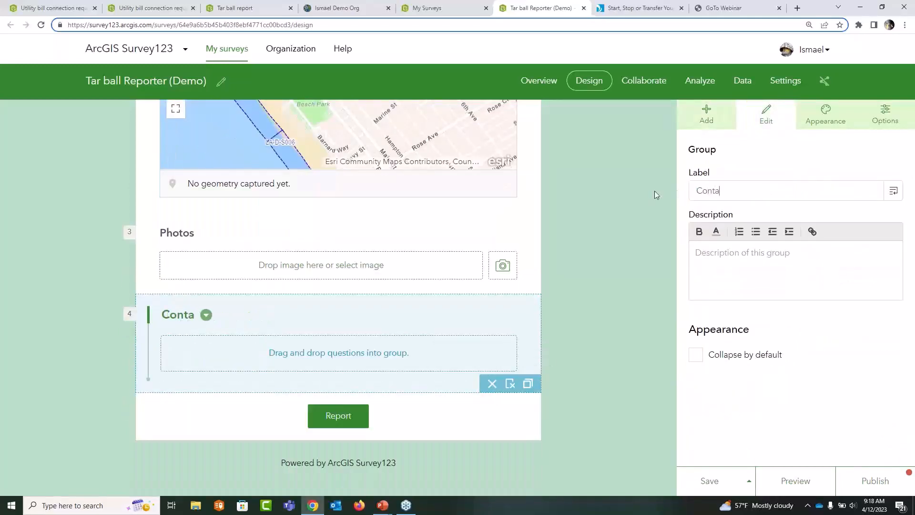
{"action": "type", "text": "ct Info"}
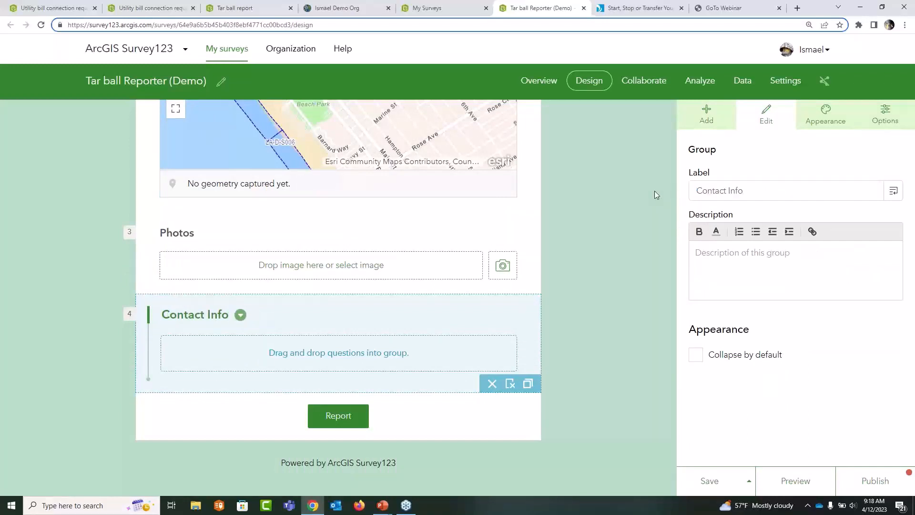
{"action": "type", "text": "Optional"}
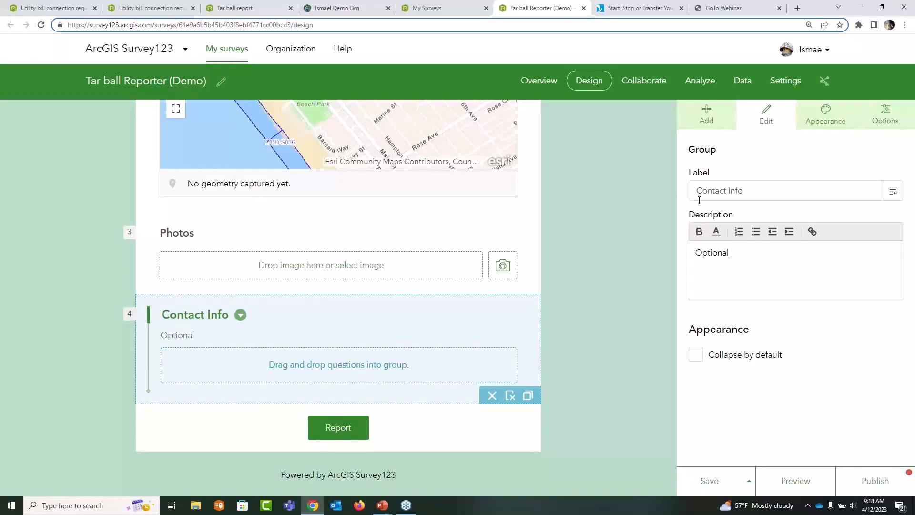
Step: Add a singleline text question inside the Contact Info group and label it "Name"
{"action": "left_click", "coordinate": [707, 115]}
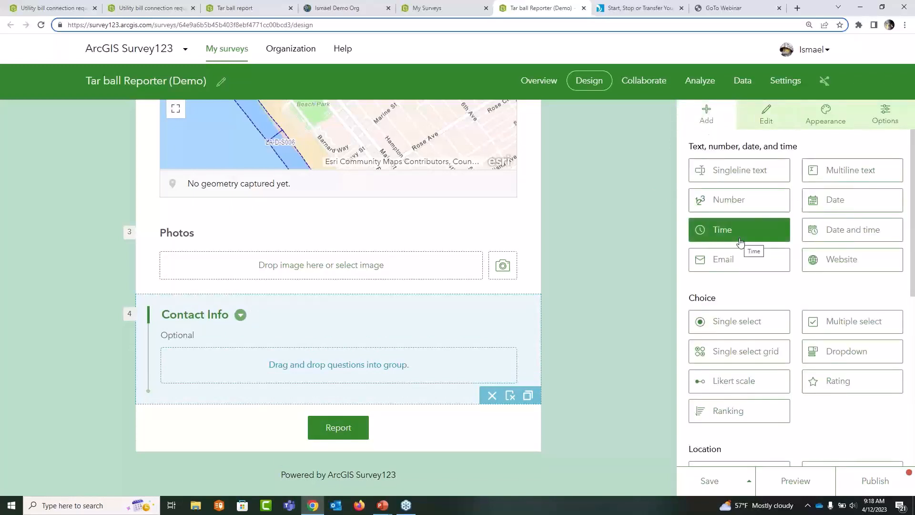
{"action": "scroll", "coordinate": [760, 281], "scroll_direction": "down", "scroll_amount": 2}
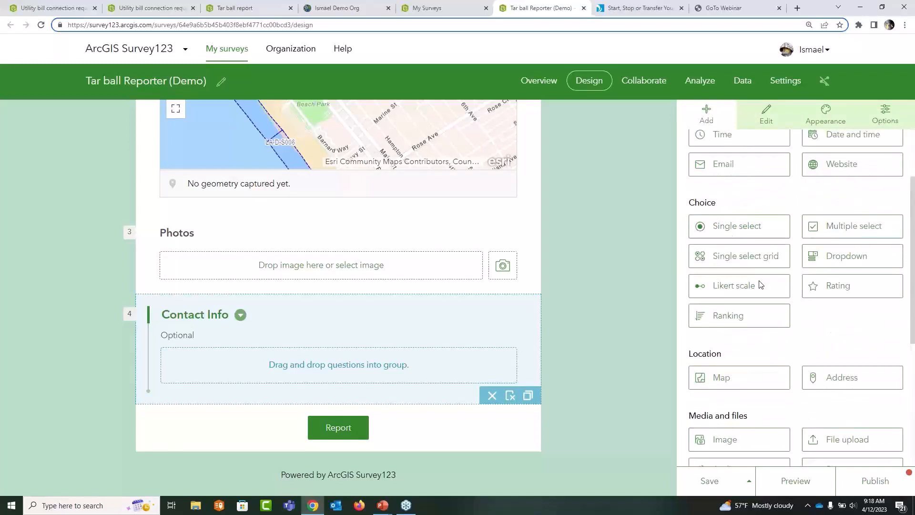
{"action": "scroll", "coordinate": [760, 284], "scroll_direction": "up", "scroll_amount": 2}
{"action": "left_click_drag", "start_coordinate": [747, 174], "coordinate": [313, 360]}
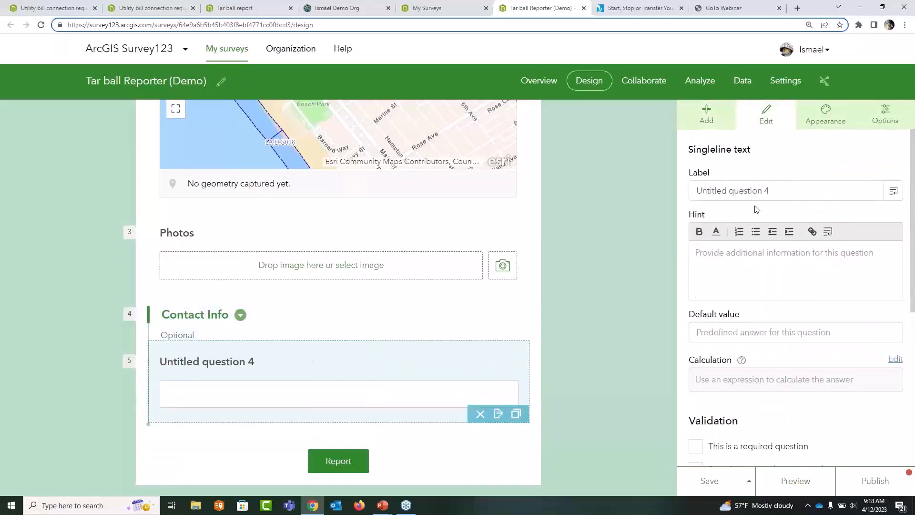
{"action": "left_click_drag", "start_coordinate": [769, 191], "coordinate": [656, 189]}
{"action": "type", "text": "Name"}
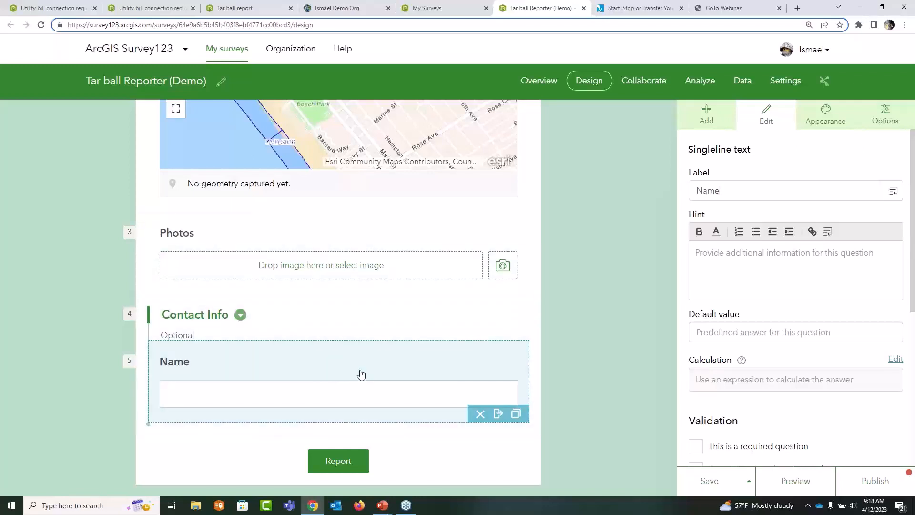
Step: Enable answer caching for the Name question
{"action": "scroll", "coordinate": [845, 409], "scroll_direction": "down", "scroll_amount": 4}
{"action": "scroll", "coordinate": [846, 409], "scroll_direction": "down", "scroll_amount": 2}
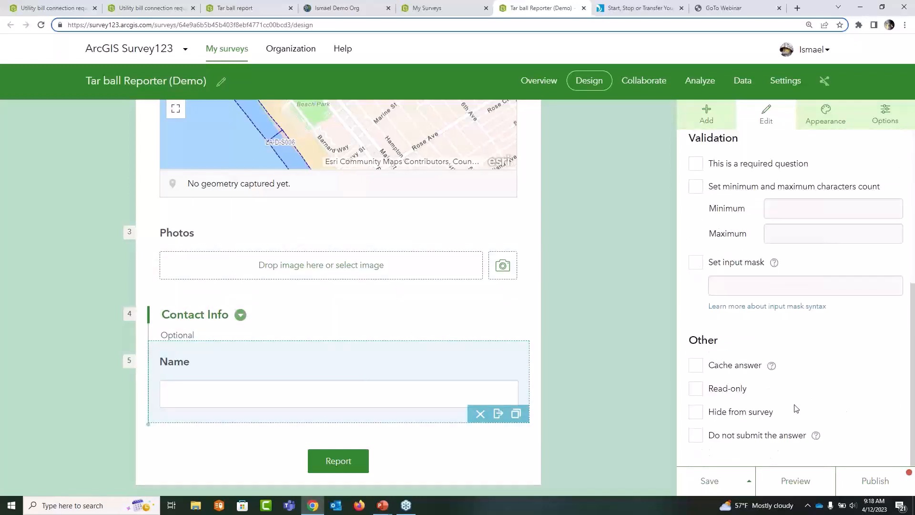
{"action": "left_click", "coordinate": [696, 366]}
{"action": "mouse_move", "coordinate": [772, 370]}
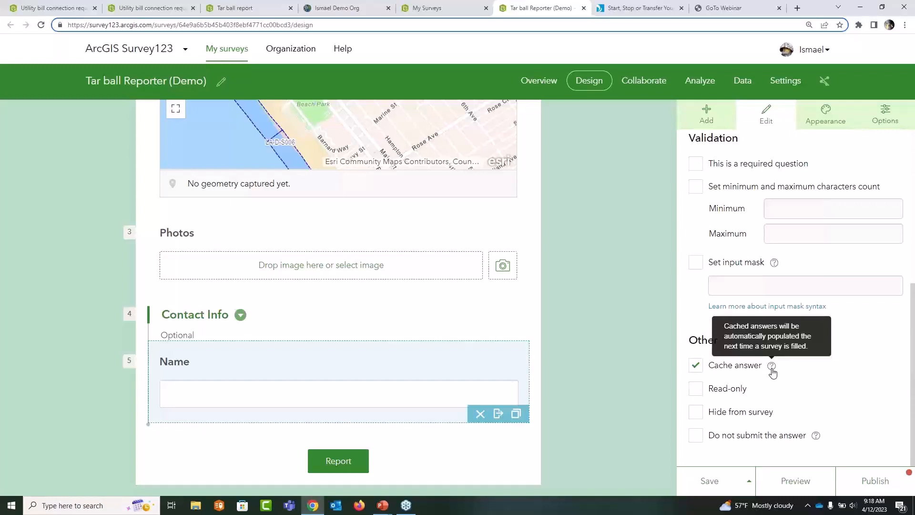
Step: Add an email question inside the Contact Info group and label it "Email"
{"action": "left_click", "coordinate": [706, 117]}
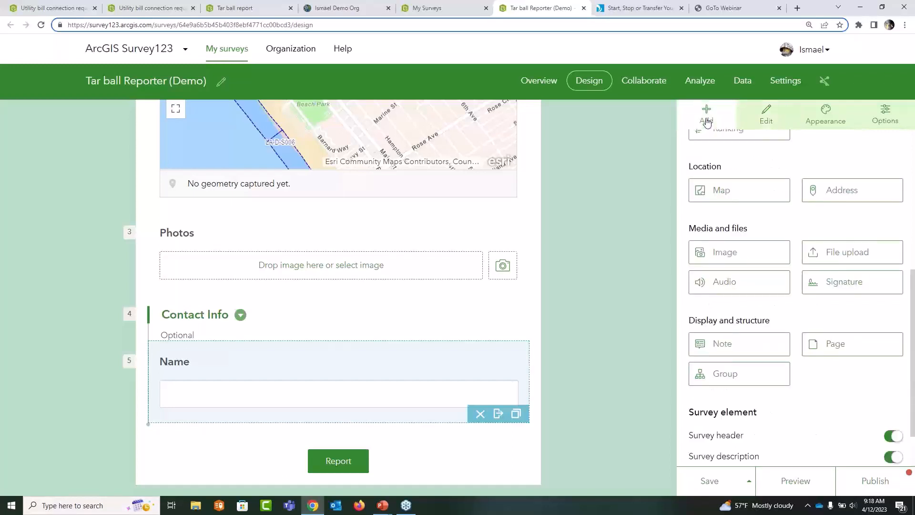
{"action": "scroll", "coordinate": [742, 205], "scroll_direction": "up", "scroll_amount": 4}
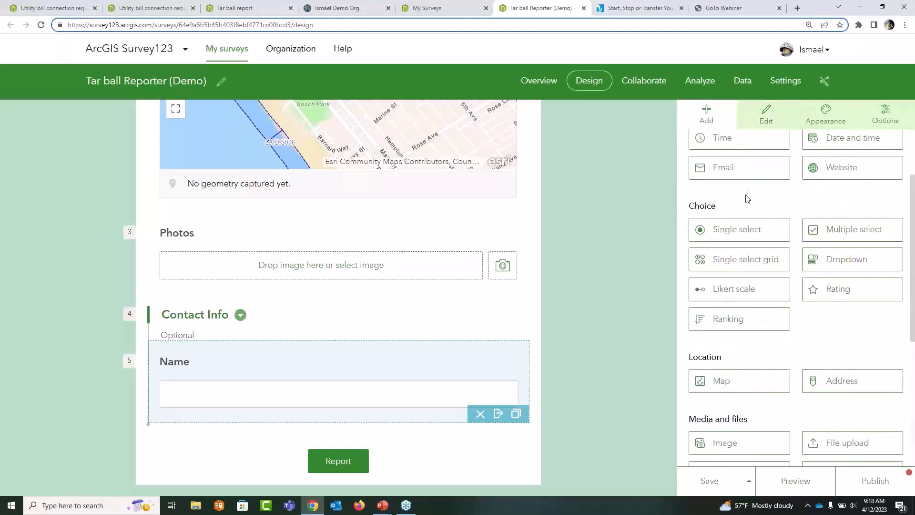
{"action": "left_click_drag", "start_coordinate": [740, 169], "coordinate": [225, 366]}
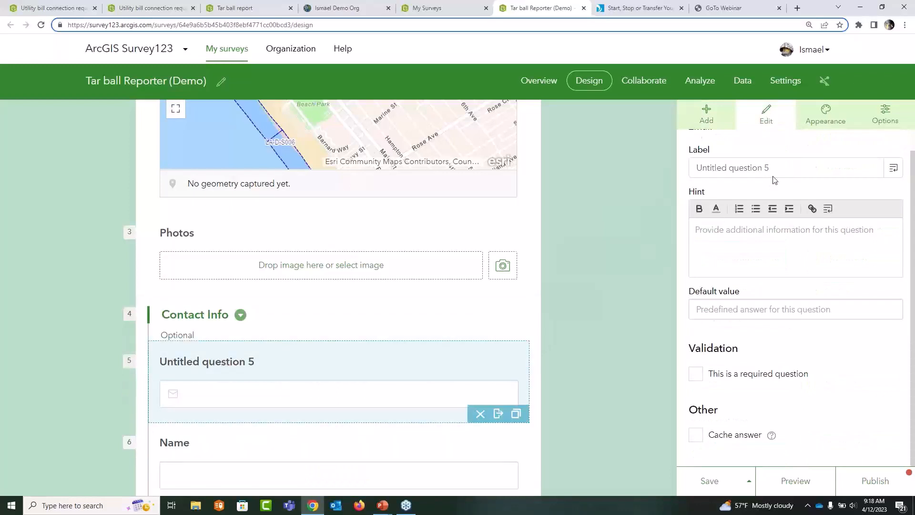
{"action": "key", "text": "ctrl+a"}
{"action": "type", "text": "Email"}
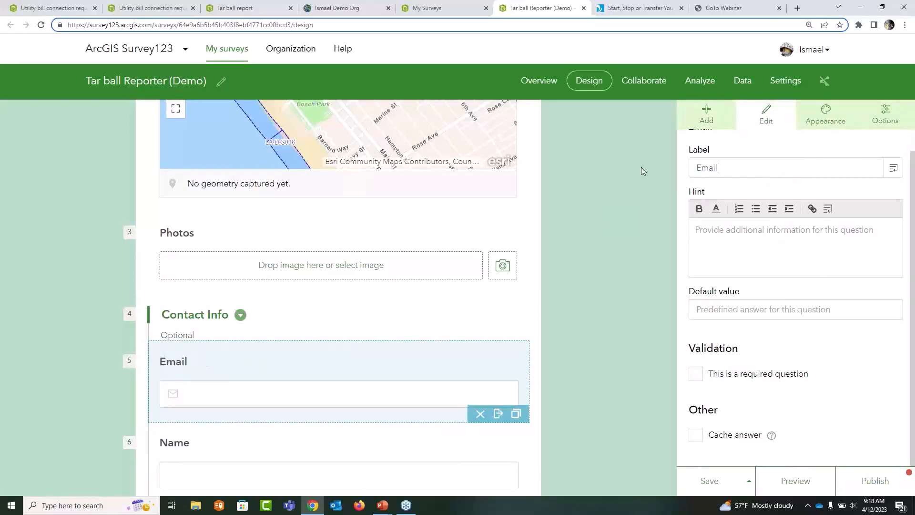
Step: Move the Name question above the Email question within the Contact Info group
{"action": "left_click", "coordinate": [310, 453]}
{"action": "left_click_drag", "start_coordinate": [310, 455], "coordinate": [302, 307]}
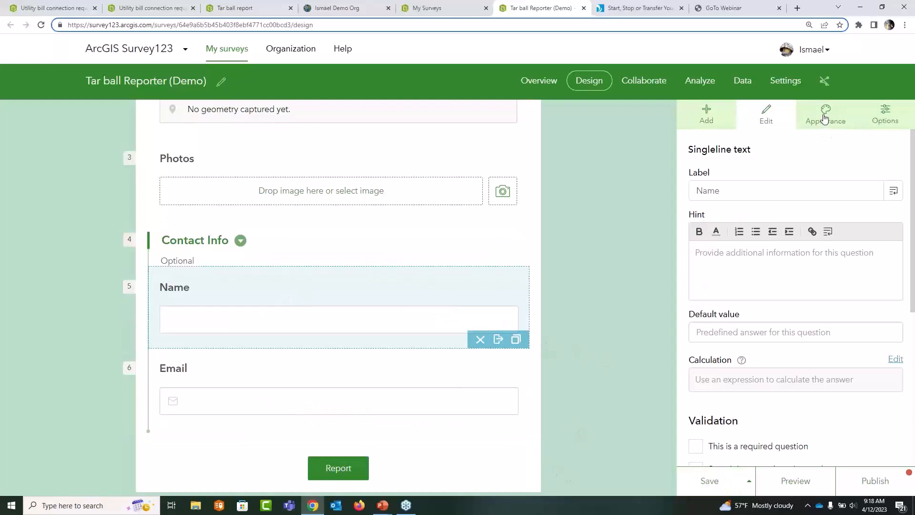
{"action": "scroll", "coordinate": [602, 330], "scroll_direction": "up", "scroll_amount": 3}
{"action": "left_click", "coordinate": [707, 114]}
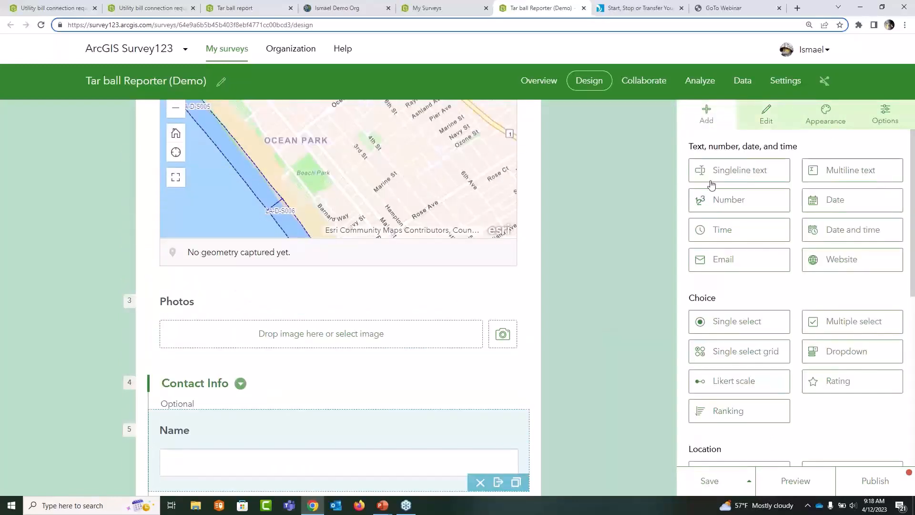
{"action": "scroll", "coordinate": [758, 332], "scroll_direction": "down", "scroll_amount": 6}
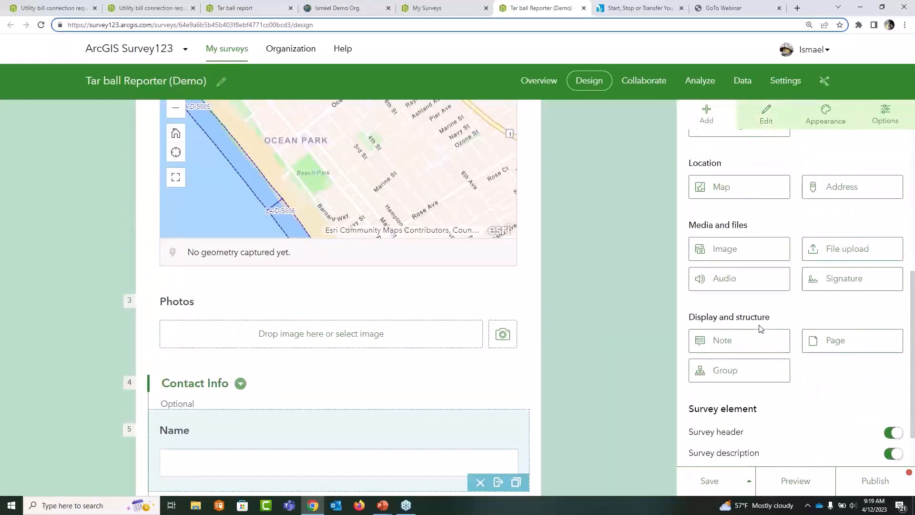
{"action": "scroll", "coordinate": [762, 329], "scroll_direction": "down", "scroll_amount": 1}
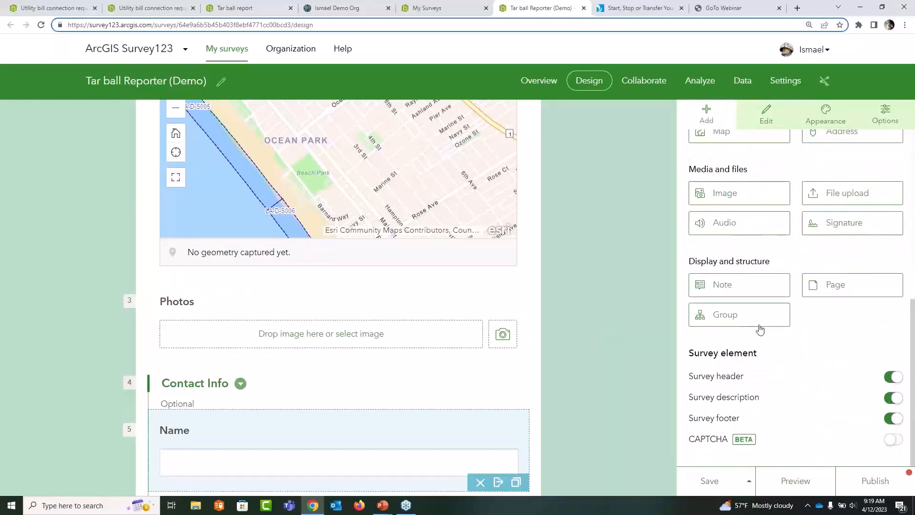
{"action": "scroll", "coordinate": [760, 328], "scroll_direction": "up", "scroll_amount": 7}
Step: Try several colour themes for the survey and apply the solid blue one
{"action": "left_click", "coordinate": [827, 117]}
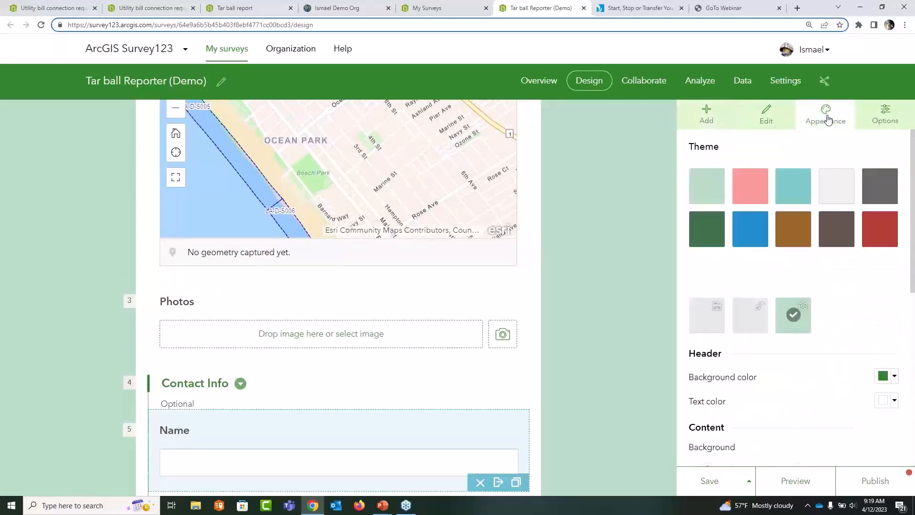
{"action": "left_click", "coordinate": [795, 187]}
{"action": "left_click", "coordinate": [752, 231]}
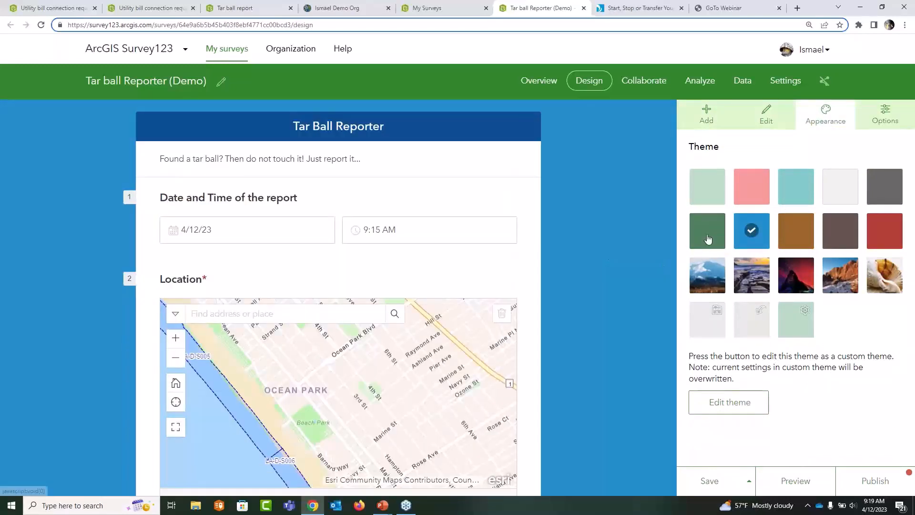
{"action": "left_click", "coordinate": [709, 239]}
{"action": "left_click", "coordinate": [789, 235]}
{"action": "left_click", "coordinate": [751, 233]}
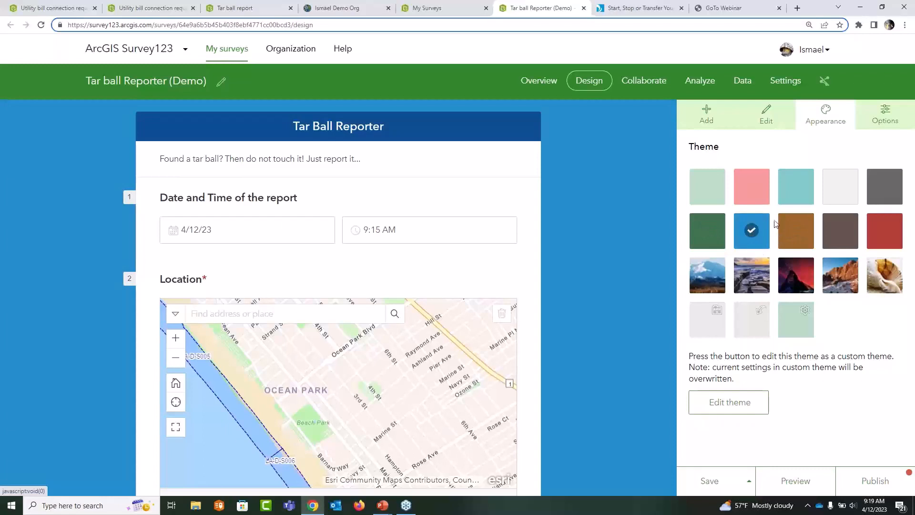
Step: Preview the thank you screen and replace "response" with "report" in its submission message
{"action": "left_click", "coordinate": [864, 126]}
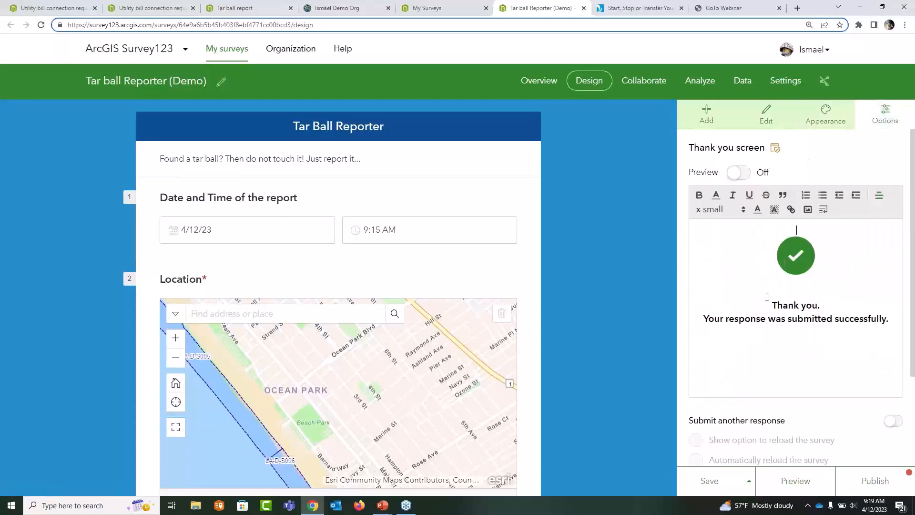
{"action": "left_click", "coordinate": [738, 173]}
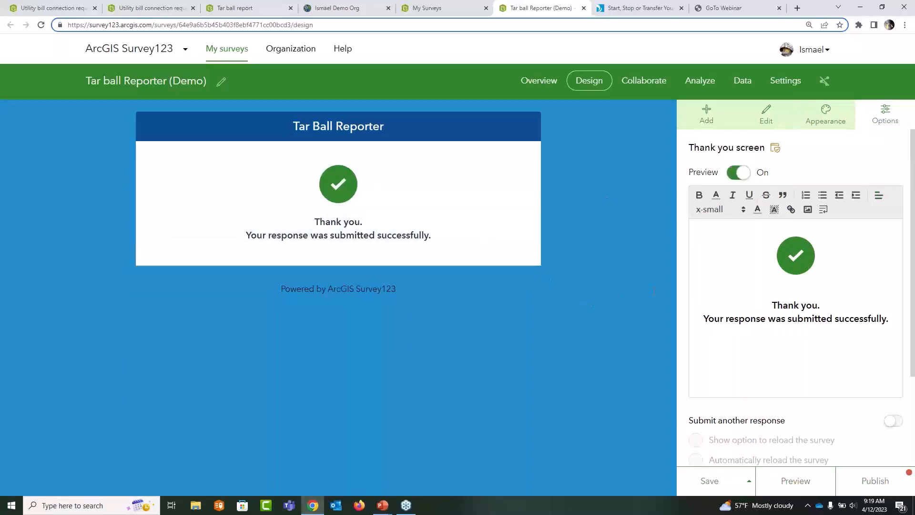
{"action": "scroll", "coordinate": [828, 389], "scroll_direction": "down", "scroll_amount": 2}
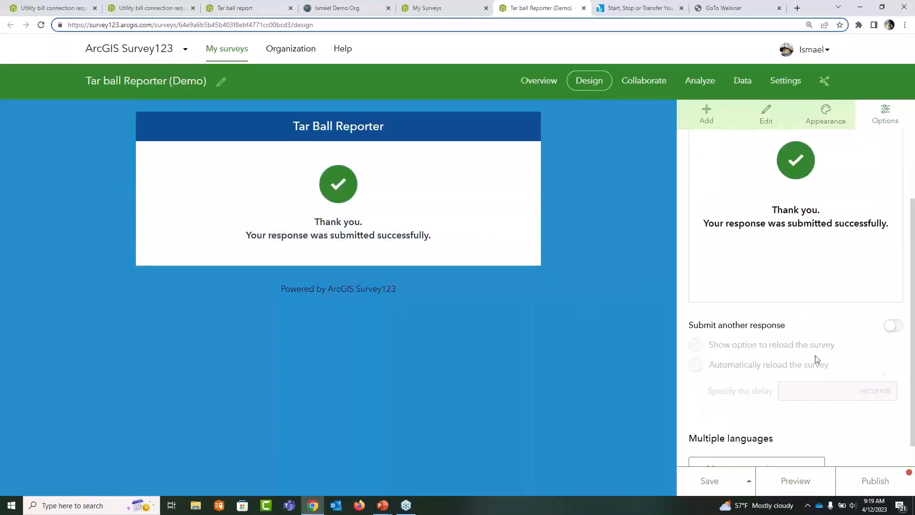
{"action": "double_click", "coordinate": [750, 223]}
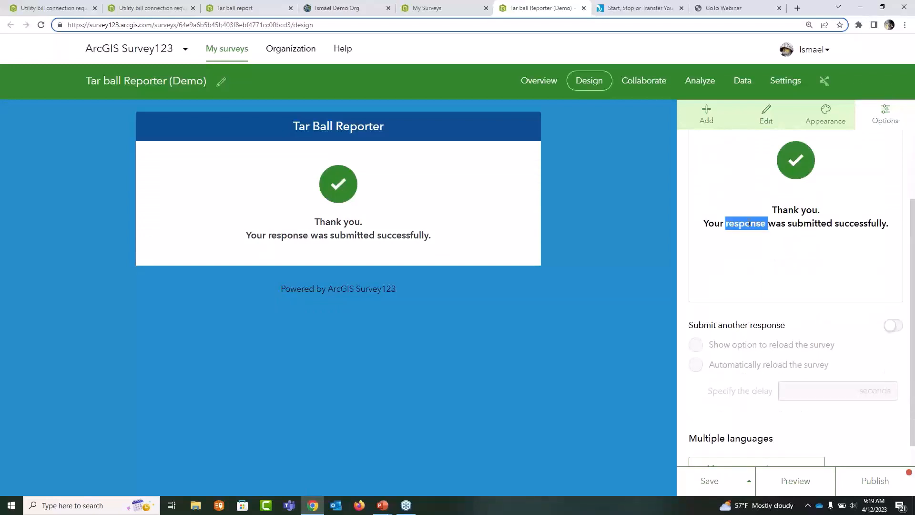
{"action": "type", "text": "report"}
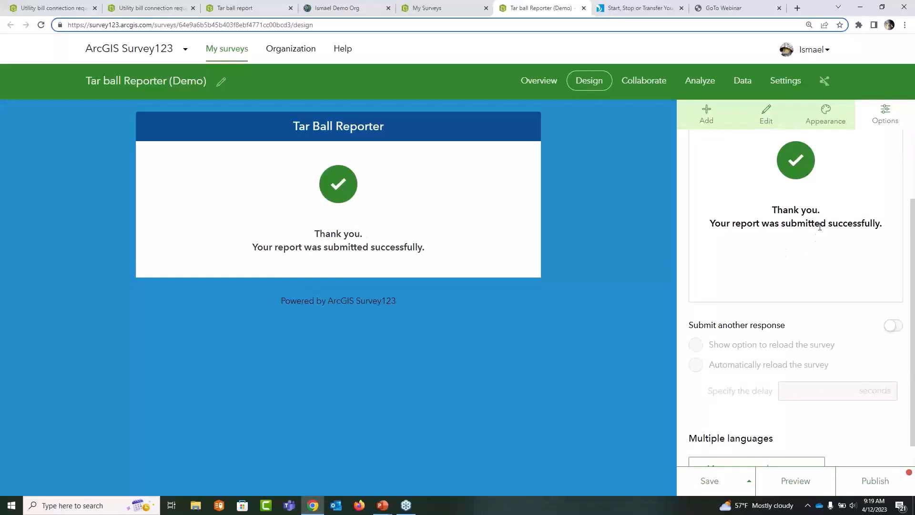
Step: Personalize the thank you message by adding a comma after "Thank you" and inserting the answer from the Name question
{"action": "type", "text": ","}
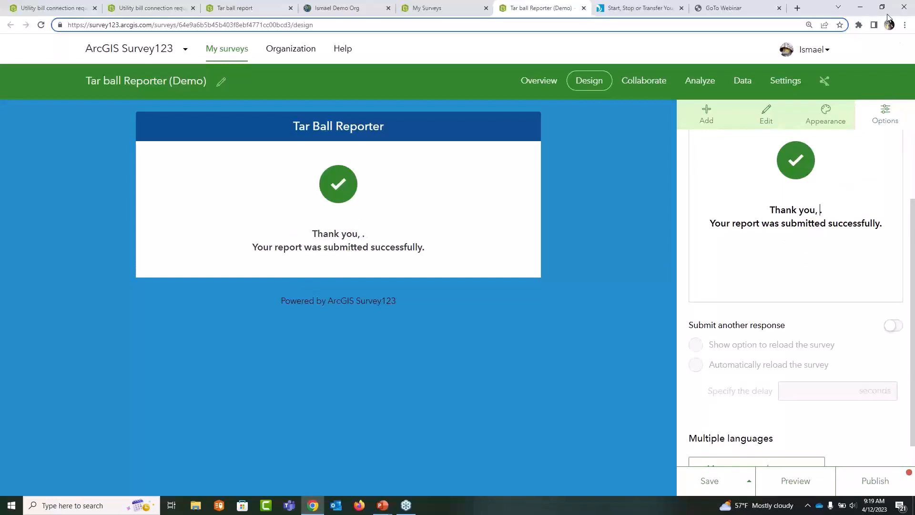
{"action": "left_click", "coordinate": [806, 50]}
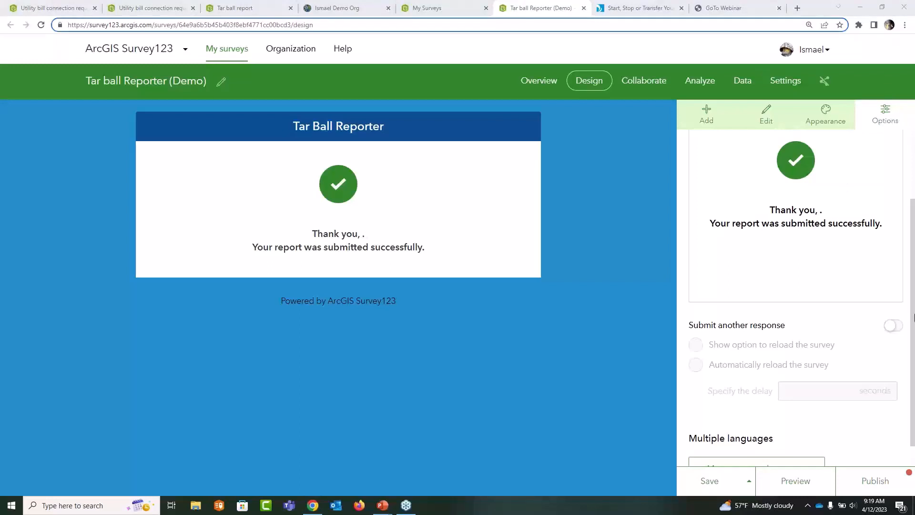
{"action": "scroll", "coordinate": [858, 280], "scroll_direction": "up", "scroll_amount": 2}
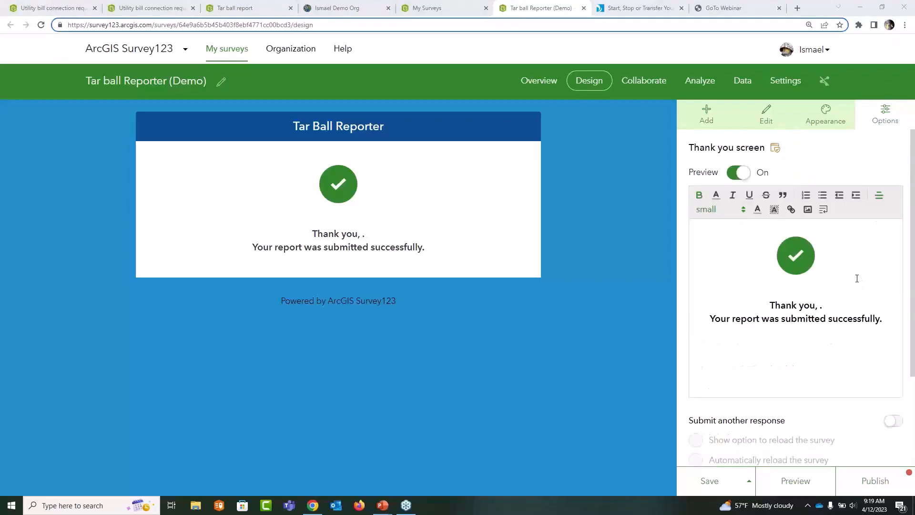
{"action": "left_click", "coordinate": [824, 210]}
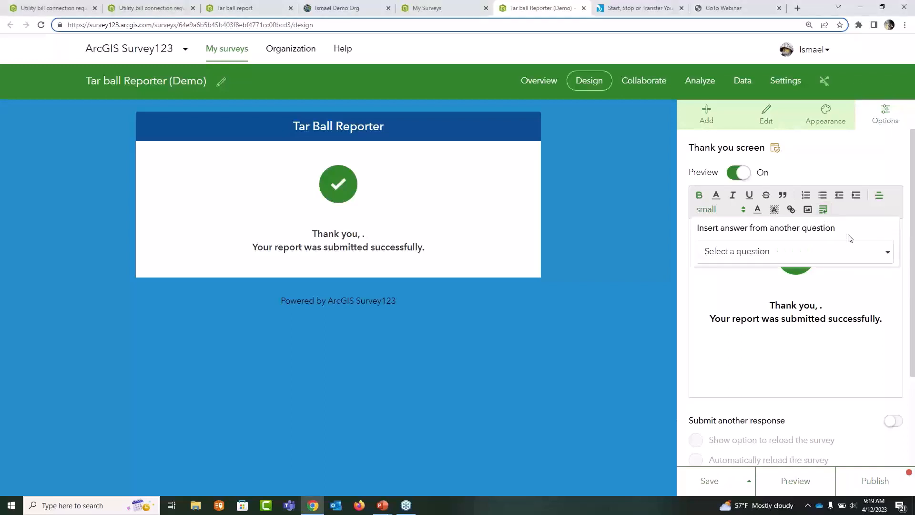
{"action": "left_click", "coordinate": [888, 253]}
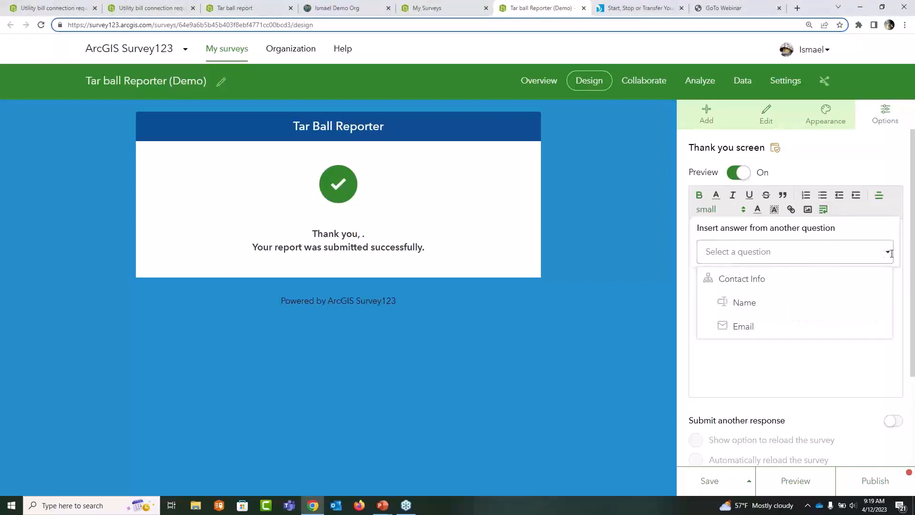
{"action": "left_click", "coordinate": [746, 303]}
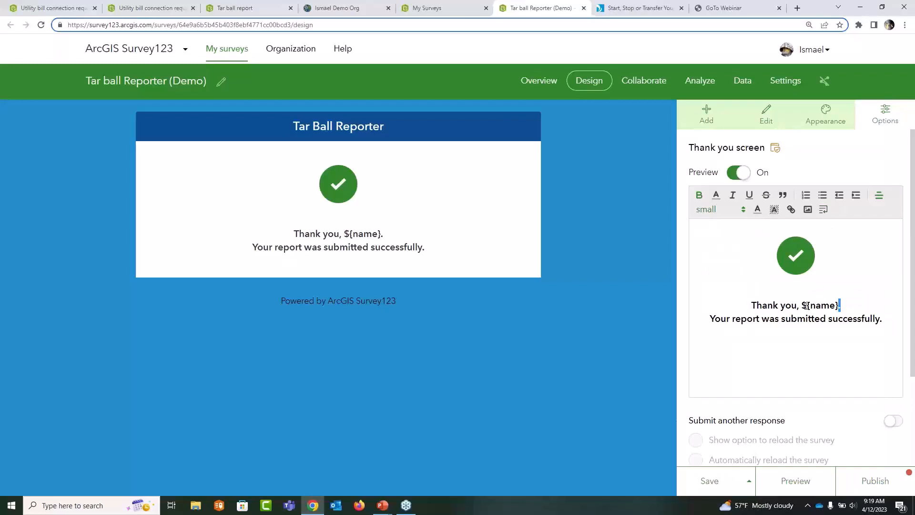
{"action": "double_click", "coordinate": [830, 306]}
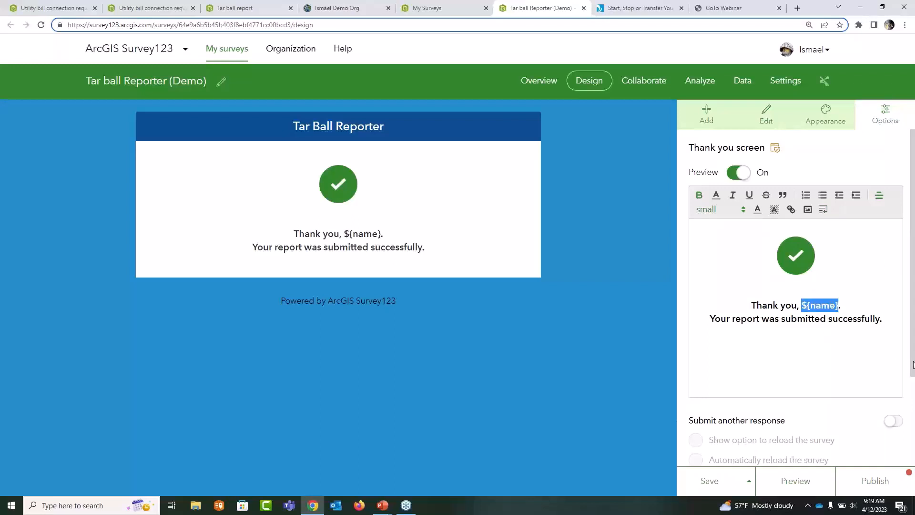
Step: Allow submitting another response with the survey reloading automatically, and save the survey
{"action": "scroll", "coordinate": [892, 335], "scroll_direction": "down", "scroll_amount": 3}
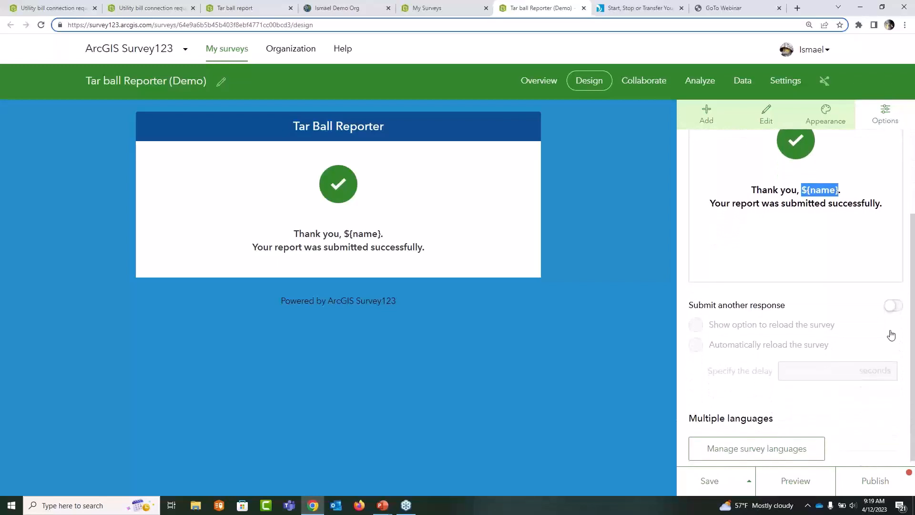
{"action": "left_click", "coordinate": [893, 306]}
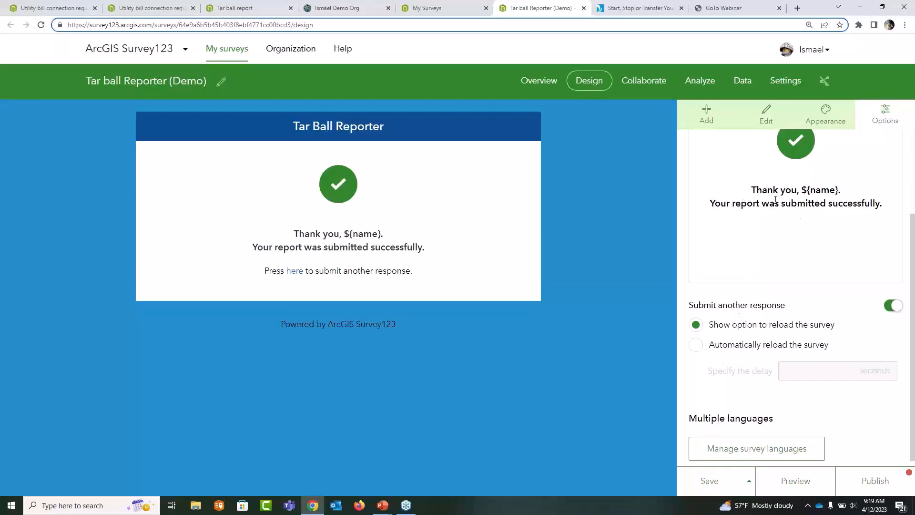
{"action": "left_click", "coordinate": [696, 345]}
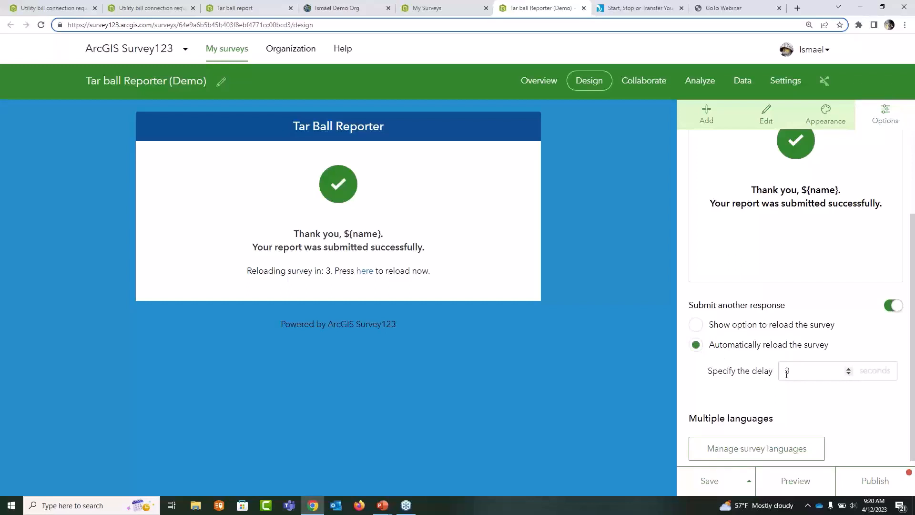
{"action": "left_click", "coordinate": [711, 481]}
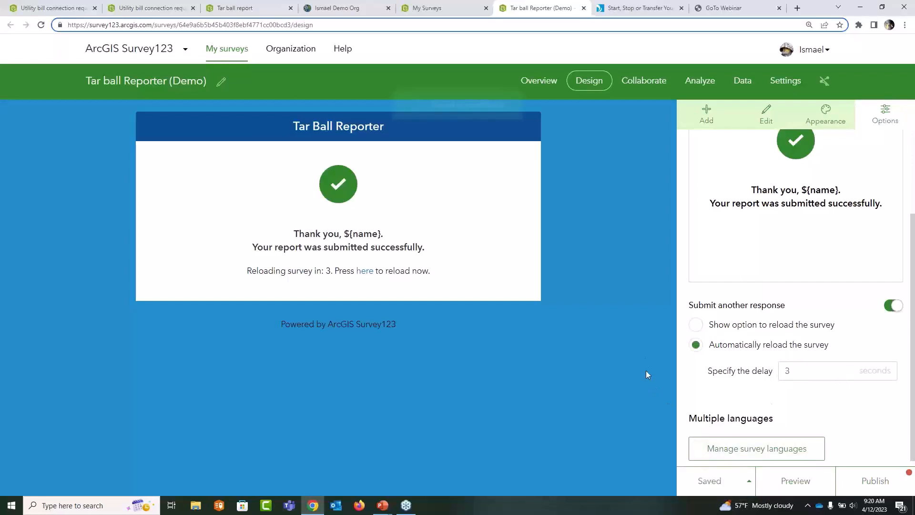
Step: Turn off the thank you screen preview to return to the survey form
{"action": "scroll", "coordinate": [763, 215], "scroll_direction": "up", "scroll_amount": 3}
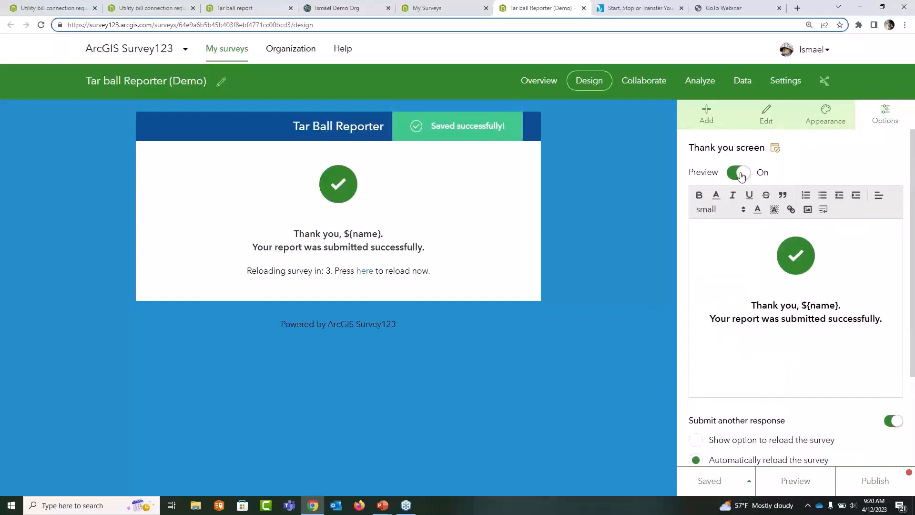
{"action": "left_click", "coordinate": [740, 174]}
{"action": "scroll", "coordinate": [614, 321], "scroll_direction": "down", "scroll_amount": 5}
{"action": "scroll", "coordinate": [614, 321], "scroll_direction": "up", "scroll_amount": 3}
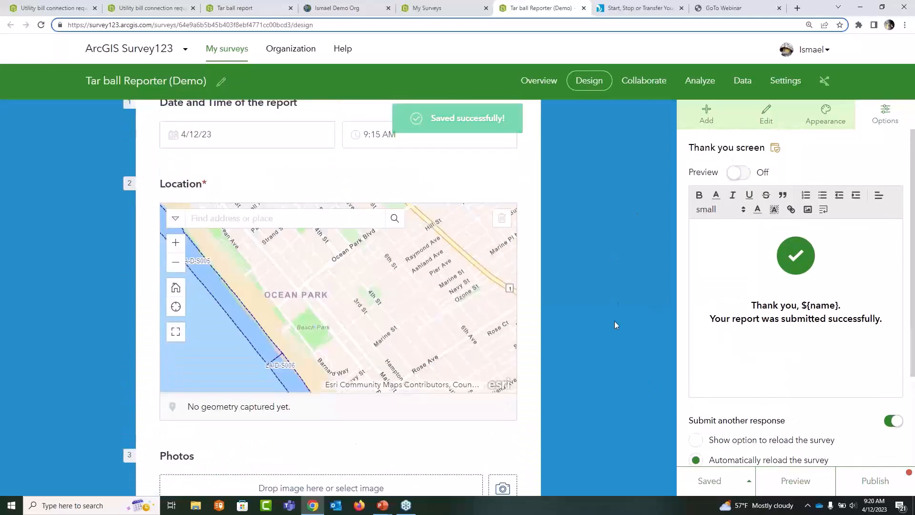
Step: Review the finished survey form and publish the survey, dismissing the publication notice
{"action": "scroll", "coordinate": [614, 322], "scroll_direction": "down", "scroll_amount": 5}
{"action": "scroll", "coordinate": [614, 325], "scroll_direction": "down", "scroll_amount": 2}
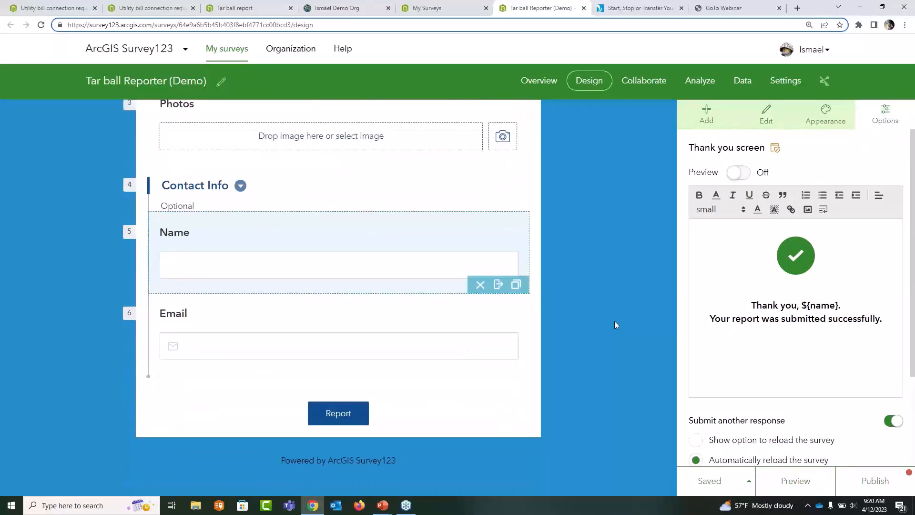
{"action": "scroll", "coordinate": [614, 325], "scroll_direction": "up", "scroll_amount": 9}
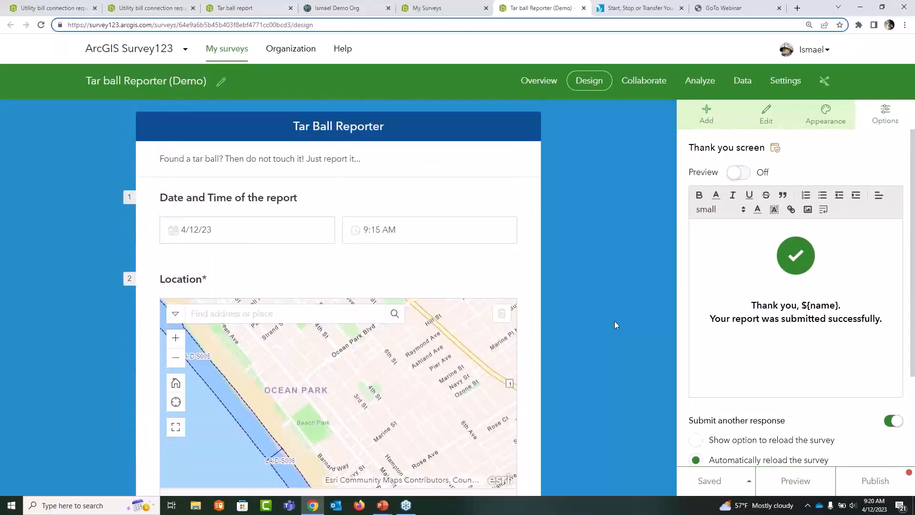
{"action": "left_click", "coordinate": [875, 481]}
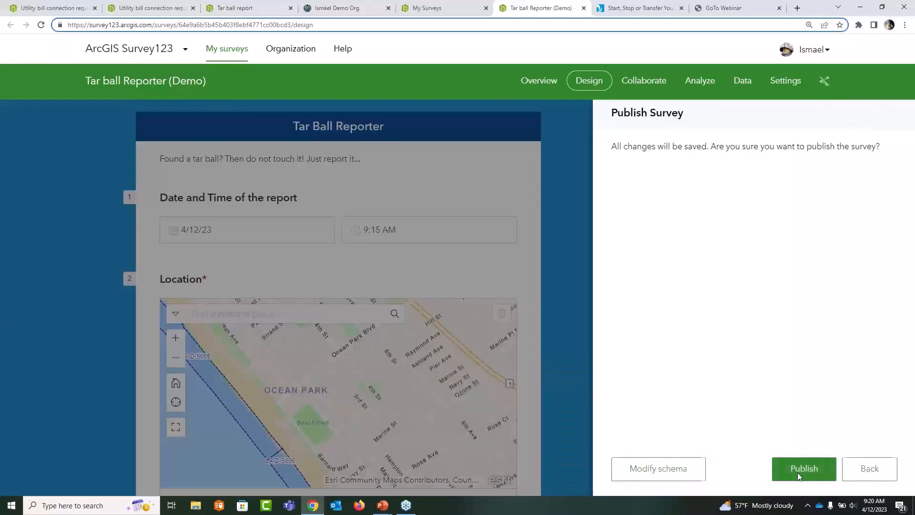
{"action": "left_click", "coordinate": [799, 473]}
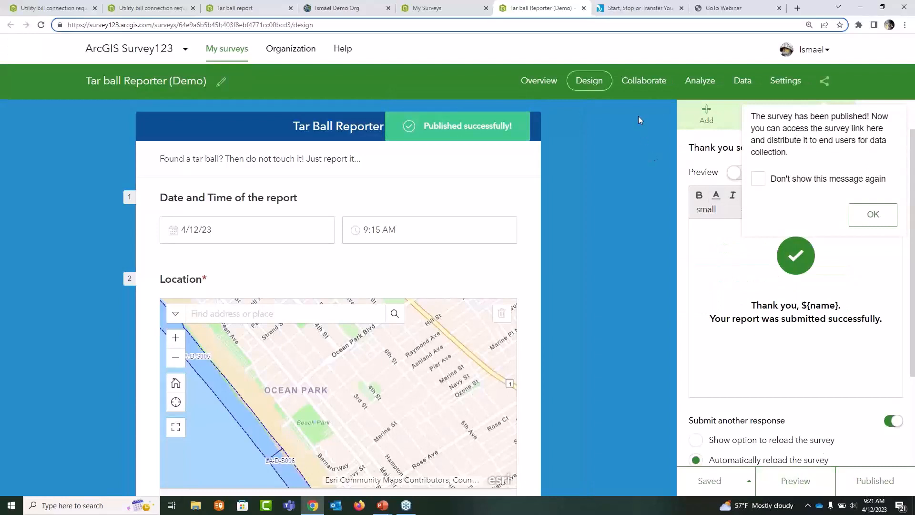
{"action": "left_click", "coordinate": [873, 214]}
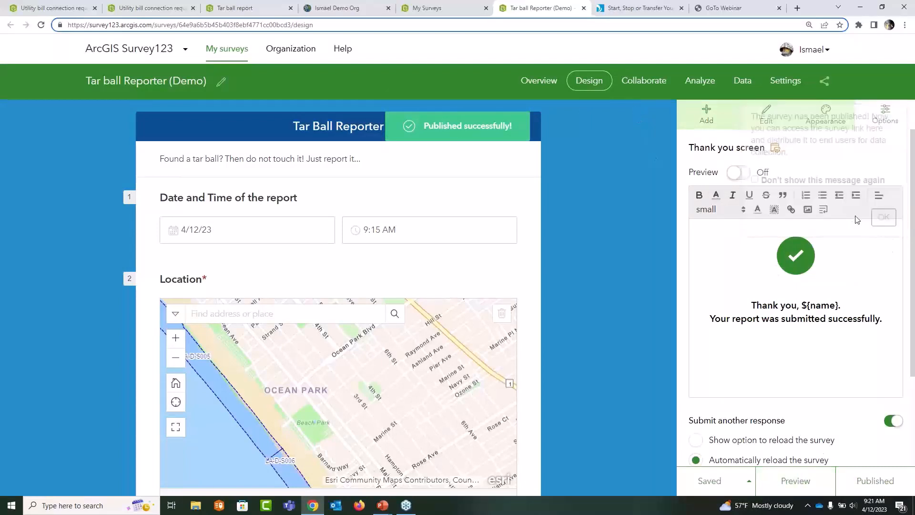
Step: Allow everyone (public) to submit to the survey, save the sharing settings, and display the survey's QR code
{"action": "left_click", "coordinate": [636, 84]}
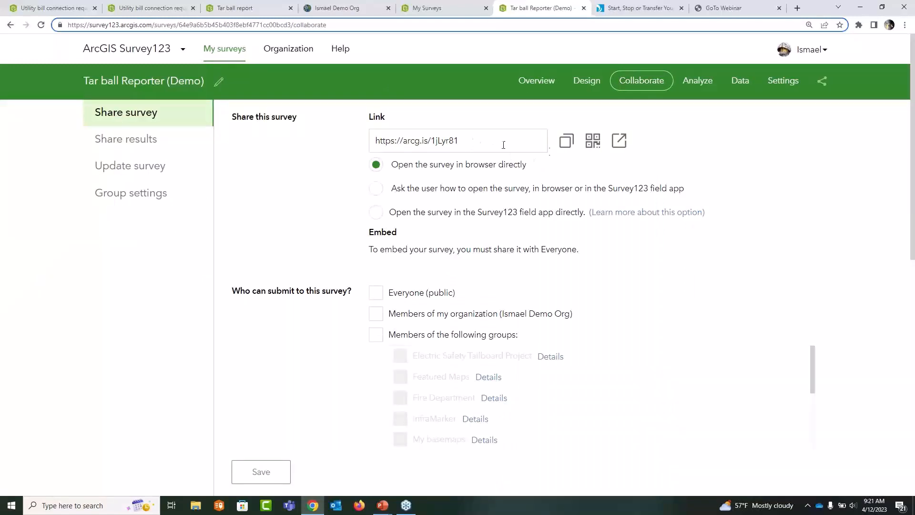
{"action": "left_click", "coordinate": [566, 142]}
{"action": "left_click", "coordinate": [376, 294]}
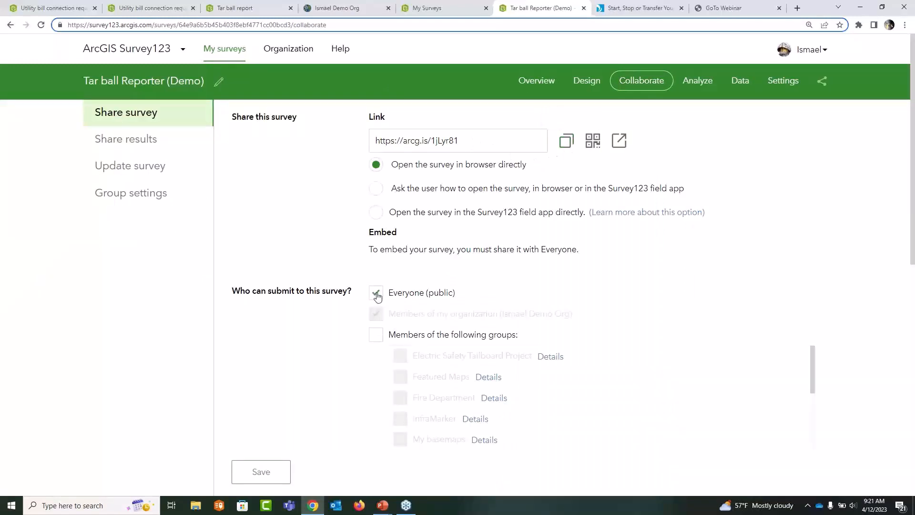
{"action": "left_click_drag", "start_coordinate": [233, 290], "coordinate": [343, 292]}
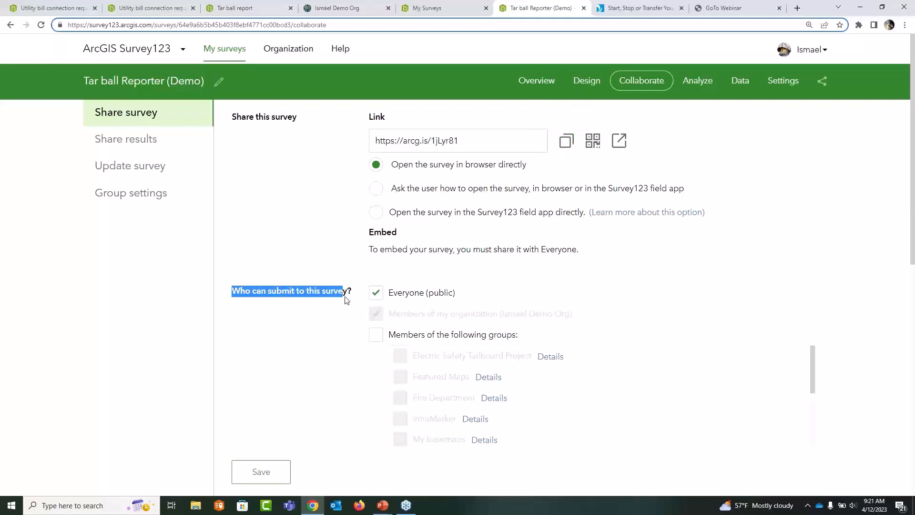
{"action": "left_click", "coordinate": [241, 478]}
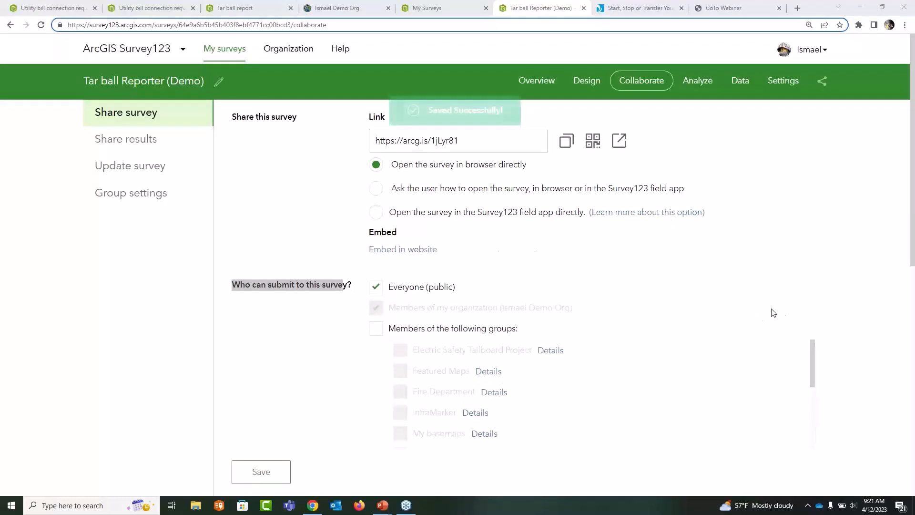
{"action": "left_click", "coordinate": [591, 150]}
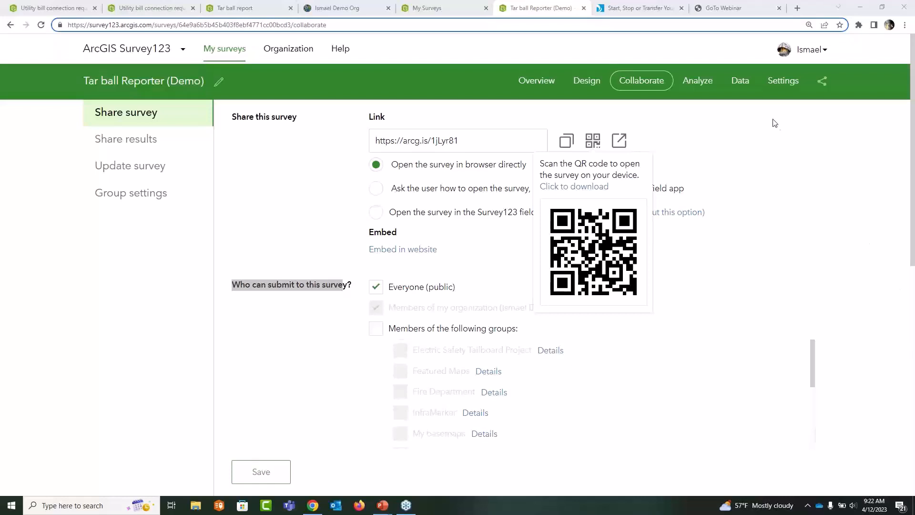
Step: View the survey's submitted records and enlarge the map area above the data table
{"action": "left_click", "coordinate": [743, 85]}
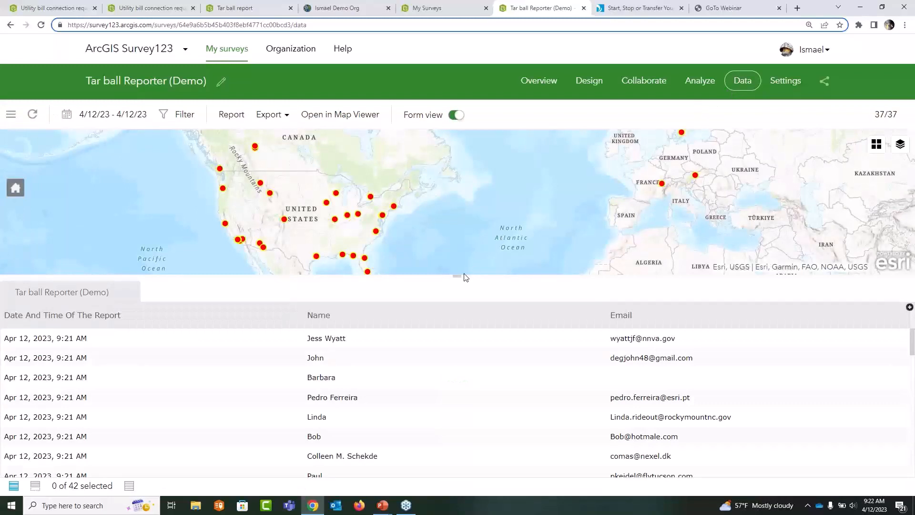
{"action": "left_click_drag", "start_coordinate": [458, 275], "coordinate": [449, 343]}
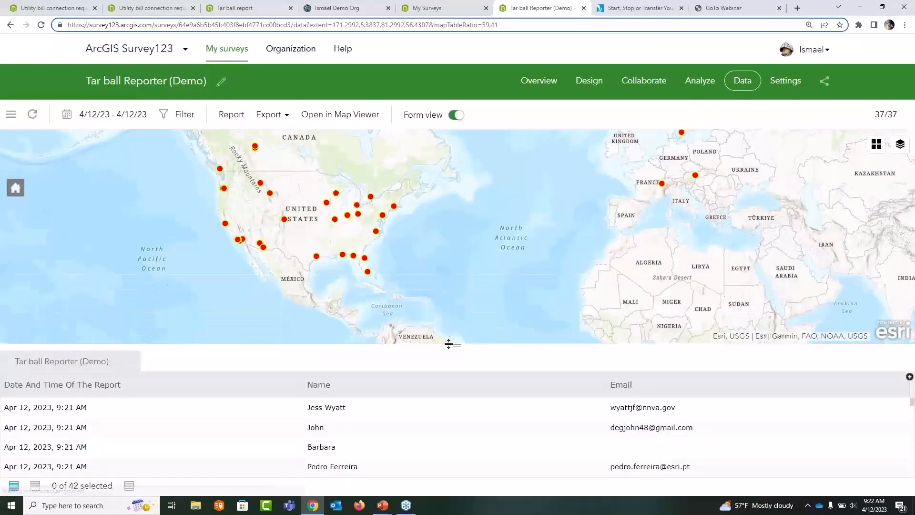
{"action": "scroll", "coordinate": [457, 403], "scroll_direction": "down", "scroll_amount": 5}
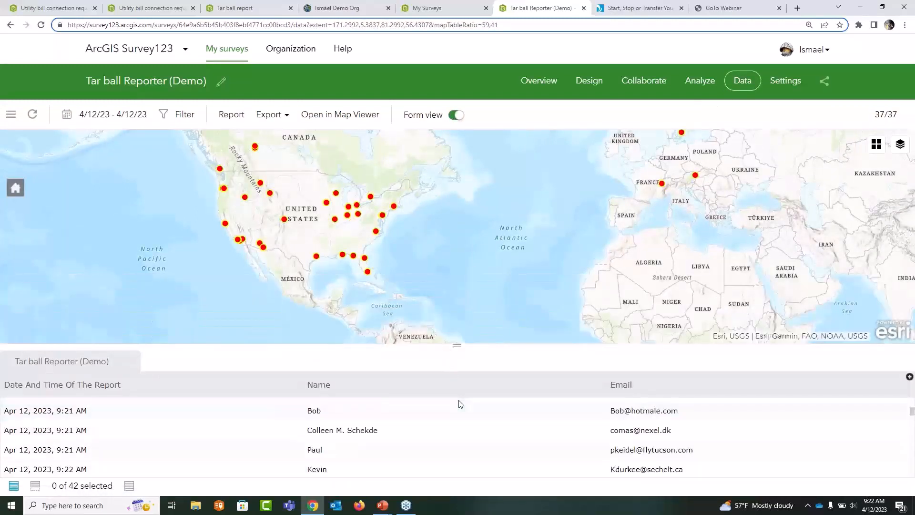
Step: Hide the Email column in the submitted data table
{"action": "left_click", "coordinate": [910, 377]}
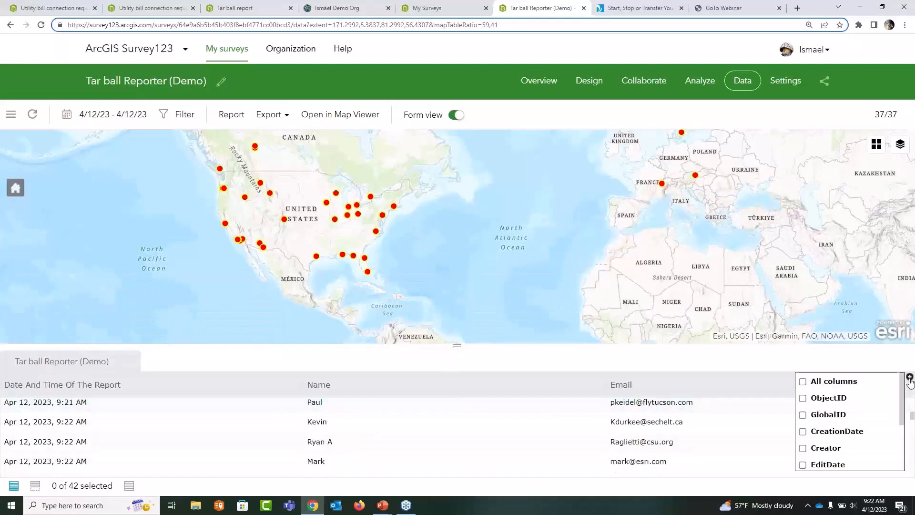
{"action": "scroll", "coordinate": [903, 422], "scroll_direction": "down", "scroll_amount": 3}
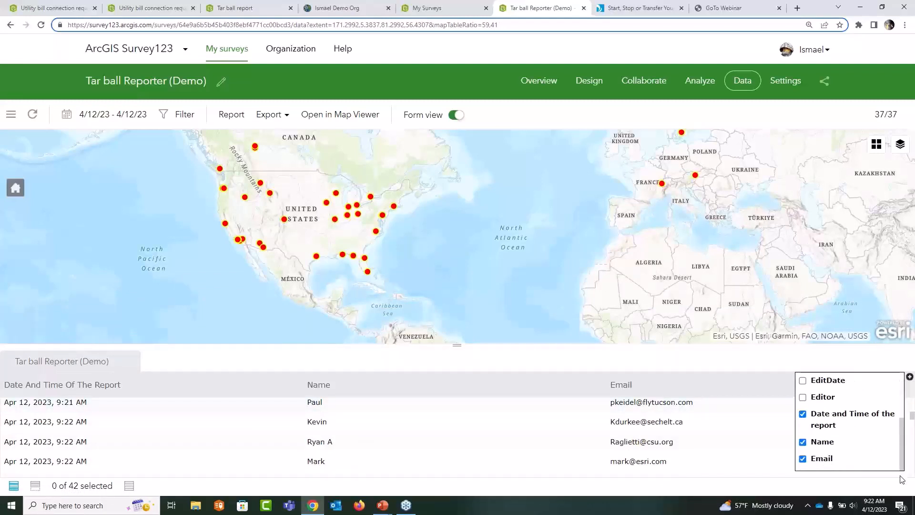
{"action": "left_click", "coordinate": [803, 459]}
{"action": "left_click", "coordinate": [557, 364]}
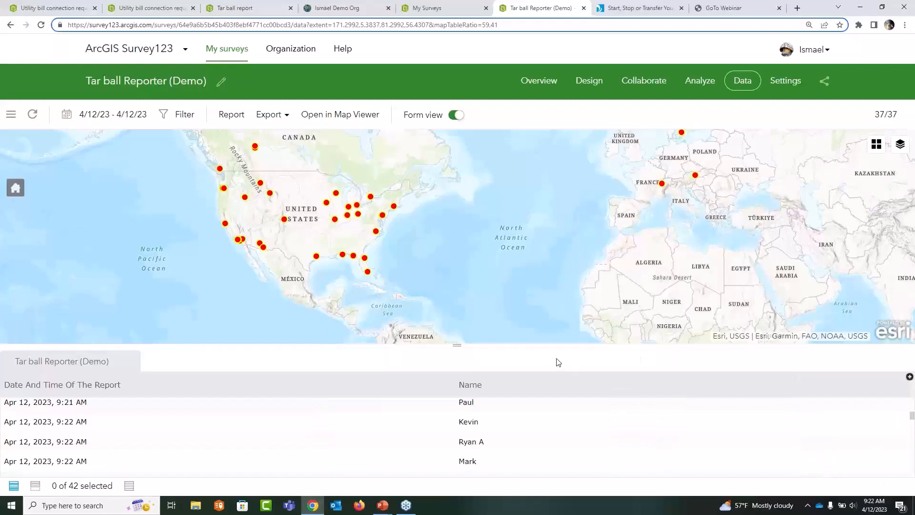
Step: Browse the submitted records, enlarge the map area further and refresh the data
{"action": "scroll", "coordinate": [347, 427], "scroll_direction": "up", "scroll_amount": 3}
{"action": "scroll", "coordinate": [347, 428], "scroll_direction": "down", "scroll_amount": 2}
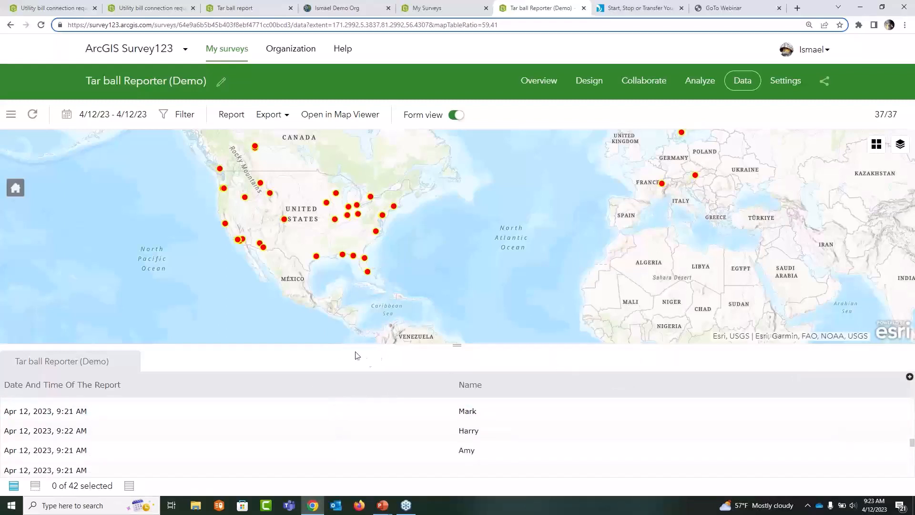
{"action": "left_click_drag", "start_coordinate": [269, 345], "coordinate": [263, 380]}
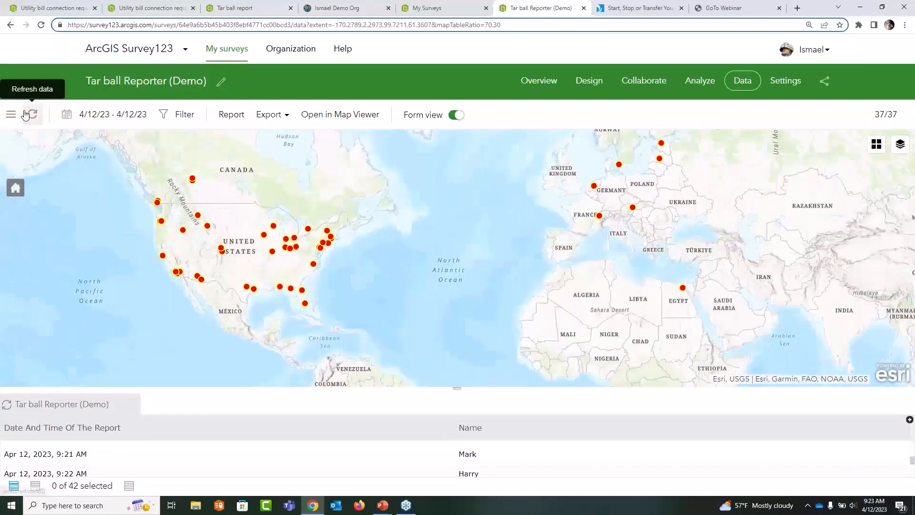
{"action": "left_click", "coordinate": [32, 115]}
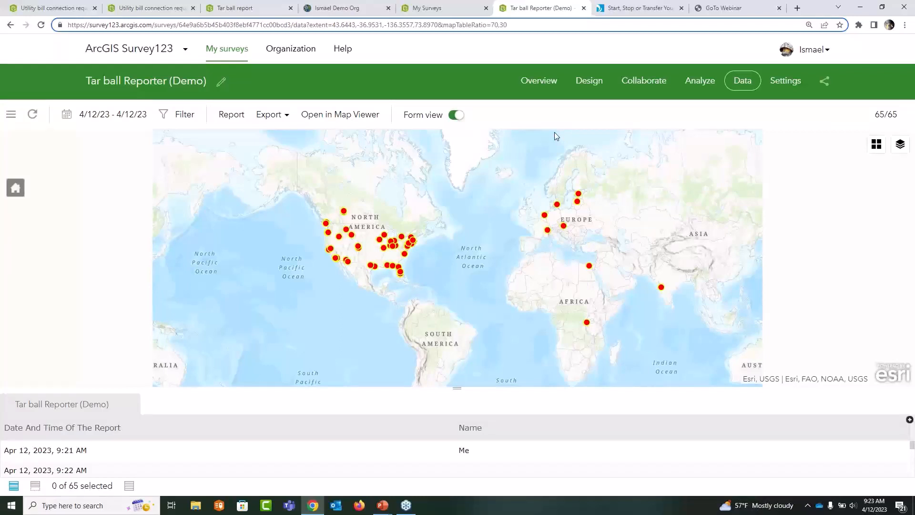
Step: Examine the survey's analysis results, including the report date histogram and the gallery of submitted photos
{"action": "left_click", "coordinate": [707, 90]}
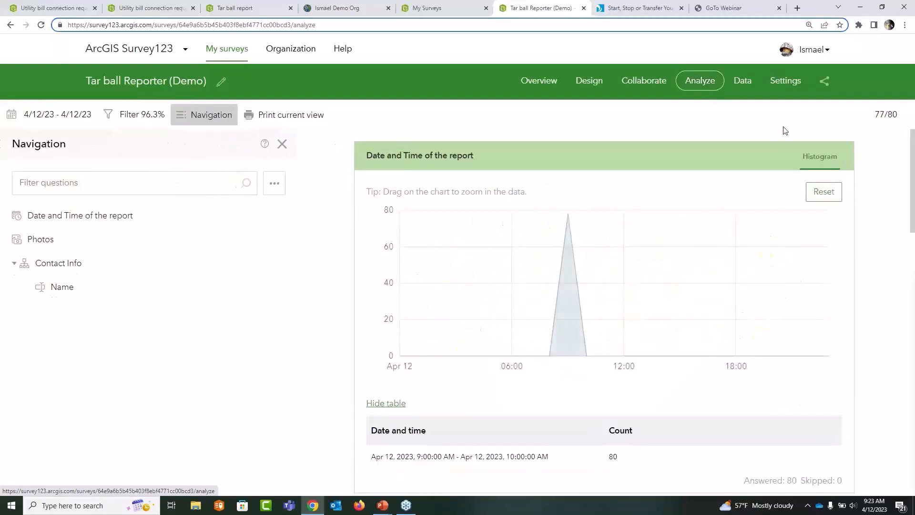
{"action": "left_click_drag", "start_coordinate": [911, 157], "coordinate": [907, 253]}
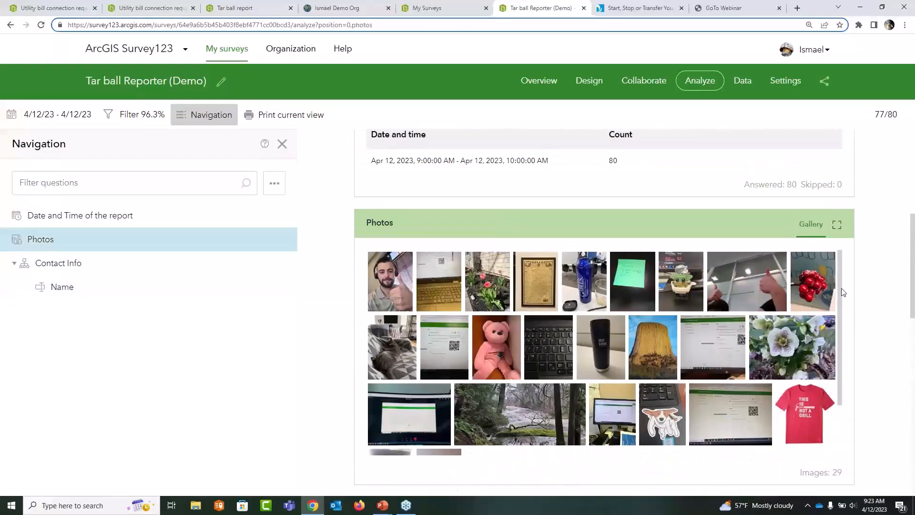
{"action": "left_click_drag", "start_coordinate": [842, 295], "coordinate": [840, 363]}
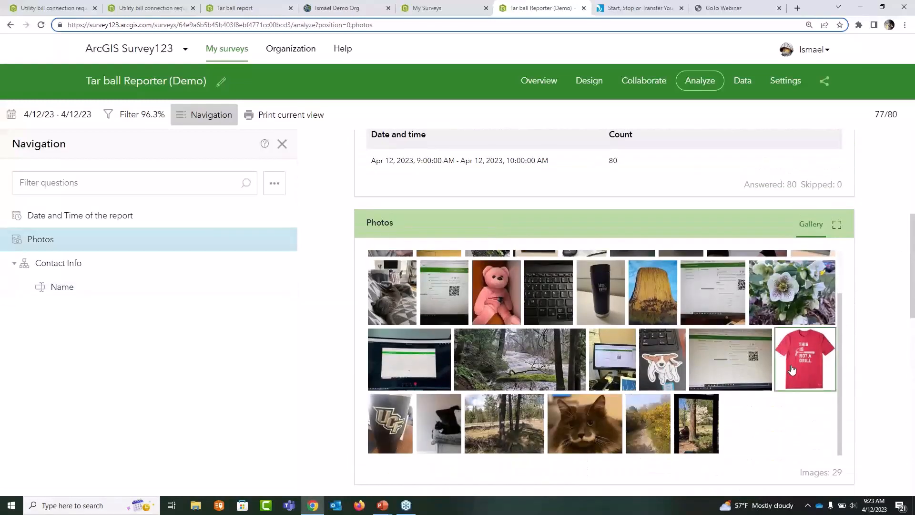
{"action": "scroll", "coordinate": [710, 370], "scroll_direction": "down", "scroll_amount": 3}
{"action": "scroll", "coordinate": [711, 369], "scroll_direction": "up", "scroll_amount": 3}
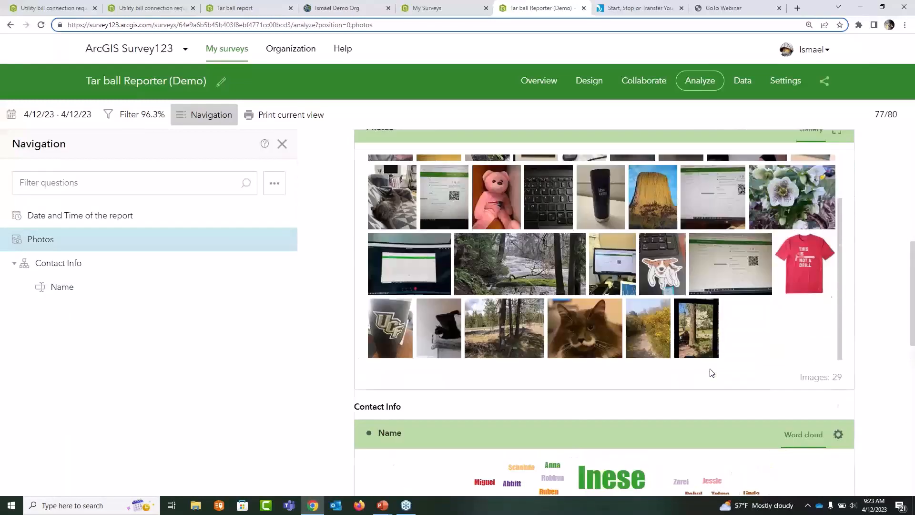
{"action": "left_click_drag", "start_coordinate": [907, 295], "coordinate": [903, 184]}
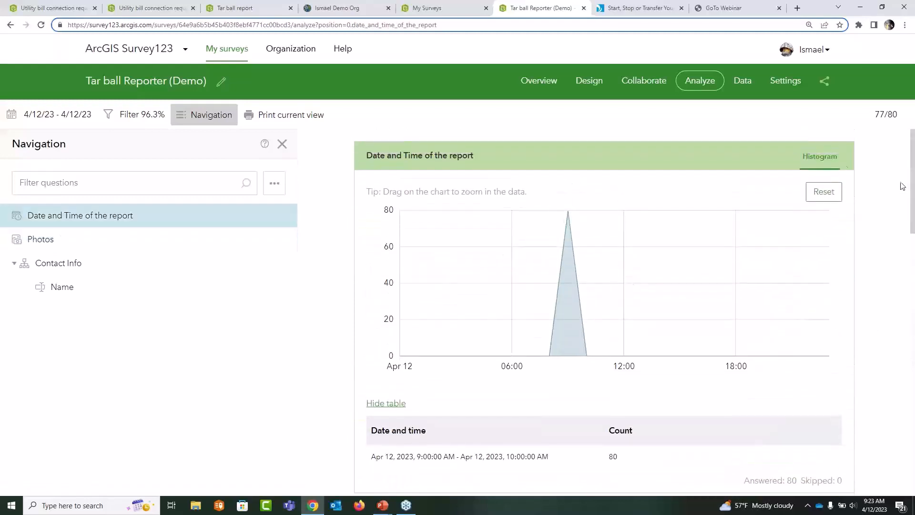
Step: Check the survey's overview statistics and the chart of submissions over time
{"action": "left_click", "coordinate": [534, 82]}
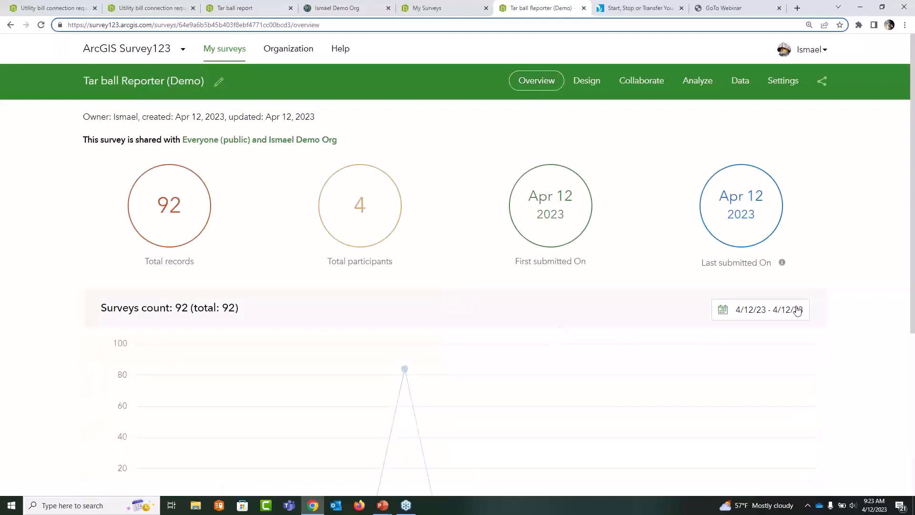
{"action": "left_click_drag", "start_coordinate": [913, 235], "coordinate": [913, 269]}
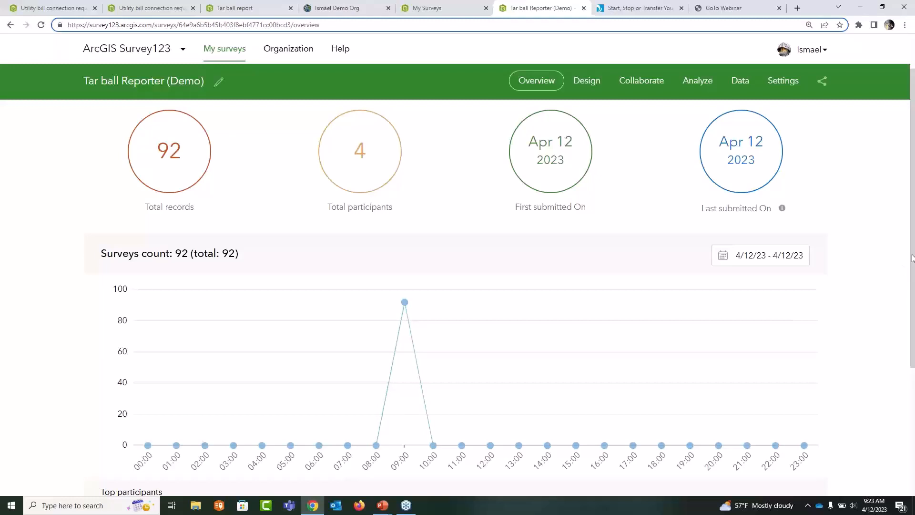
{"action": "left_click_drag", "start_coordinate": [913, 259], "coordinate": [913, 230]}
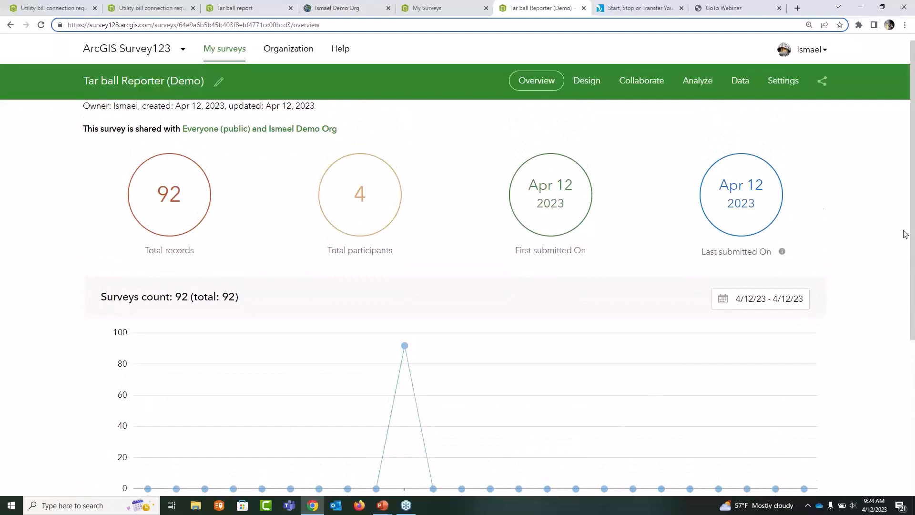
Step: Return to the survey design and look over the available question types and the form
{"action": "left_click", "coordinate": [586, 81]}
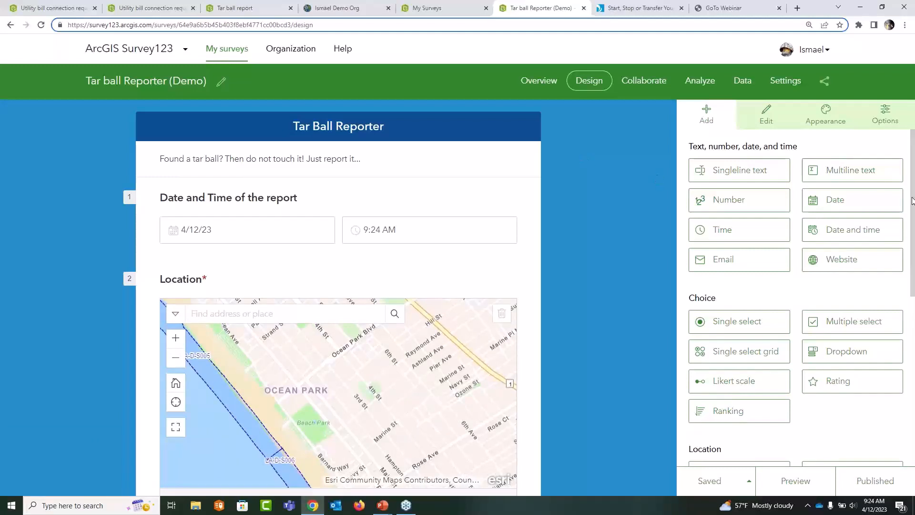
{"action": "left_click_drag", "start_coordinate": [912, 200], "coordinate": [914, 223]}
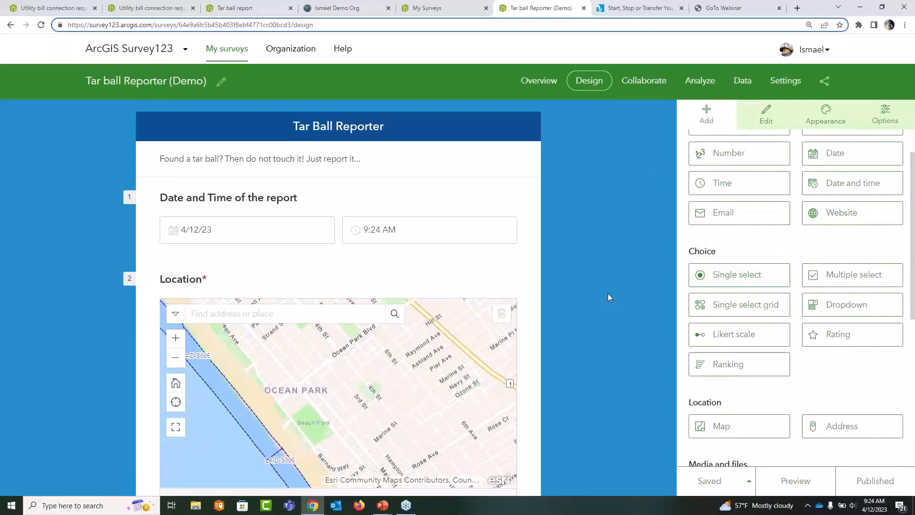
{"action": "scroll", "coordinate": [608, 294], "scroll_direction": "down", "scroll_amount": 5}
{"action": "scroll", "coordinate": [608, 294], "scroll_direction": "up", "scroll_amount": 2}
{"action": "scroll", "coordinate": [608, 293], "scroll_direction": "up", "scroll_amount": 3}
Step: Check the submitted data map again, and switch to the PowerPoint slide show, advancing it to the Agenda slide
{"action": "left_click", "coordinate": [742, 81]}
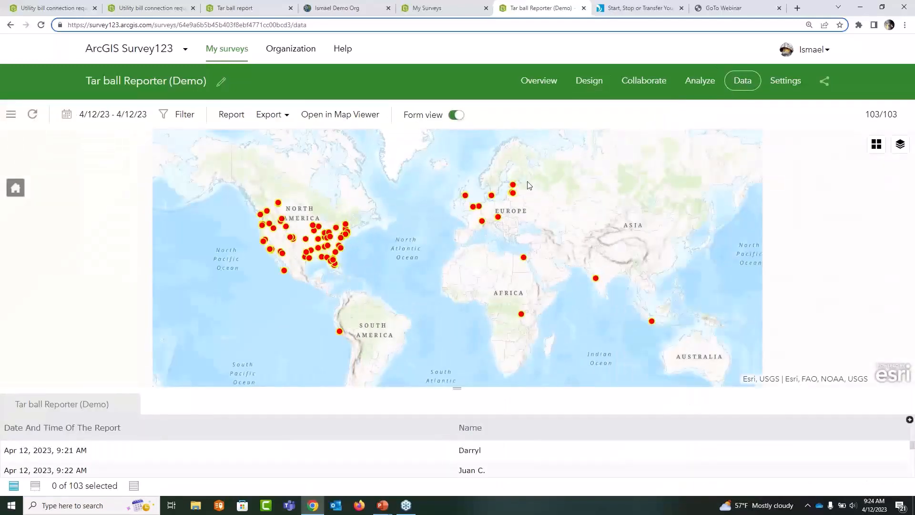
{"action": "key", "text": "alt+Tab"}
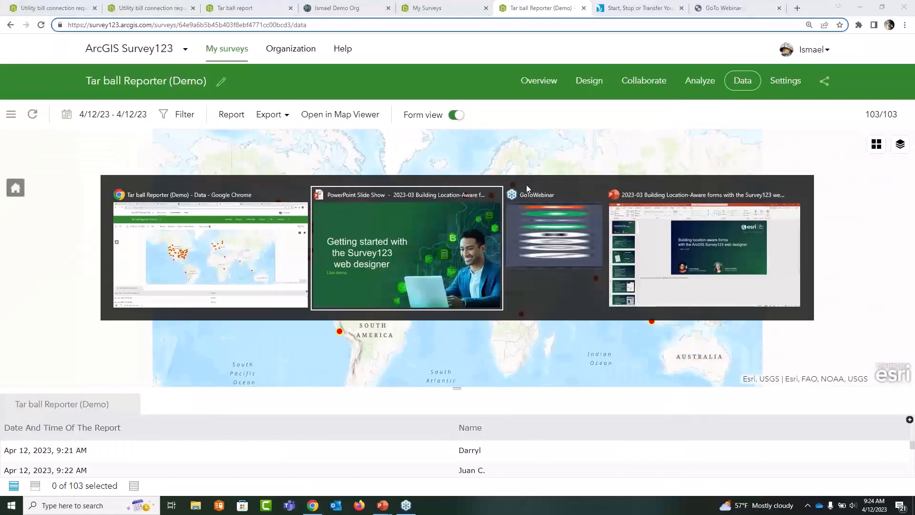
{"action": "key", "text": "Right"}
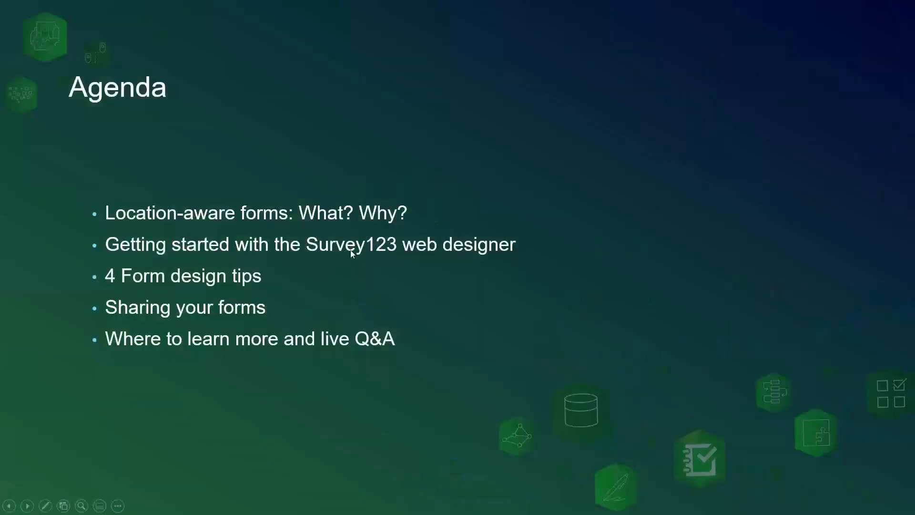
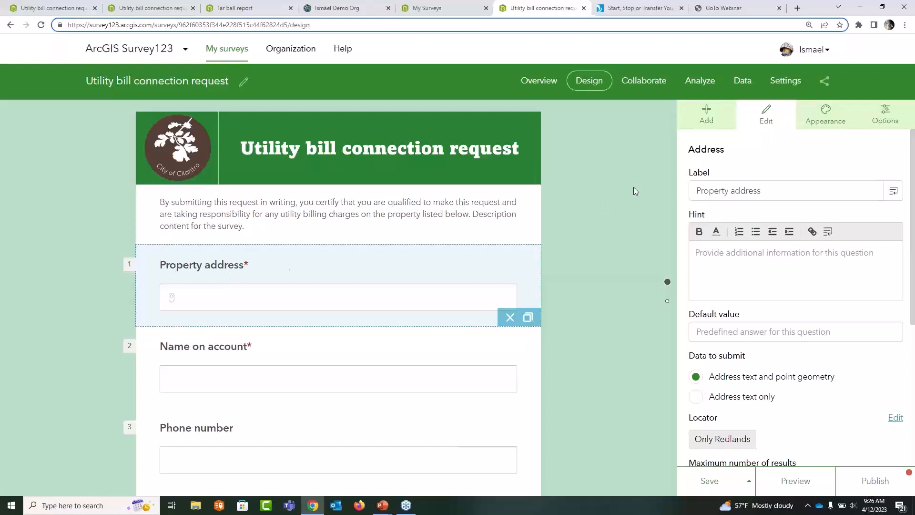
Step: Add a single-line text question labelled "City" directly below Property address in the utility bill connection request survey
{"action": "left_click", "coordinate": [710, 116]}
{"action": "left_click_drag", "start_coordinate": [733, 174], "coordinate": [363, 336]}
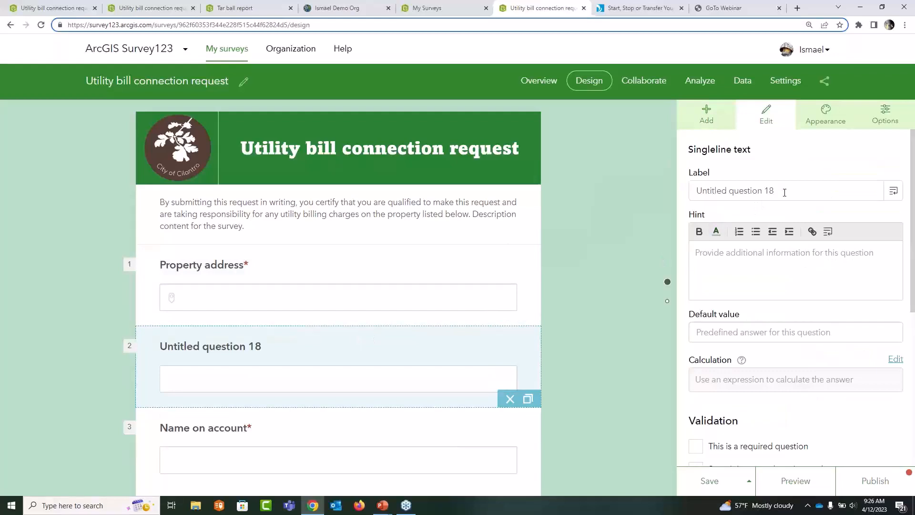
{"action": "left_click_drag", "start_coordinate": [785, 192], "coordinate": [666, 190]}
{"action": "type", "text": "City"}
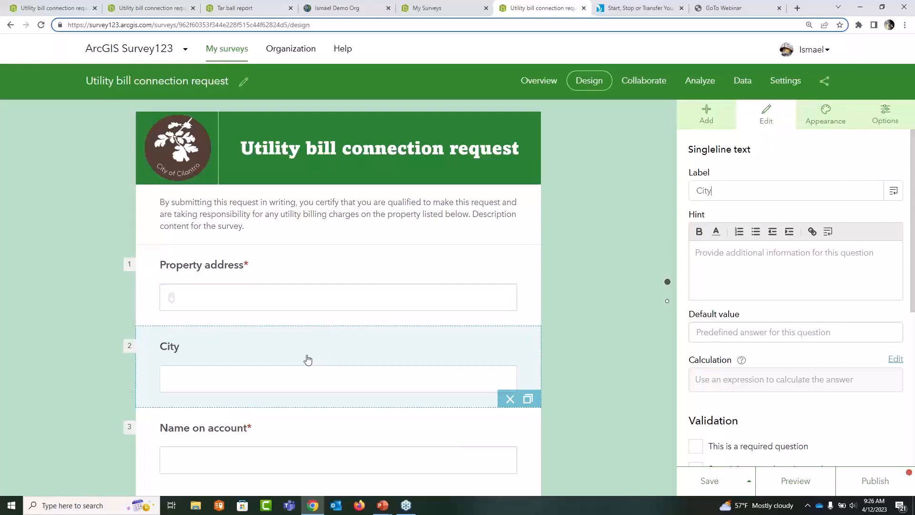
Step: Set the City question's calculation to extract the City property from the Property address question
{"action": "double_click", "coordinate": [707, 358]}
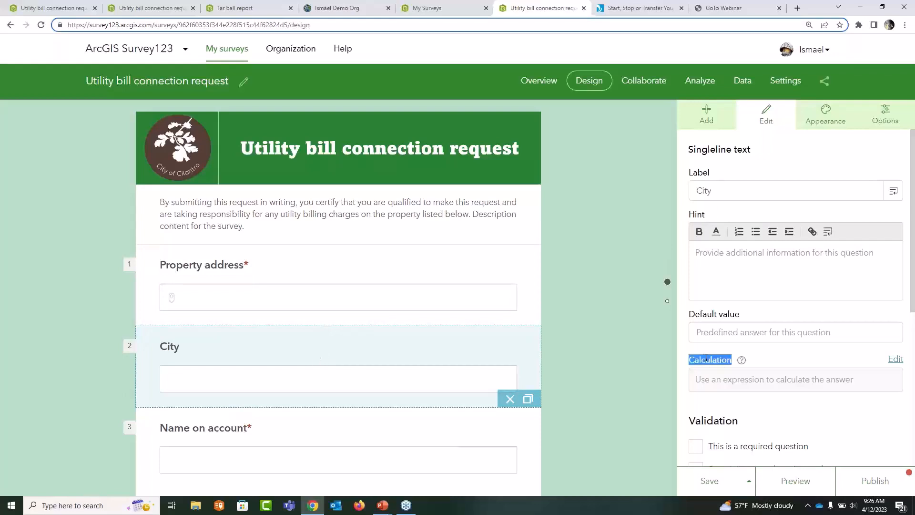
{"action": "left_click", "coordinate": [895, 360]}
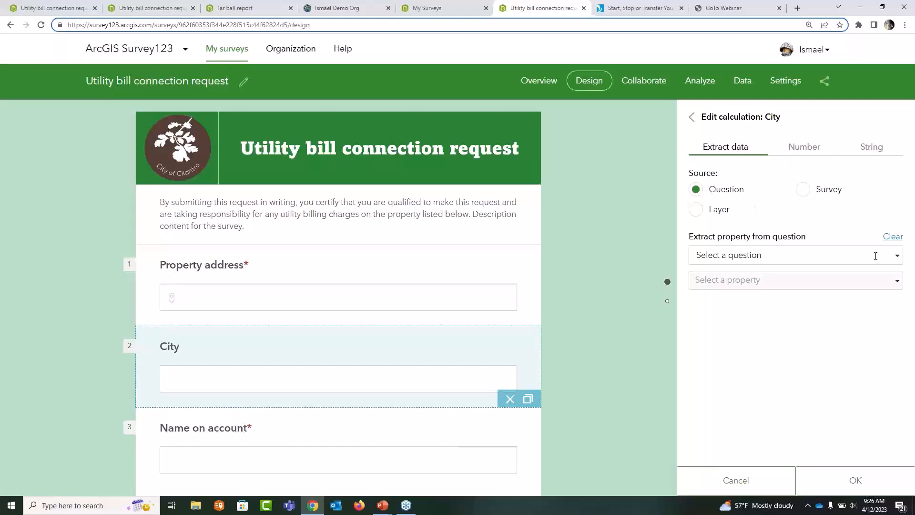
{"action": "left_click", "coordinate": [894, 256]}
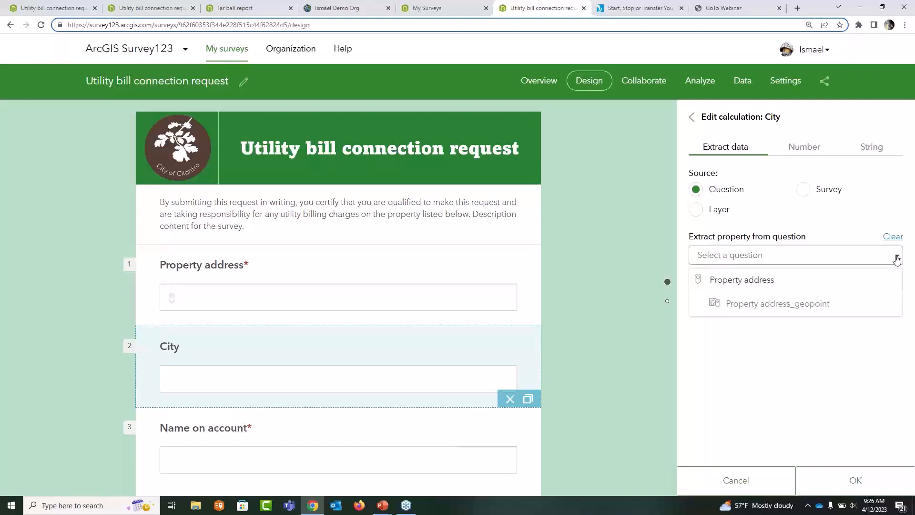
{"action": "left_click", "coordinate": [746, 282]}
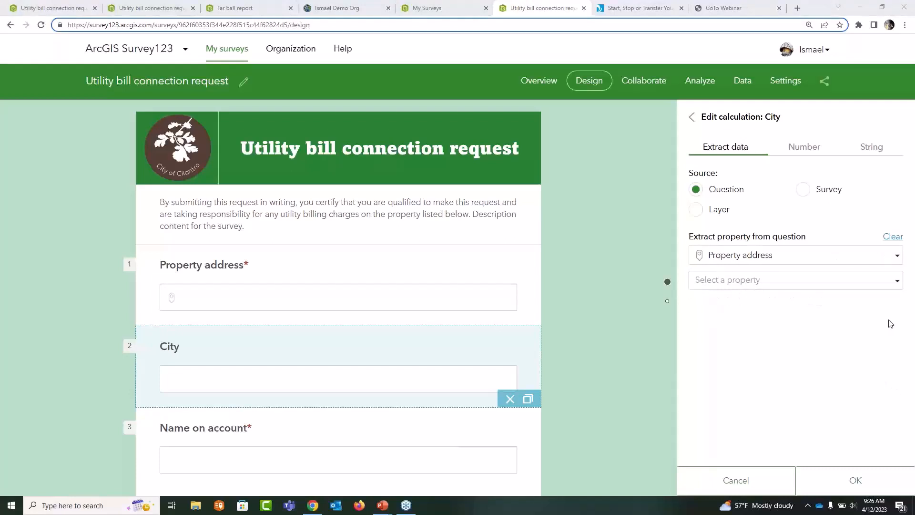
{"action": "left_click", "coordinate": [895, 282]}
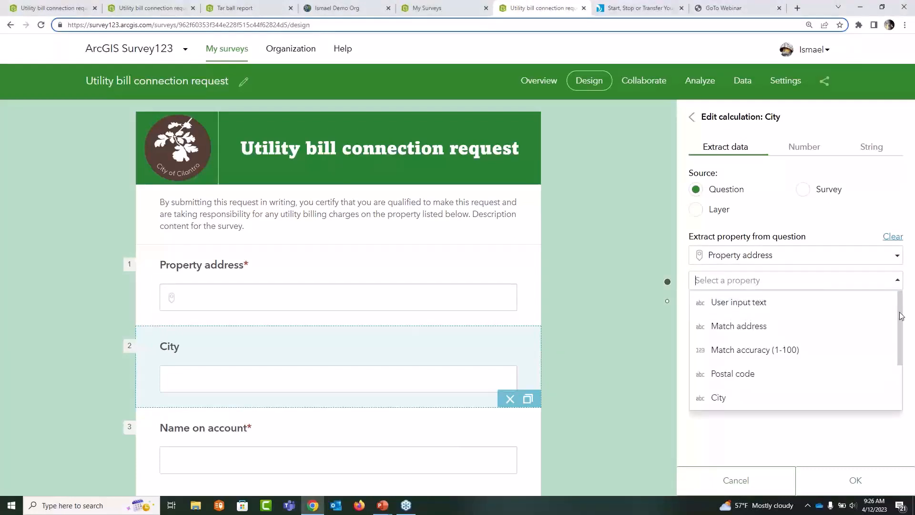
{"action": "scroll", "coordinate": [901, 316], "scroll_direction": "down", "scroll_amount": 1}
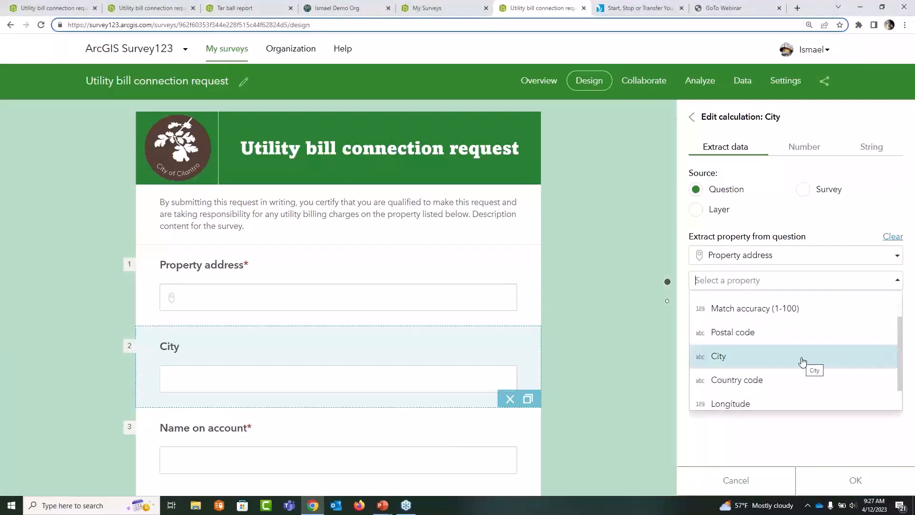
{"action": "scroll", "coordinate": [812, 367], "scroll_direction": "down", "scroll_amount": 1}
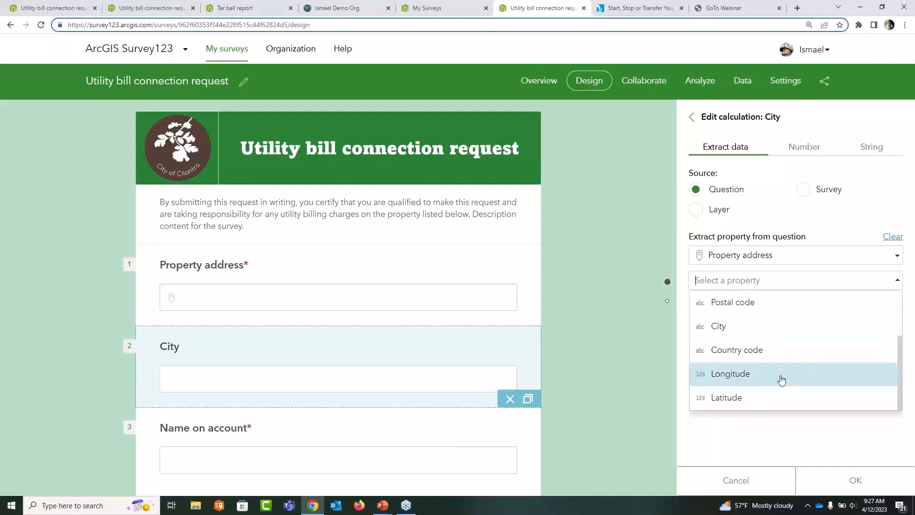
{"action": "scroll", "coordinate": [768, 351], "scroll_direction": "up", "scroll_amount": 1}
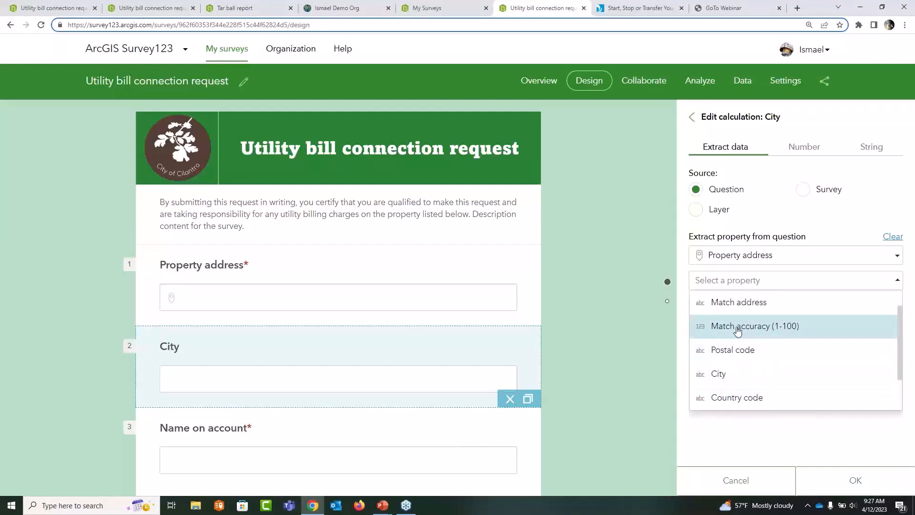
{"action": "left_click", "coordinate": [753, 379]}
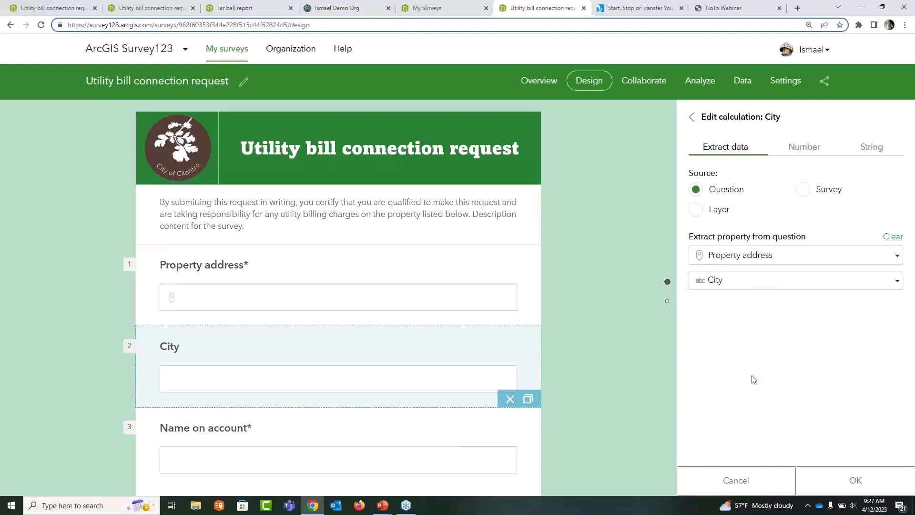
{"action": "left_click", "coordinate": [810, 483]}
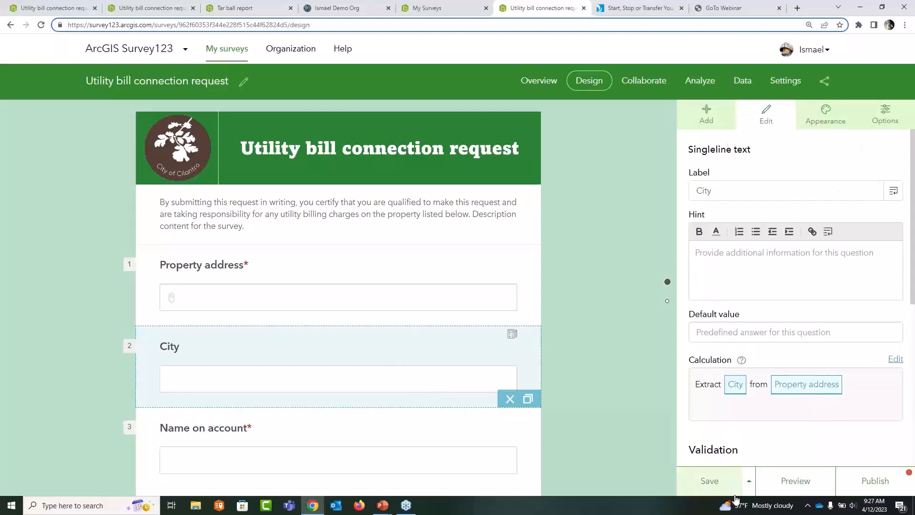
Step: Preview the survey, pick a sample property address to test the City calculation, and close the preview
{"action": "left_click", "coordinate": [791, 484]}
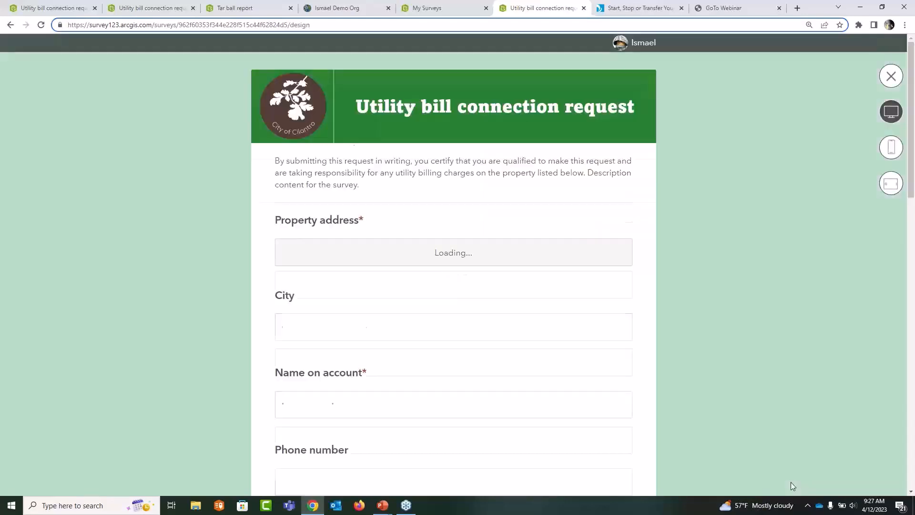
{"action": "left_click", "coordinate": [467, 258]}
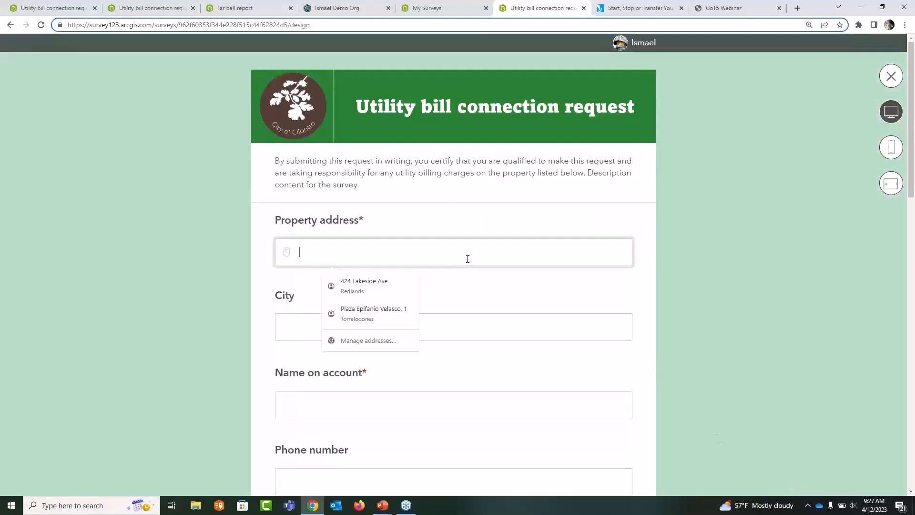
{"action": "type", "text": "400"}
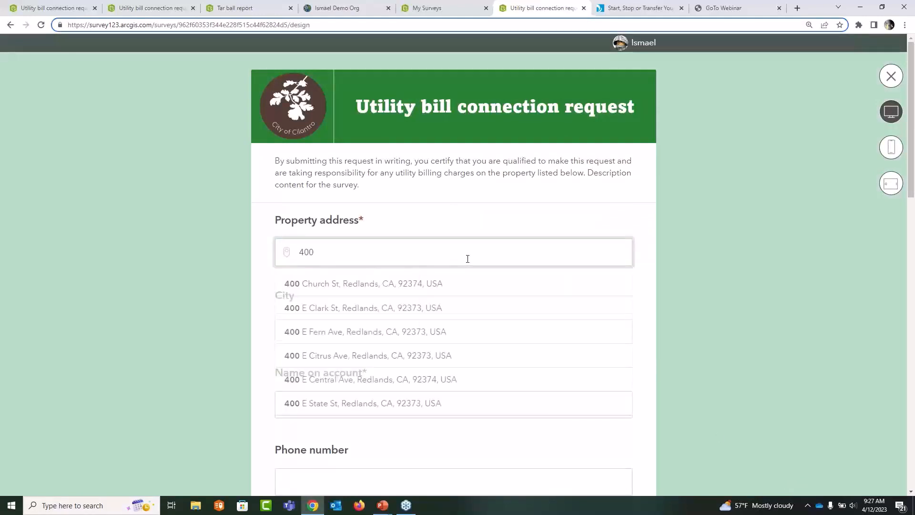
{"action": "left_click", "coordinate": [457, 287]}
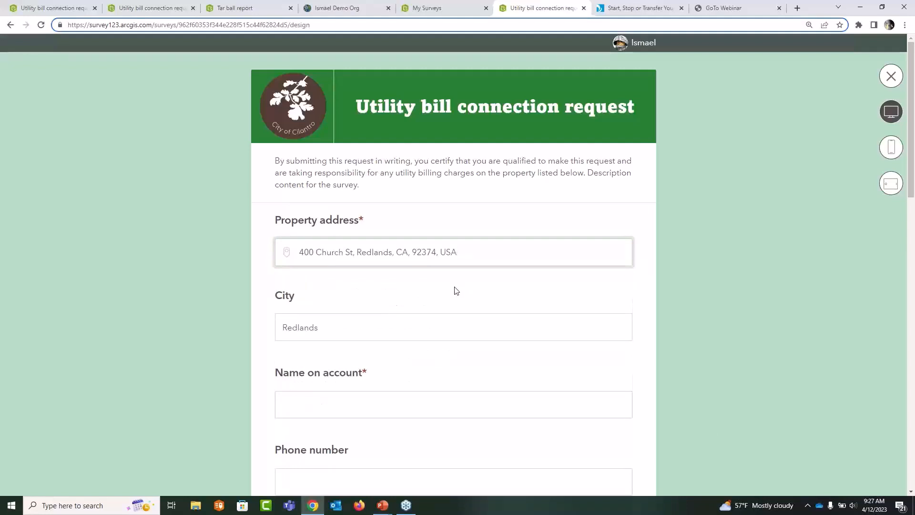
{"action": "left_click_drag", "start_coordinate": [333, 329], "coordinate": [273, 334]}
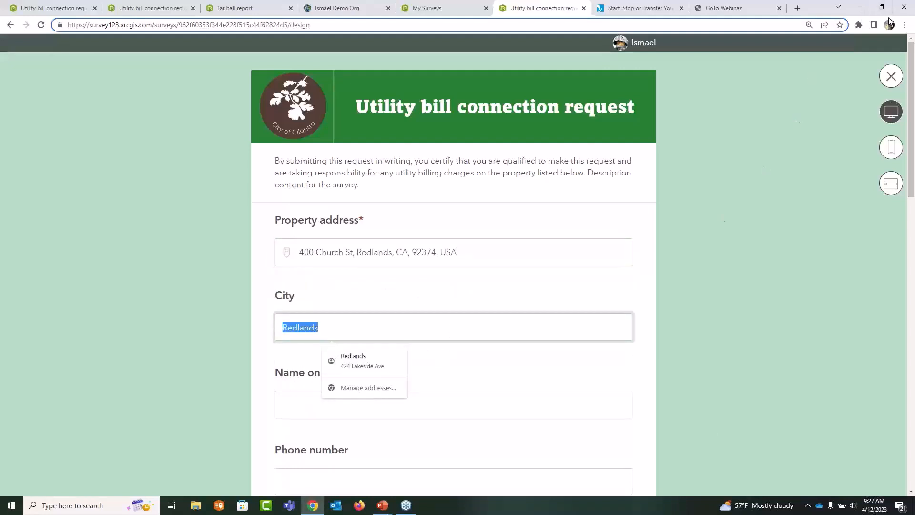
{"action": "left_click", "coordinate": [857, 73]}
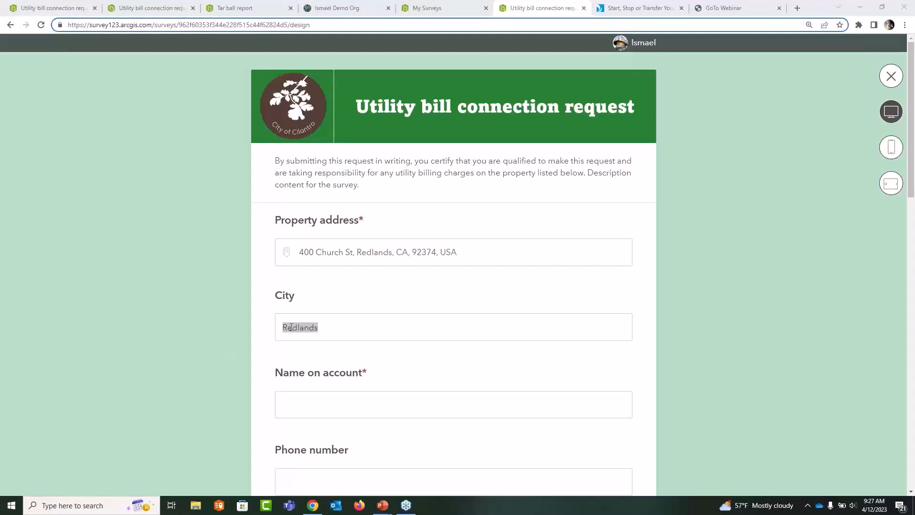
{"action": "left_click", "coordinate": [891, 76]}
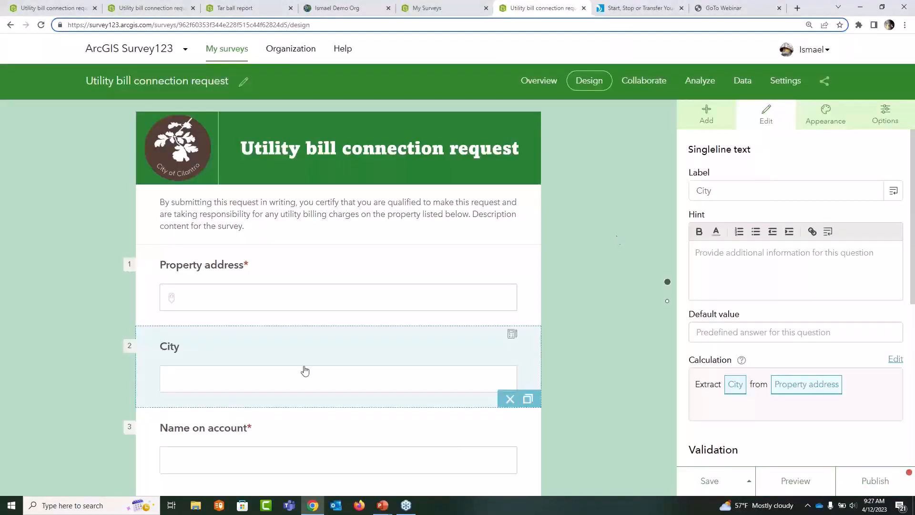
Step: Hide the City question from the survey and move the Phone number question above Name on account
{"action": "scroll", "coordinate": [754, 372], "scroll_direction": "down", "scroll_amount": 6}
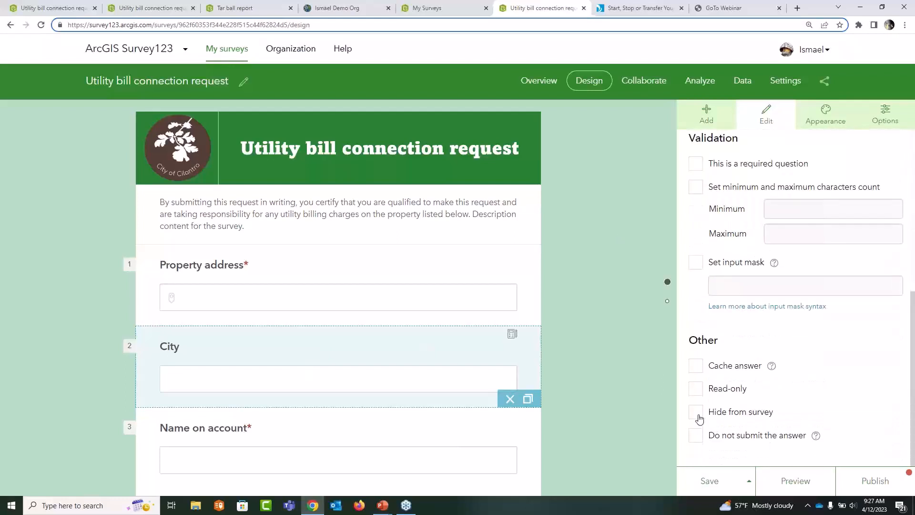
{"action": "left_click", "coordinate": [698, 415]}
{"action": "scroll", "coordinate": [572, 326], "scroll_direction": "down", "scroll_amount": 2}
{"action": "scroll", "coordinate": [573, 326], "scroll_direction": "down", "scroll_amount": 2}
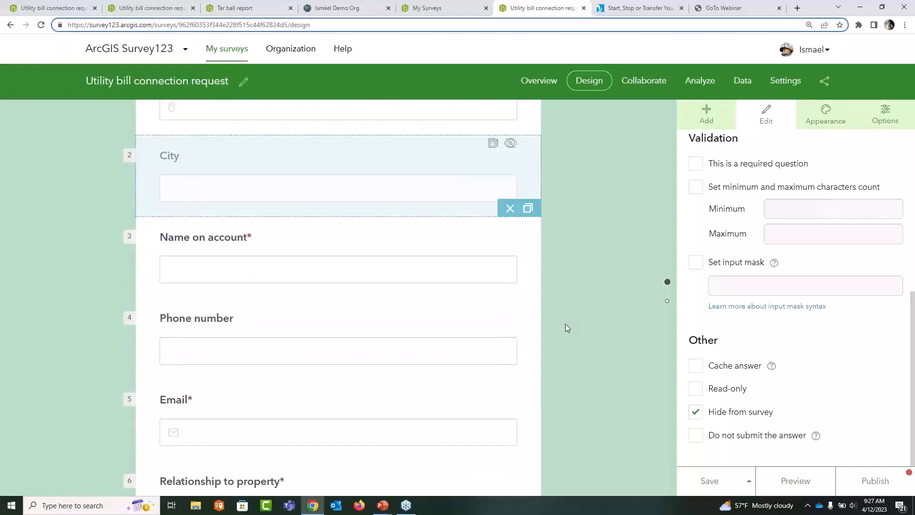
{"action": "left_click_drag", "start_coordinate": [309, 327], "coordinate": [223, 250]}
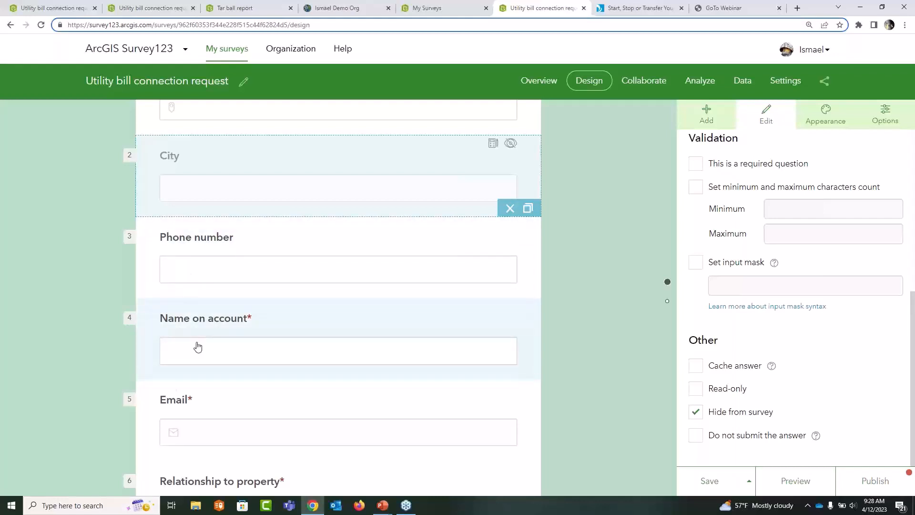
{"action": "left_click", "coordinate": [227, 256]}
Step: Start a calculation for Name on account with Layer as its source and search own content for "customer"
{"action": "left_click", "coordinate": [229, 322]}
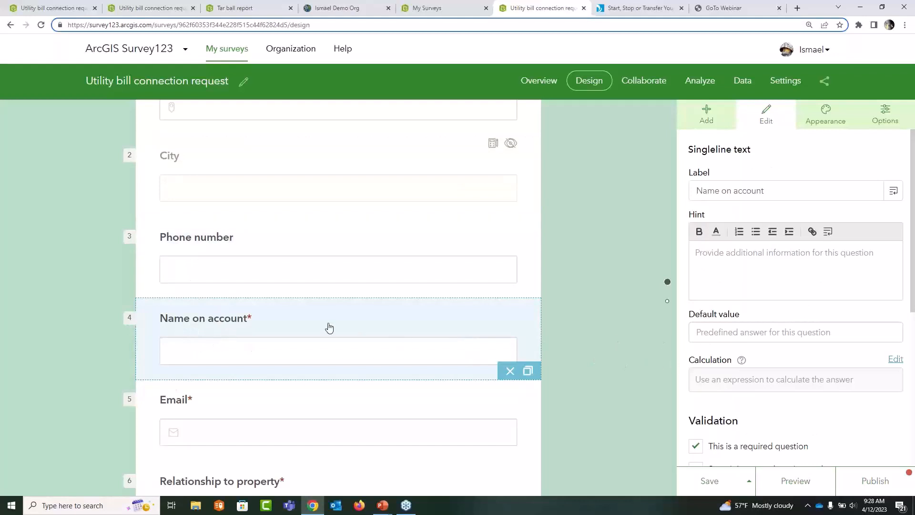
{"action": "double_click", "coordinate": [709, 360]}
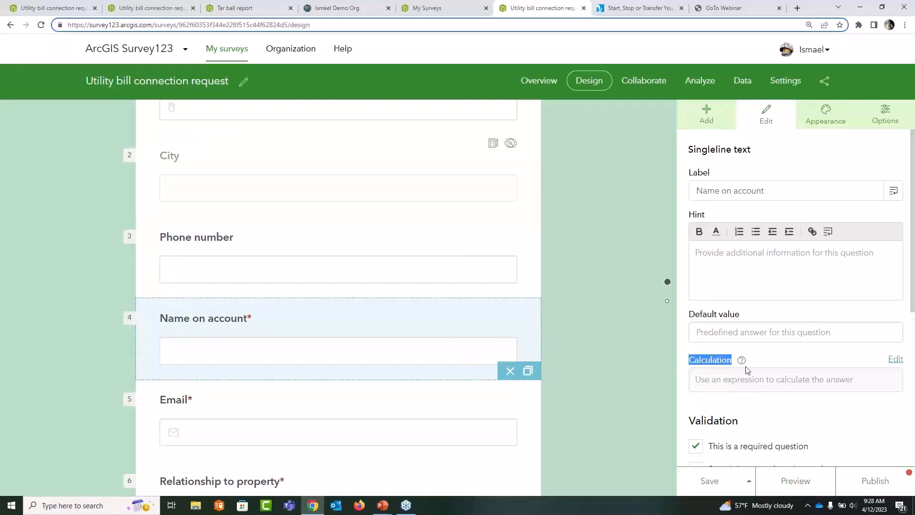
{"action": "left_click", "coordinate": [894, 360]}
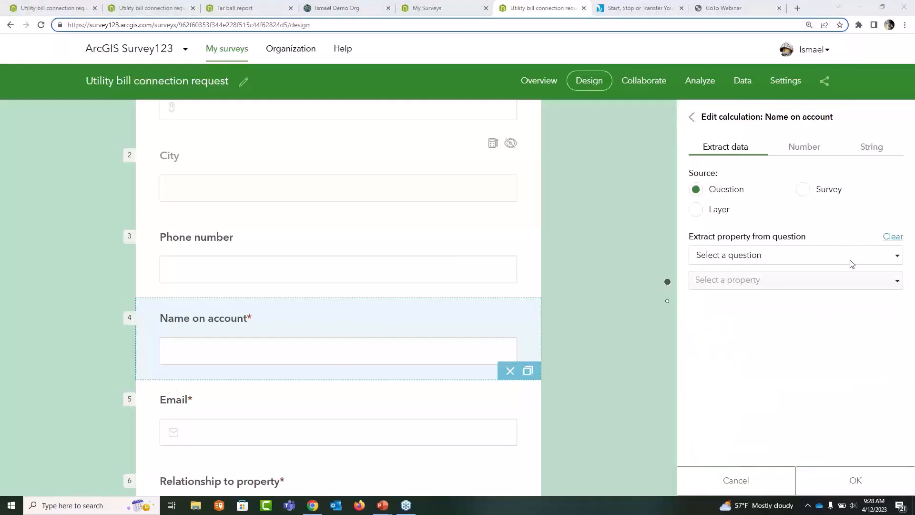
{"action": "left_click", "coordinate": [697, 210]}
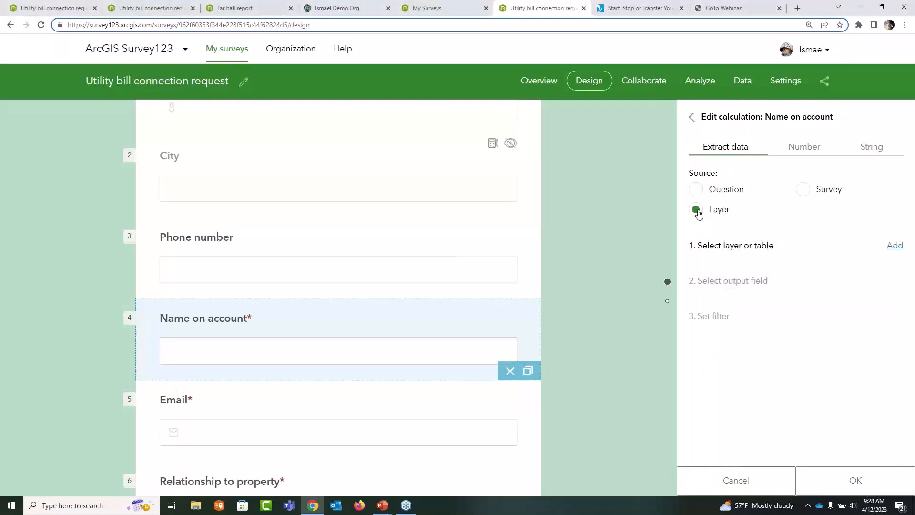
{"action": "left_click", "coordinate": [890, 253]}
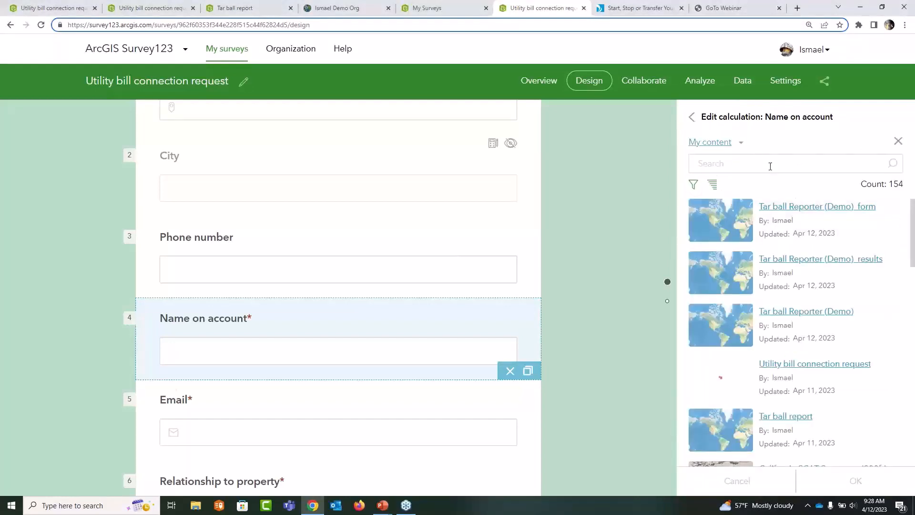
{"action": "type", "text": "customer"}
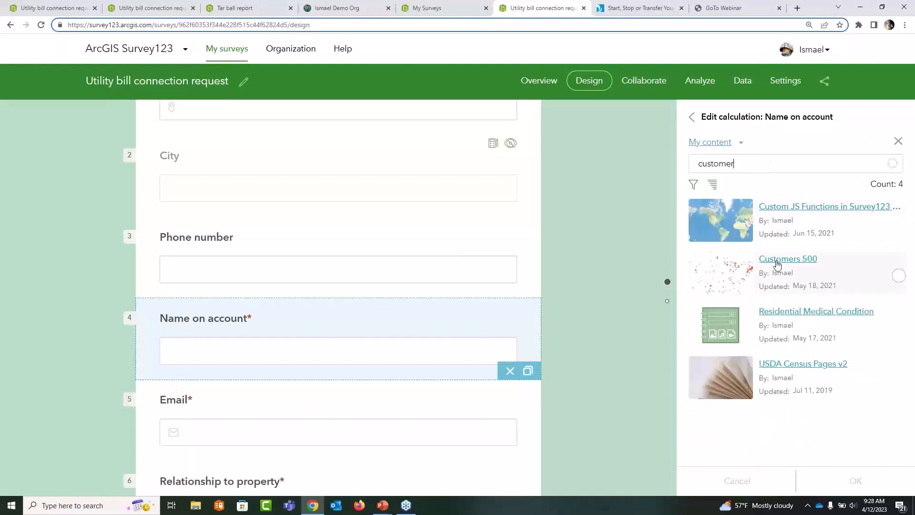
Step: Examine the data table of the Customers 500 layer, select one customer's phone number, and return to the survey design
{"action": "left_click", "coordinate": [777, 261]}
{"action": "left_click", "coordinate": [484, 280]}
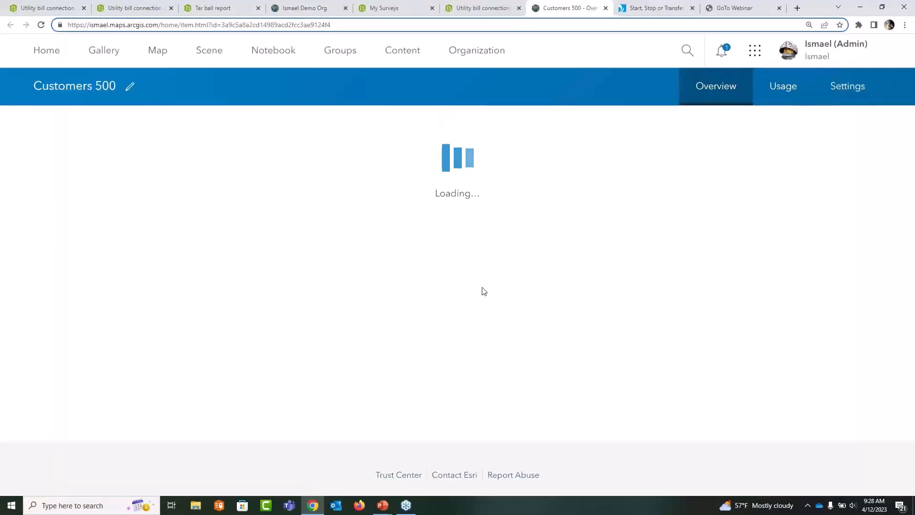
{"action": "left_click", "coordinate": [639, 86]}
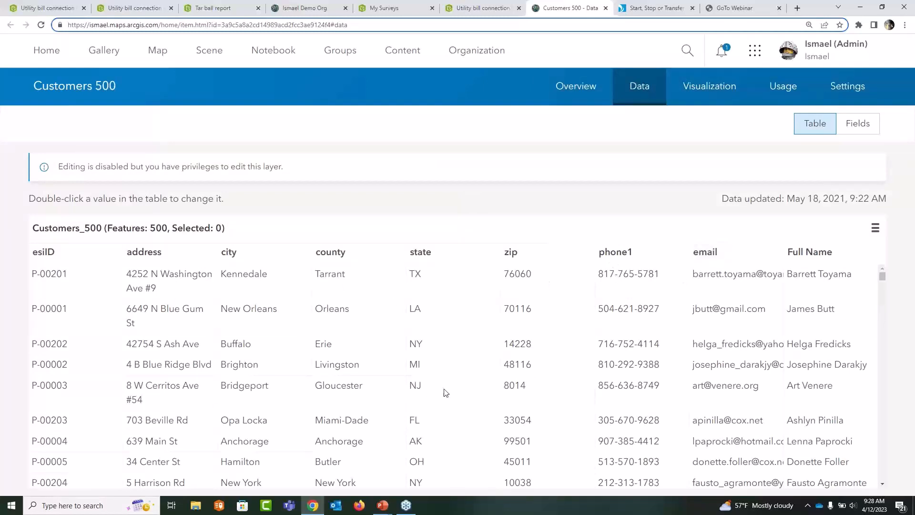
{"action": "double_click", "coordinate": [623, 377]}
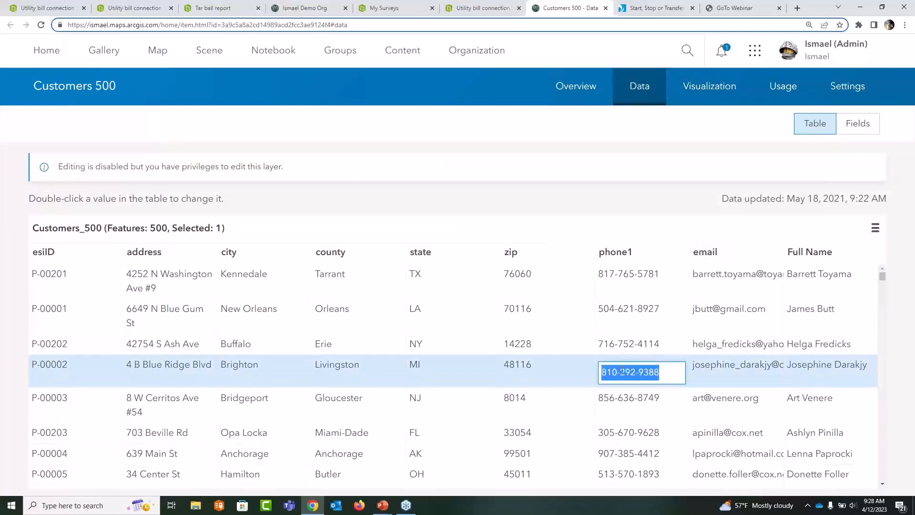
{"action": "right_click", "coordinate": [622, 376]}
{"action": "key", "text": "Escape"}
{"action": "left_click", "coordinate": [463, 9]}
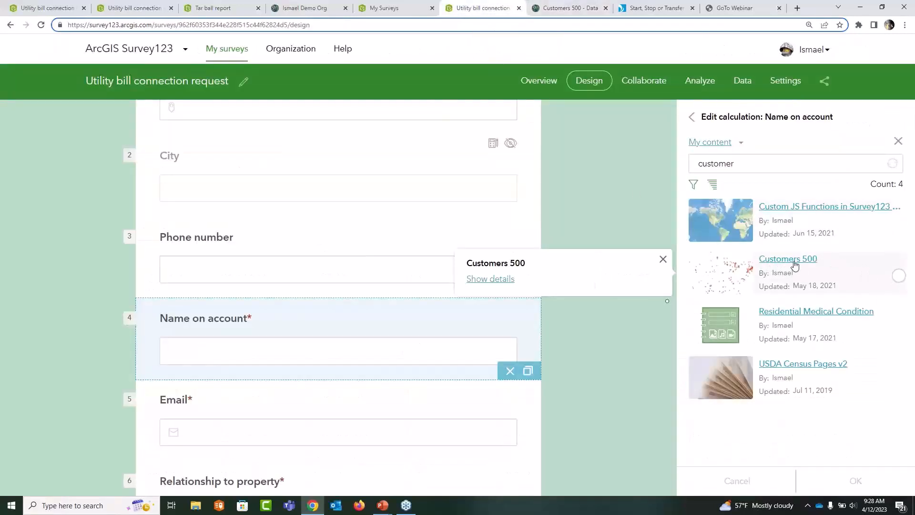
Step: Use the Customers 500 layer as the calculation's source and set the output field to Full Name
{"action": "left_click", "coordinate": [898, 278]}
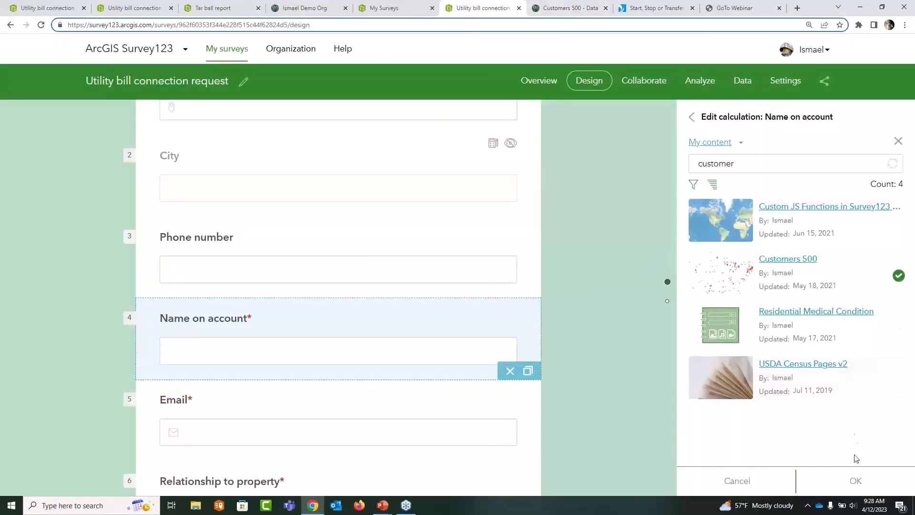
{"action": "left_click", "coordinate": [837, 483]}
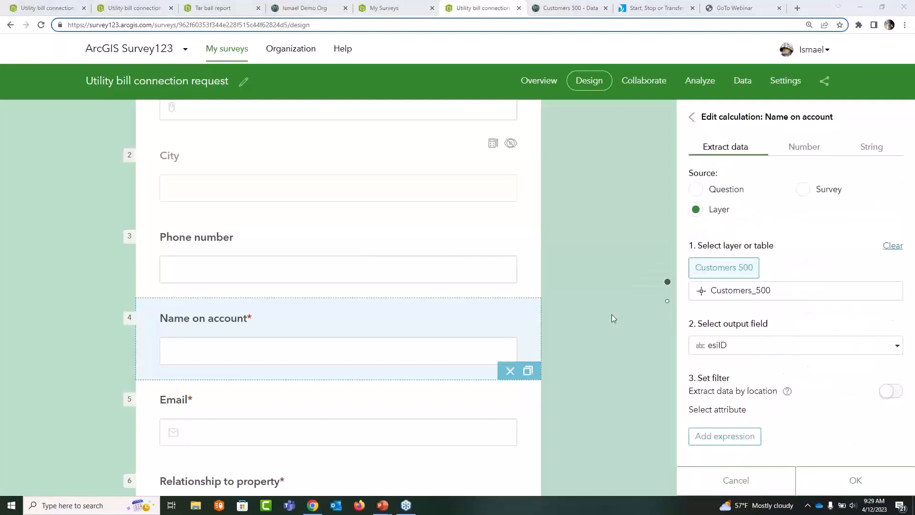
{"action": "scroll", "coordinate": [818, 320], "scroll_direction": "down", "scroll_amount": 1}
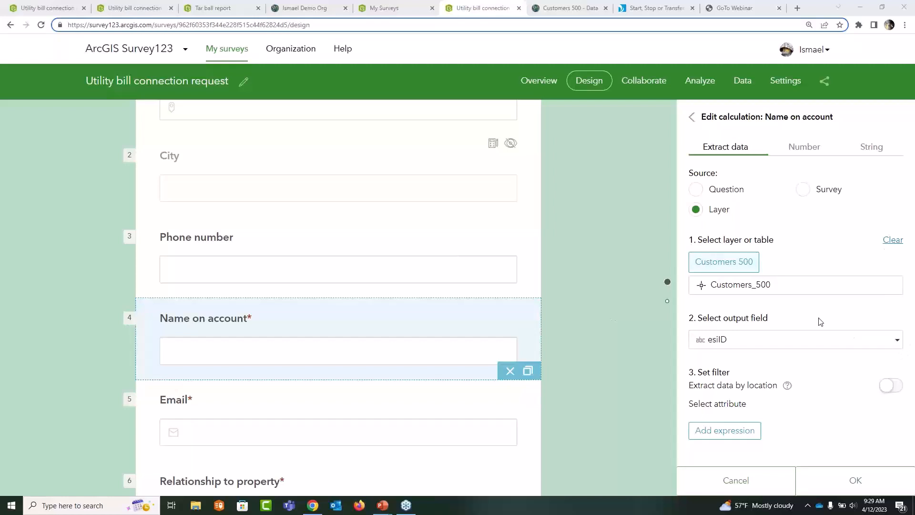
{"action": "left_click", "coordinate": [895, 347]}
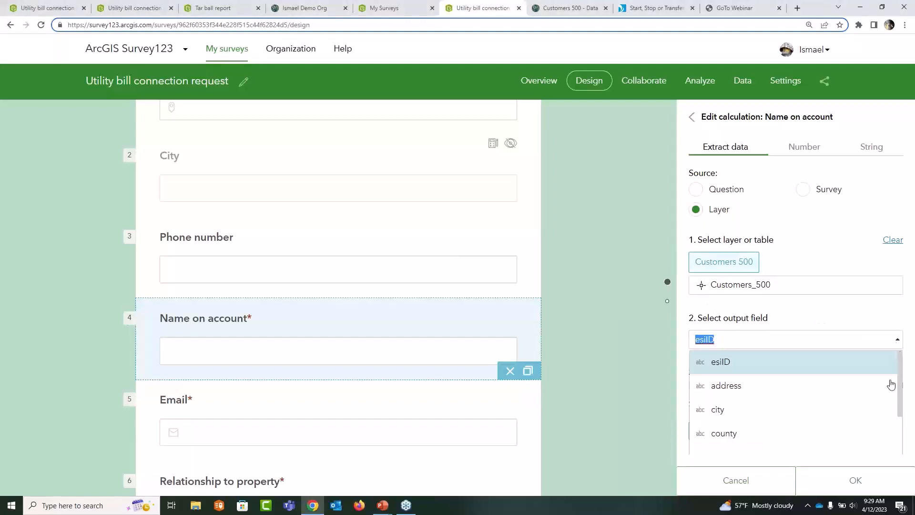
{"action": "scroll", "coordinate": [885, 405], "scroll_direction": "down", "scroll_amount": 2}
{"action": "scroll", "coordinate": [863, 439], "scroll_direction": "down", "scroll_amount": 2}
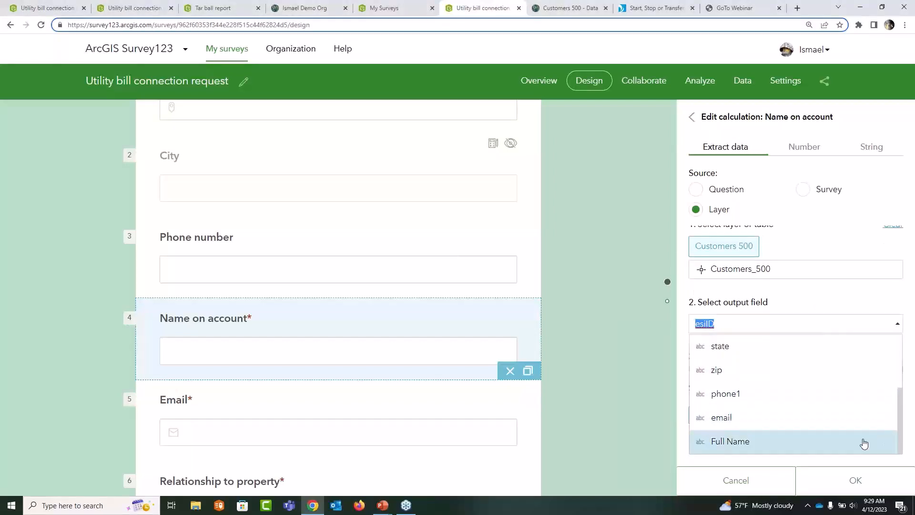
{"action": "left_click", "coordinate": [863, 446]}
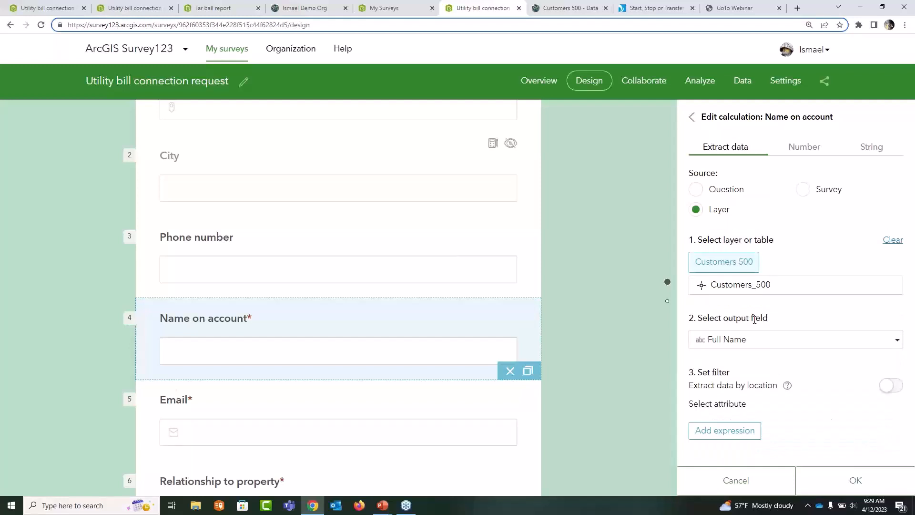
Step: Add a filter expression requiring phone1 to be the Phone number field, and confirm the Name on account calculation
{"action": "left_click", "coordinate": [738, 438]}
{"action": "scroll", "coordinate": [799, 405], "scroll_direction": "down", "scroll_amount": 2}
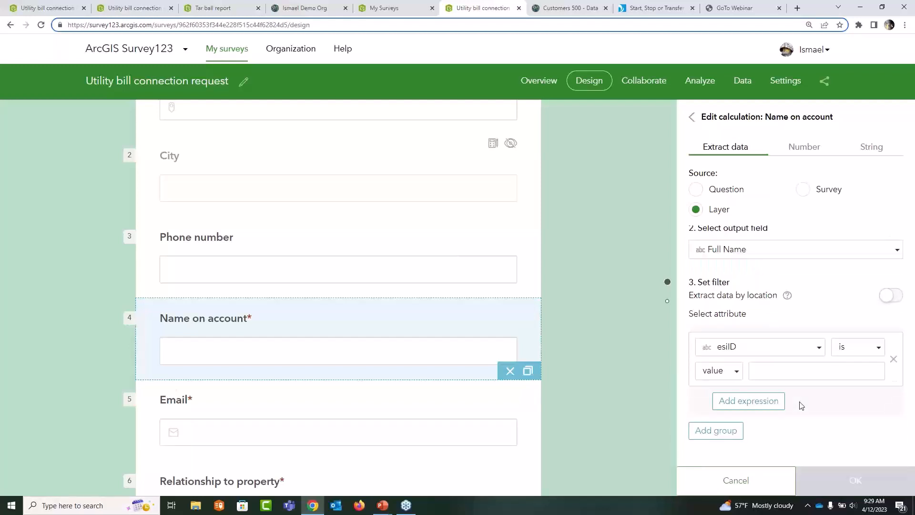
{"action": "left_click", "coordinate": [818, 350]}
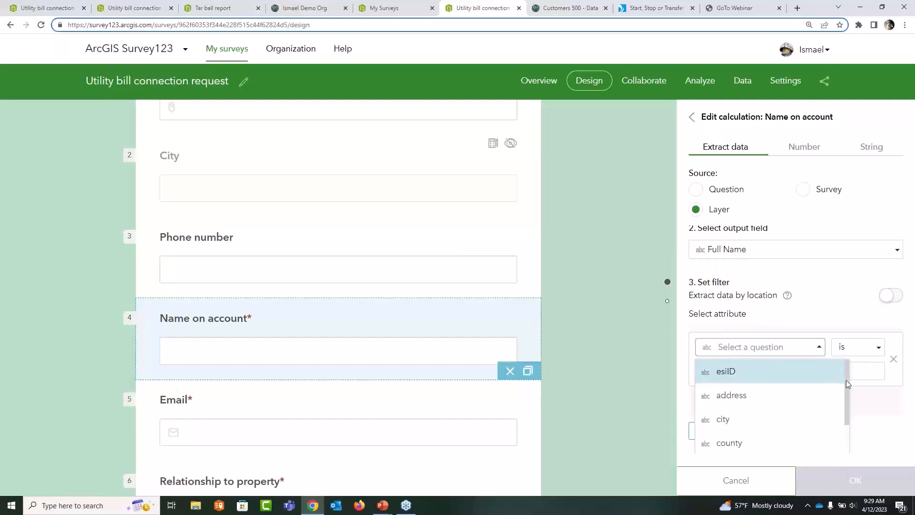
{"action": "left_click_drag", "start_coordinate": [846, 380], "coordinate": [850, 454]}
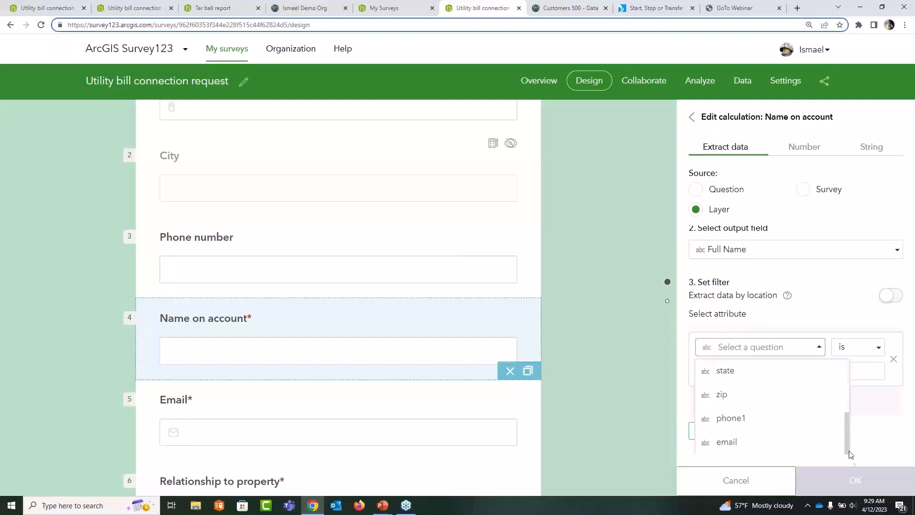
{"action": "left_click", "coordinate": [733, 420]}
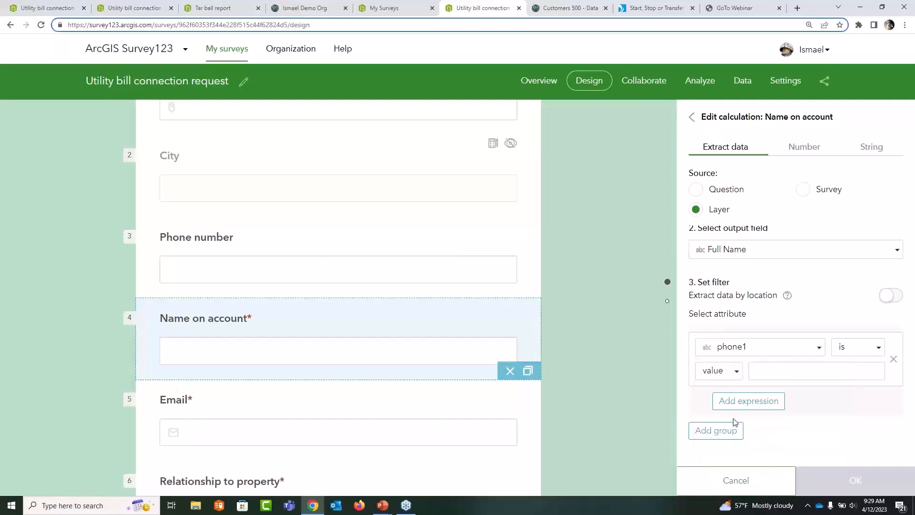
{"action": "left_click", "coordinate": [744, 376]}
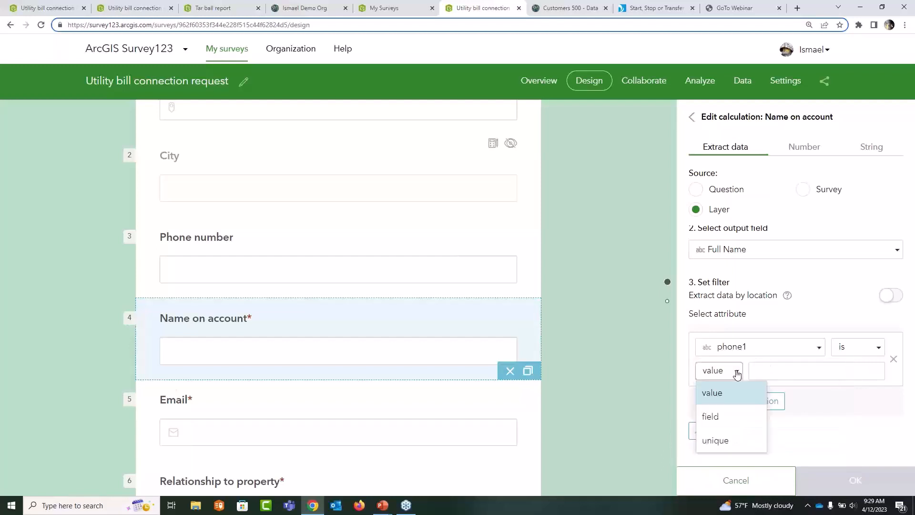
{"action": "left_click", "coordinate": [717, 422]}
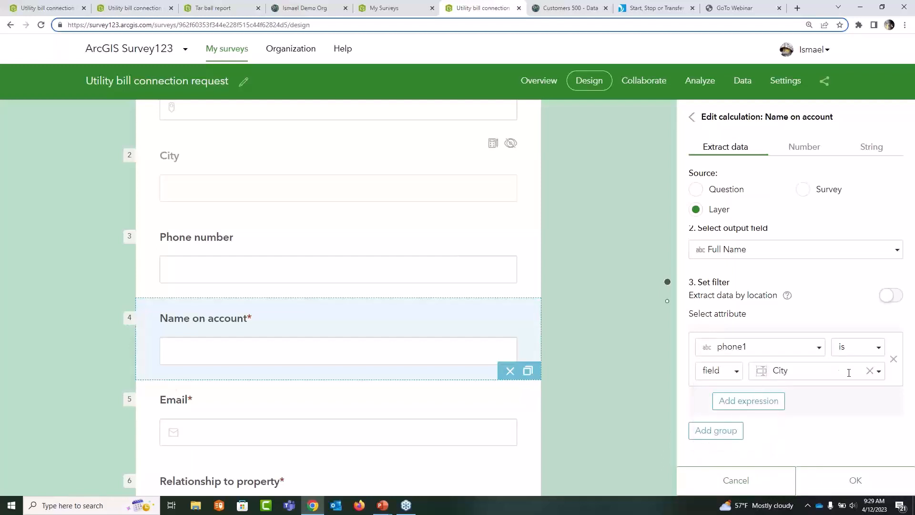
{"action": "left_click", "coordinate": [878, 376]}
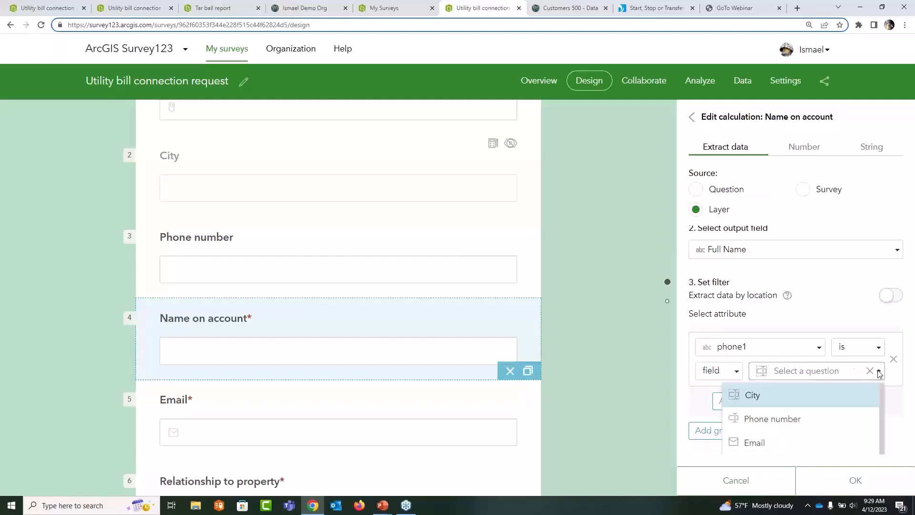
{"action": "left_click", "coordinate": [798, 422]}
{"action": "left_click", "coordinate": [853, 480]}
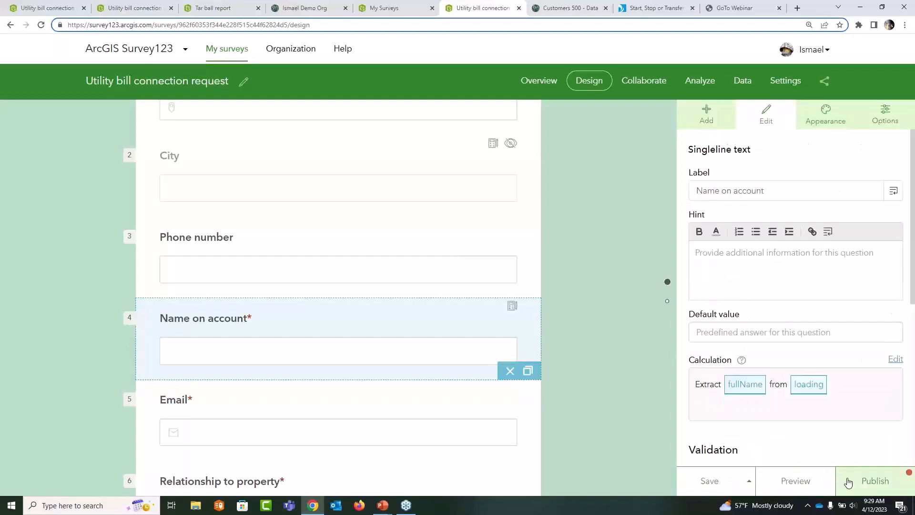
Step: Preview the survey and paste the copied phone number into Phone number to test the Name on account calculation
{"action": "left_click", "coordinate": [797, 481]}
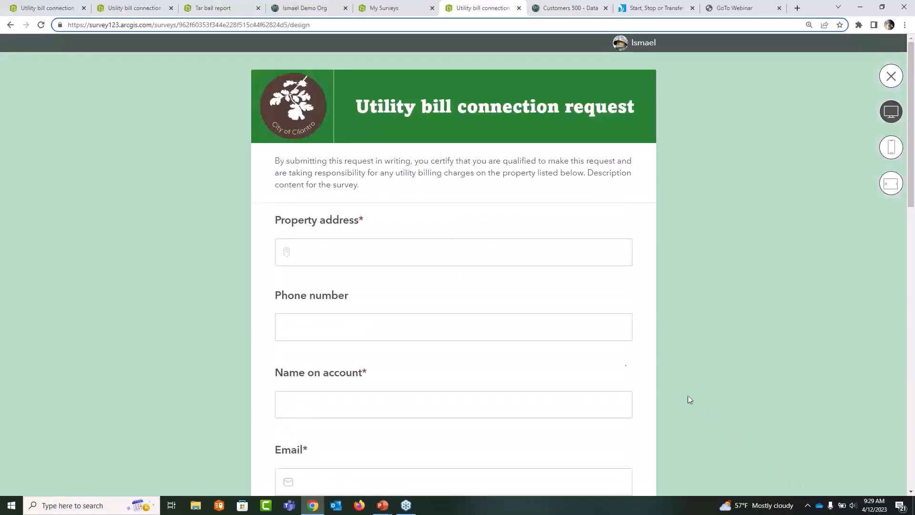
{"action": "scroll", "coordinate": [359, 332], "scroll_direction": "down", "scroll_amount": 1}
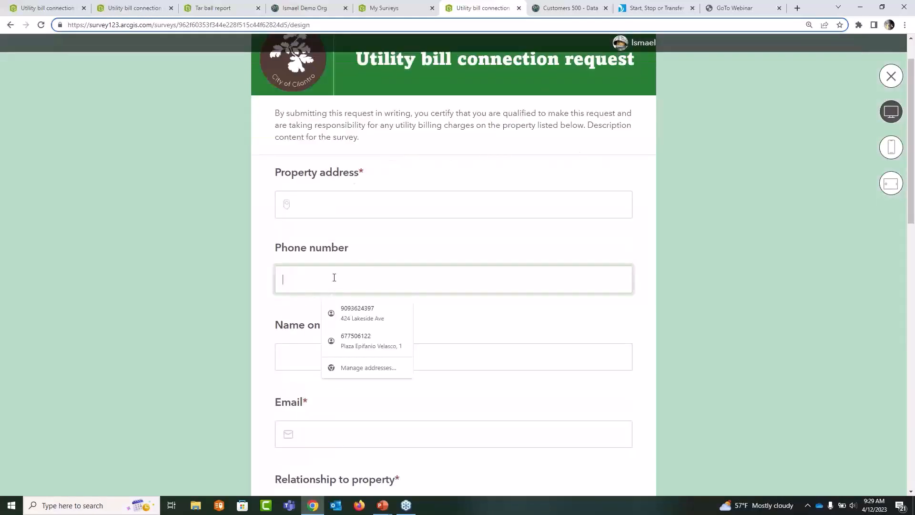
{"action": "key", "text": "ctrl+v"}
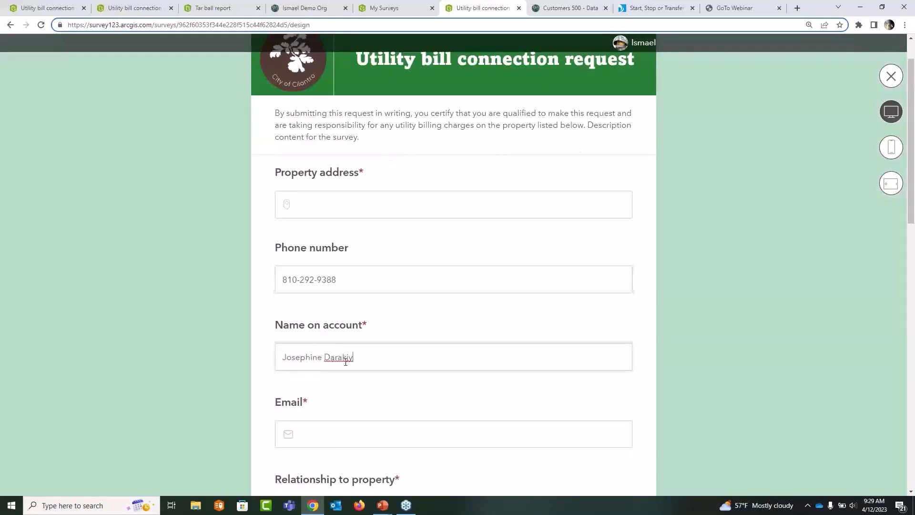
{"action": "triple_click", "coordinate": [345, 357]}
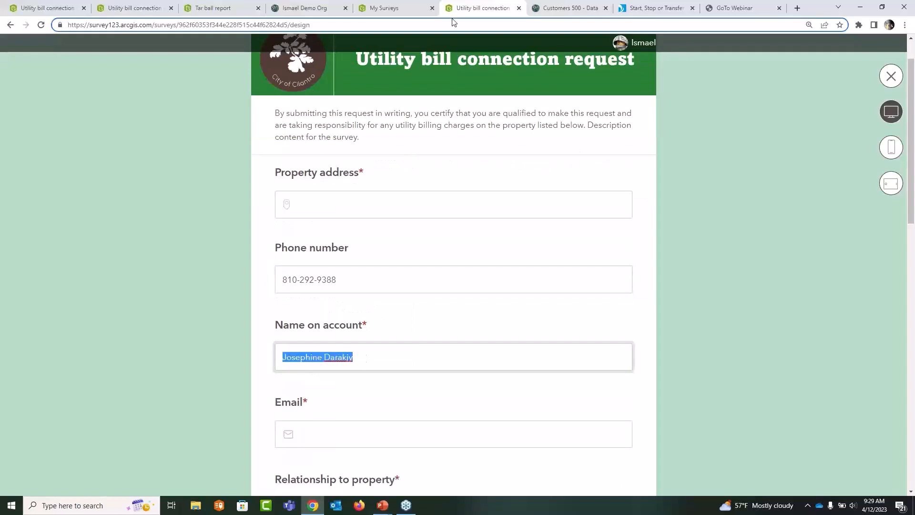
Step: Copy another customer's phone number from the Customers 500 table, test it in the previewed Phone number question, and close the preview
{"action": "left_click", "coordinate": [565, 9]}
{"action": "left_click", "coordinate": [637, 466]}
{"action": "double_click", "coordinate": [638, 466]}
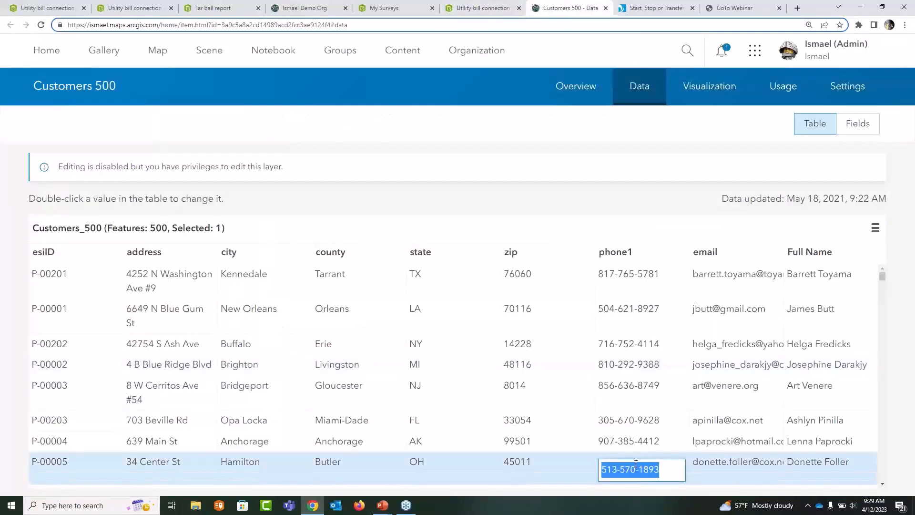
{"action": "right_click", "coordinate": [636, 467]}
{"action": "left_click", "coordinate": [658, 345]}
{"action": "left_click", "coordinate": [480, 11]}
{"action": "left_click_drag", "start_coordinate": [346, 283], "coordinate": [251, 280]}
{"action": "key", "text": "ctrl+v"}
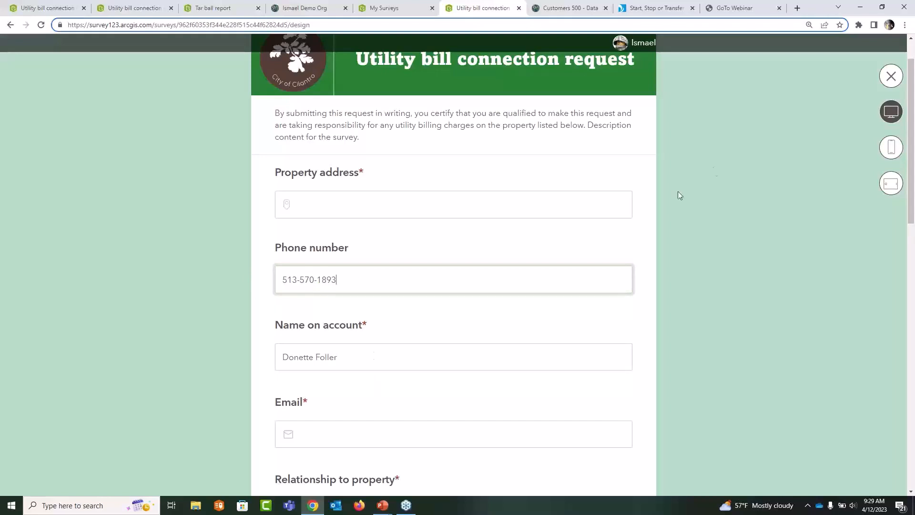
{"action": "left_click", "coordinate": [891, 76]}
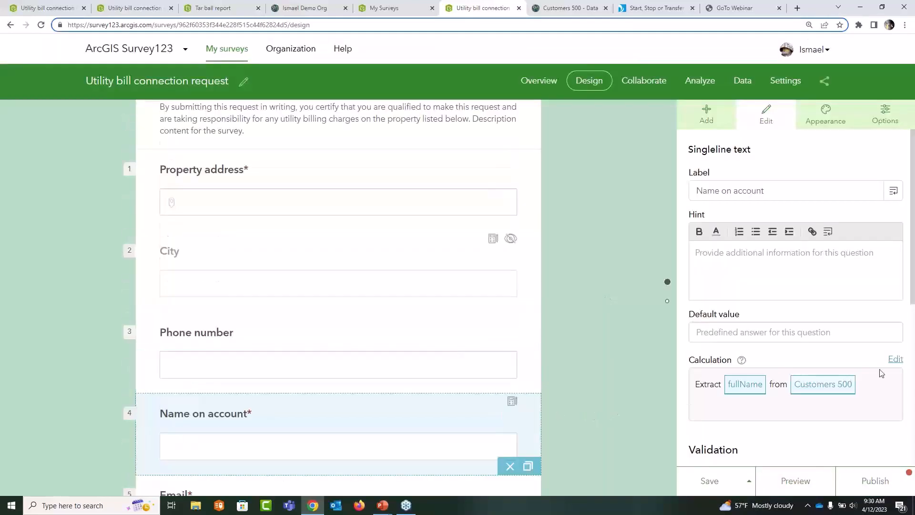
Step: Review the output field and filter of the Name on account calculation, and return to the question's settings
{"action": "left_click", "coordinate": [895, 359]}
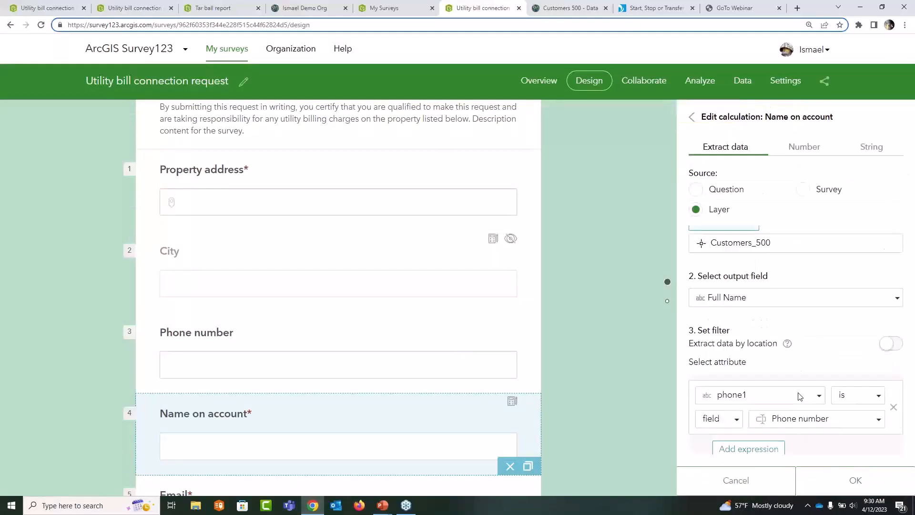
{"action": "scroll", "coordinate": [801, 397], "scroll_direction": "down", "scroll_amount": 1}
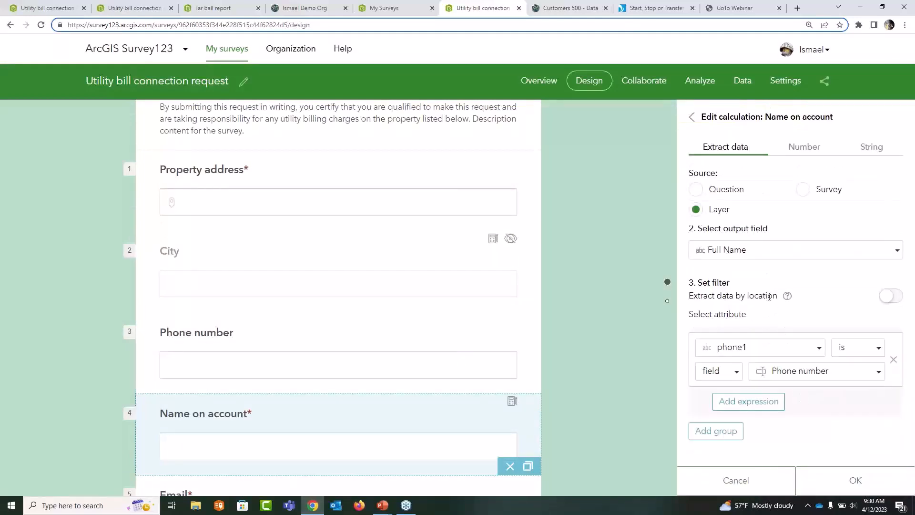
{"action": "left_click", "coordinate": [693, 117]}
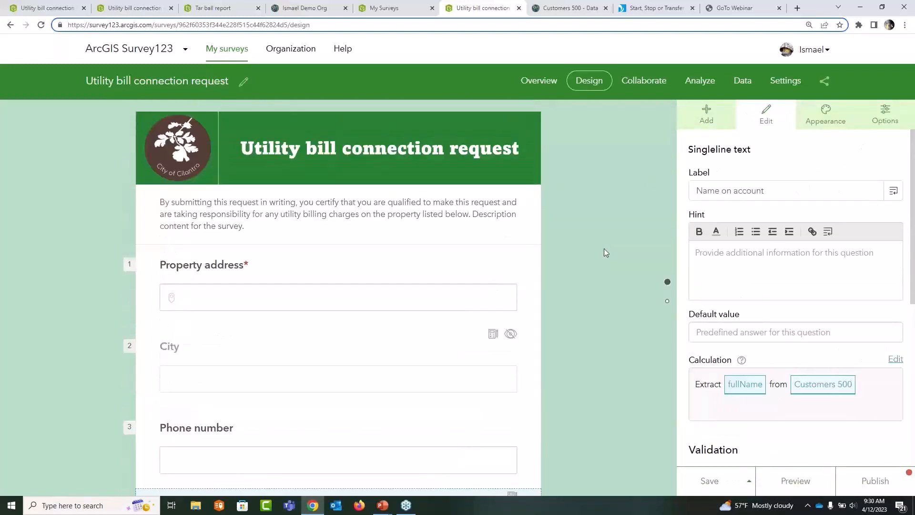
Step: Switch to the presentation, show the slide "Tip 2: Working with addresses", and return to the survey design in the browser
{"action": "key", "text": "alt+Tab"}
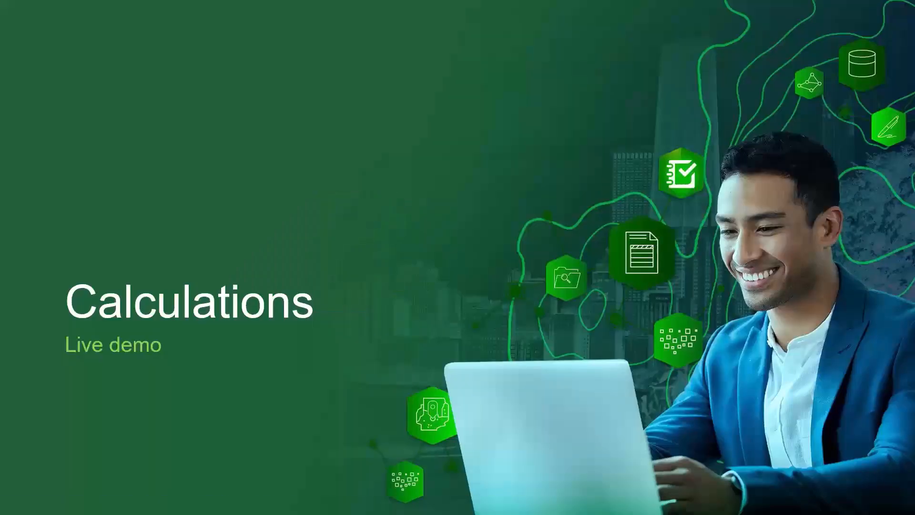
{"action": "key", "text": "Right"}
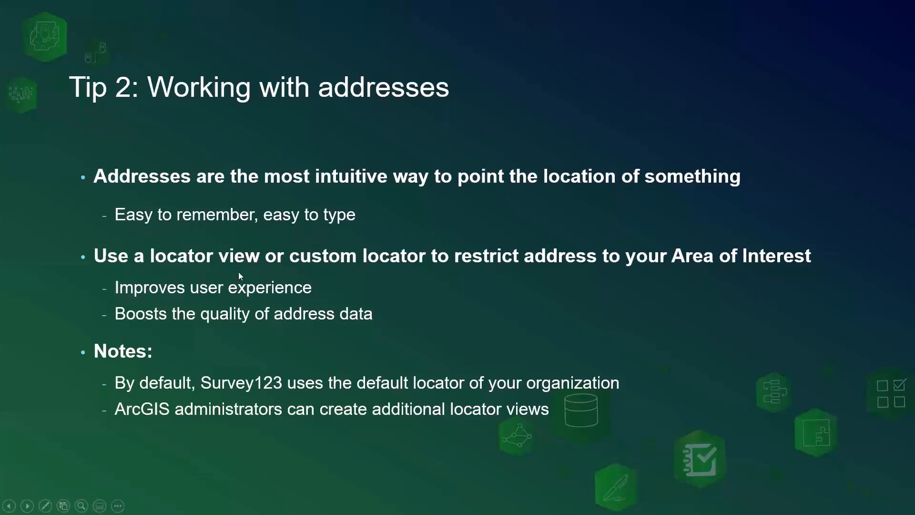
{"action": "key", "text": "alt+Tab"}
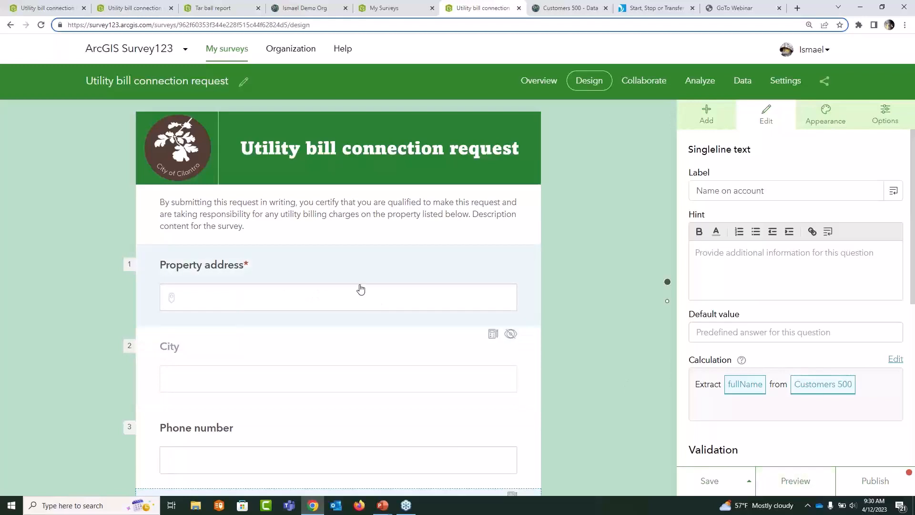
Step: Examine the Property address question and the Address question type among the Location elements, and reselect Property address
{"action": "left_click", "coordinate": [349, 273]}
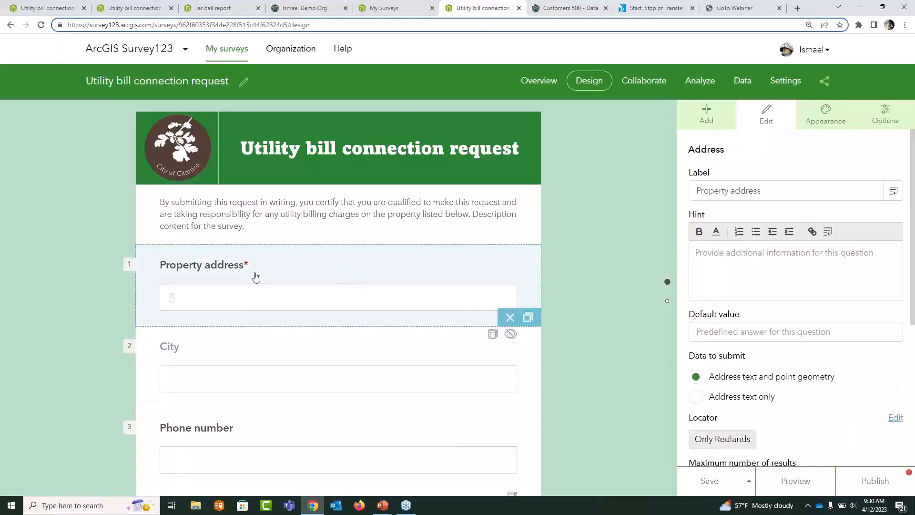
{"action": "left_click", "coordinate": [703, 123]}
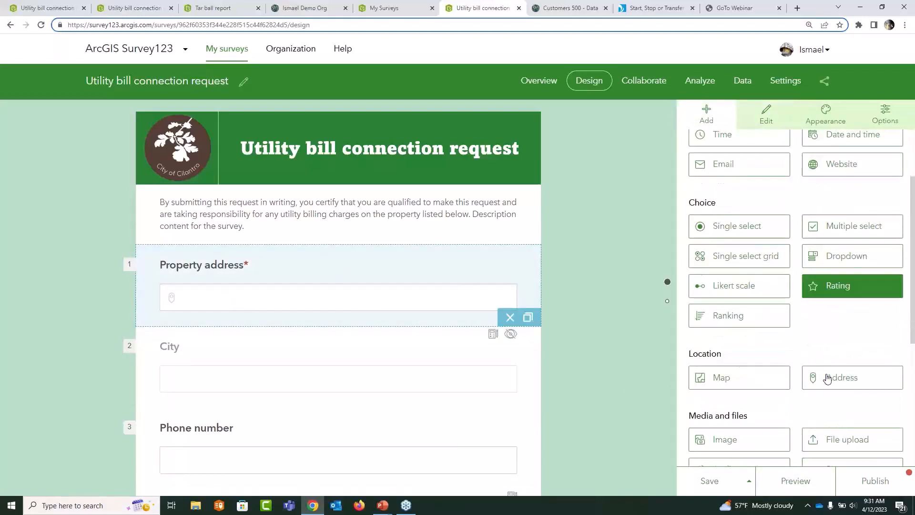
{"action": "scroll", "coordinate": [839, 379], "scroll_direction": "down", "scroll_amount": 2}
{"action": "left_click", "coordinate": [357, 281]}
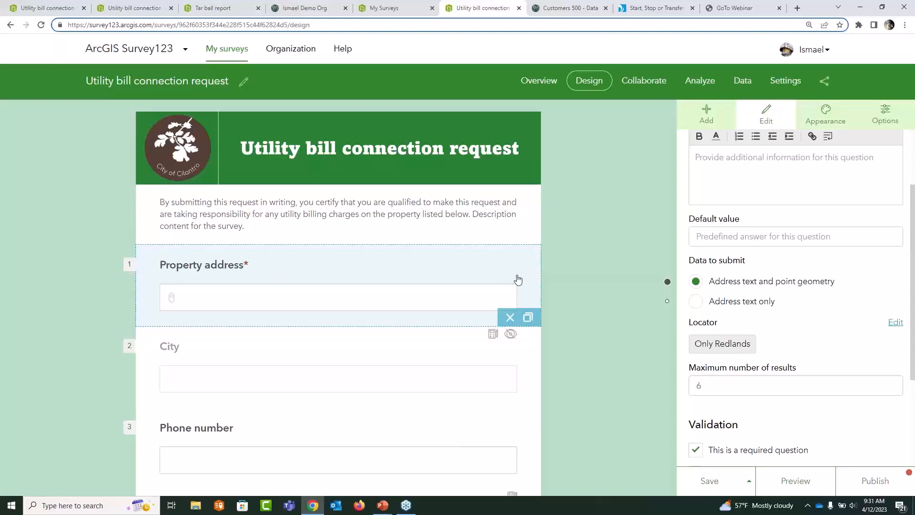
Step: Set the Property address locator to use all of the organization's locators
{"action": "left_click", "coordinate": [893, 323]}
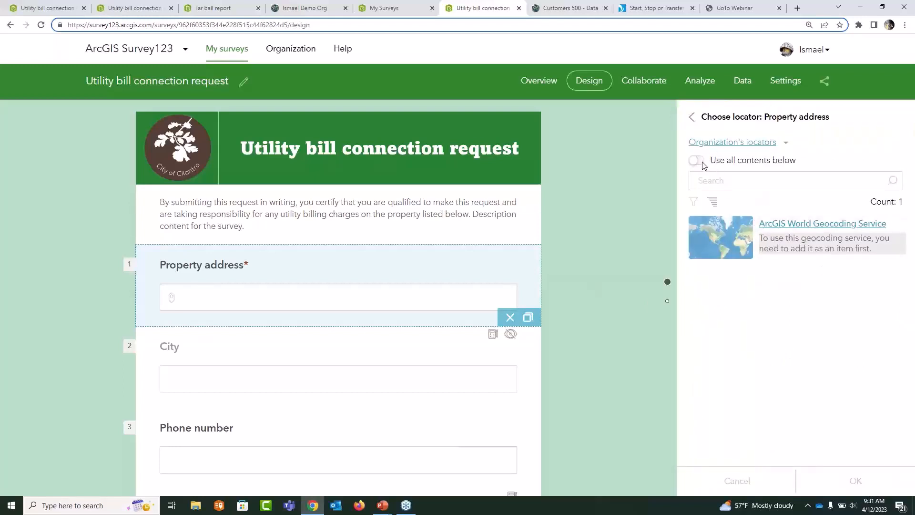
{"action": "left_click", "coordinate": [699, 161]}
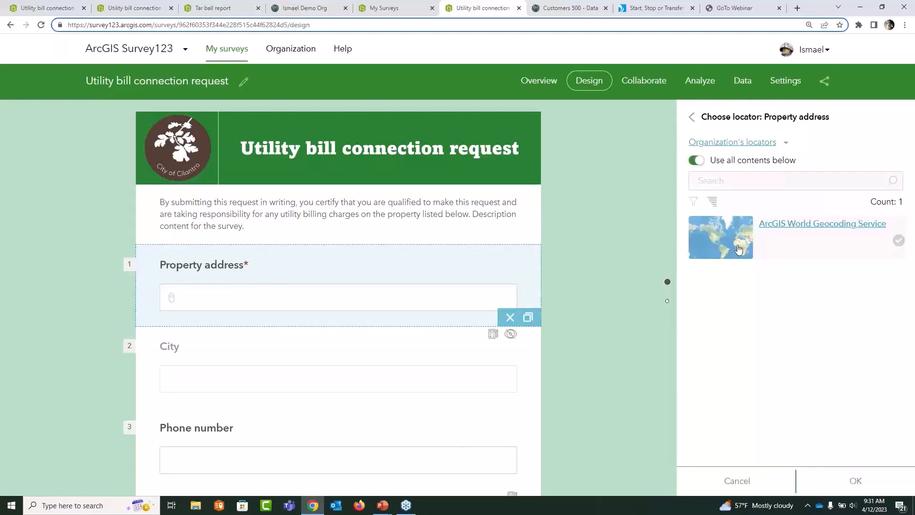
{"action": "left_click", "coordinate": [853, 482]}
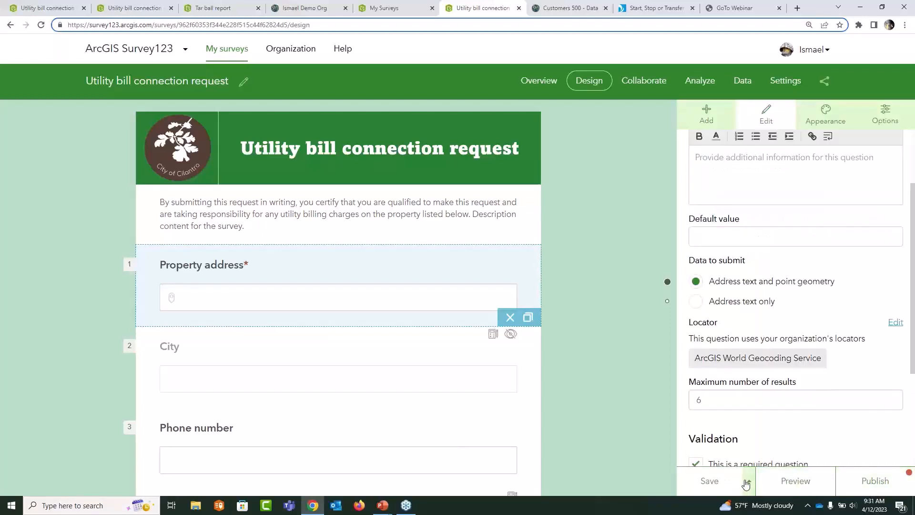
Step: Preview the survey, test the Property address question with a street address and its Redlands suggestion, and close the preview
{"action": "left_click", "coordinate": [798, 482]}
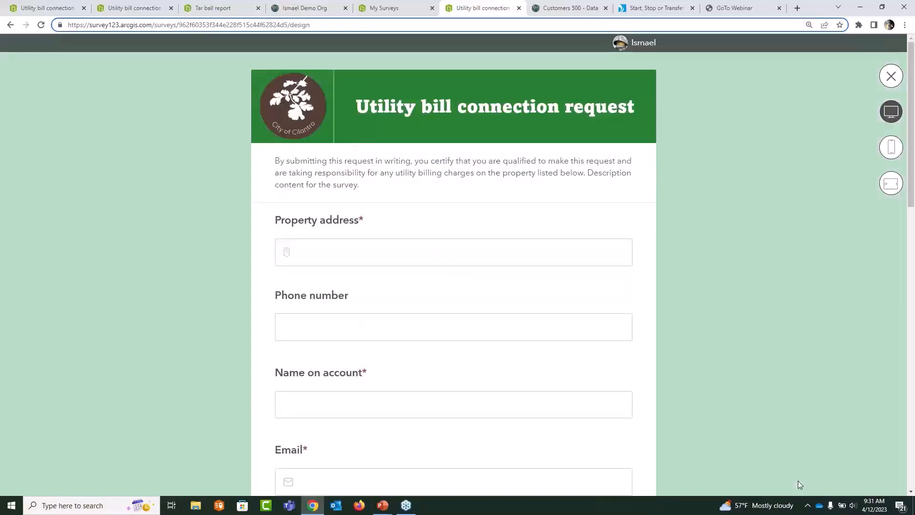
{"action": "left_click", "coordinate": [428, 252]}
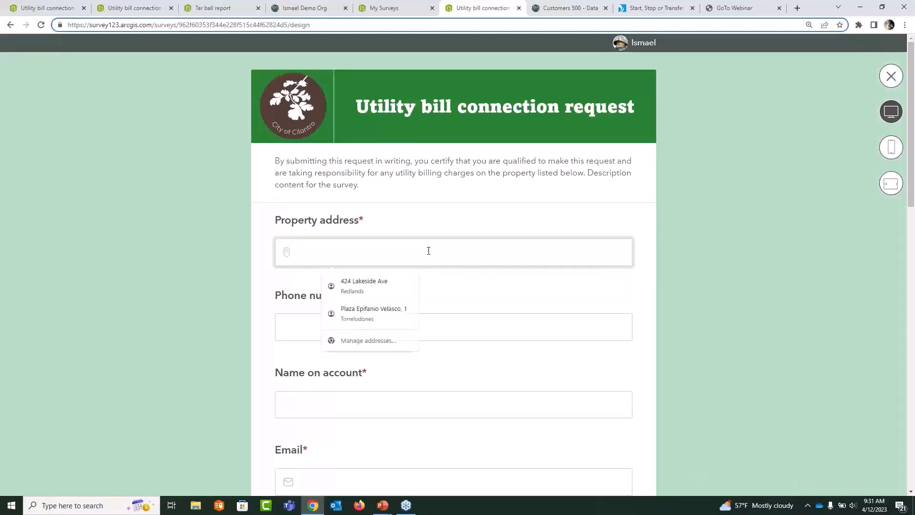
{"action": "type", "text": "34"}
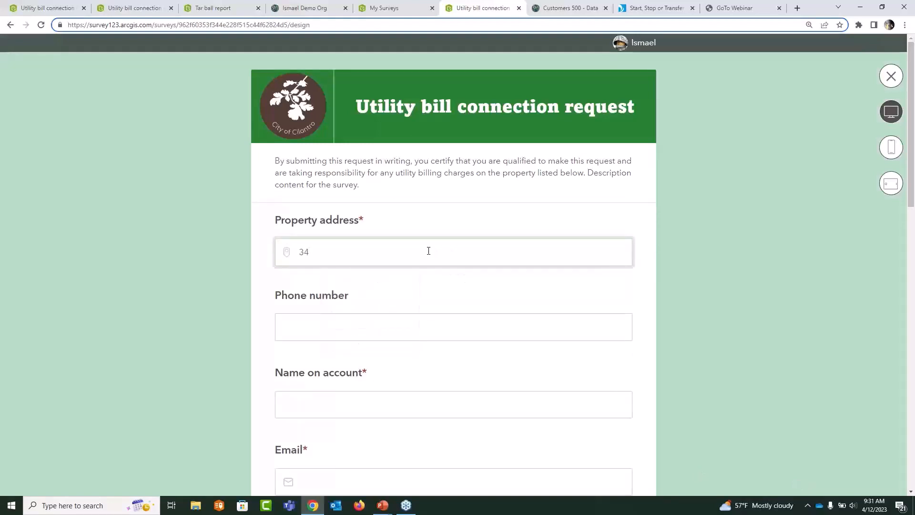
{"action": "type", "text": "0"}
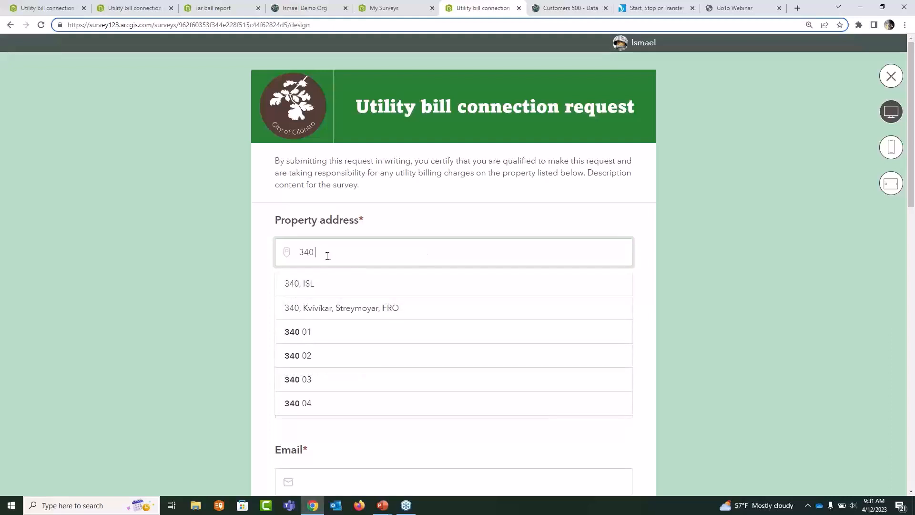
{"action": "type", "text": " new"}
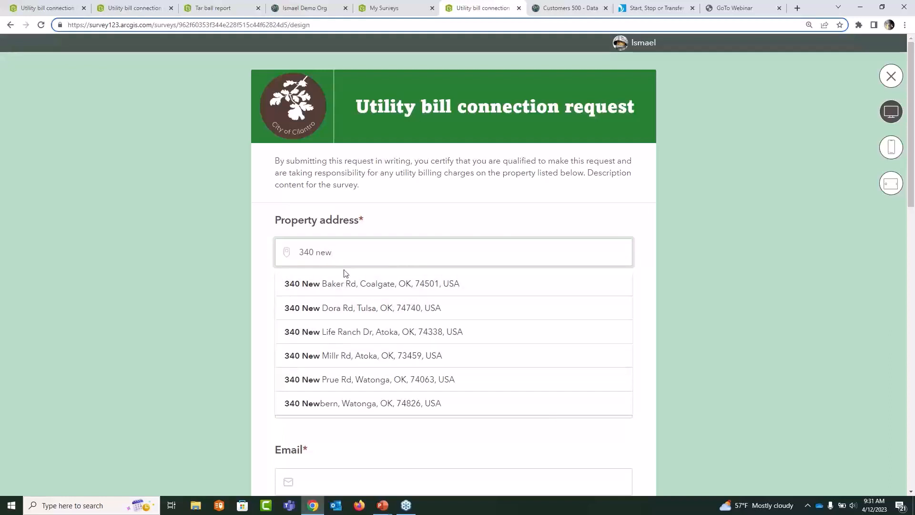
{"action": "type", "text": " york"}
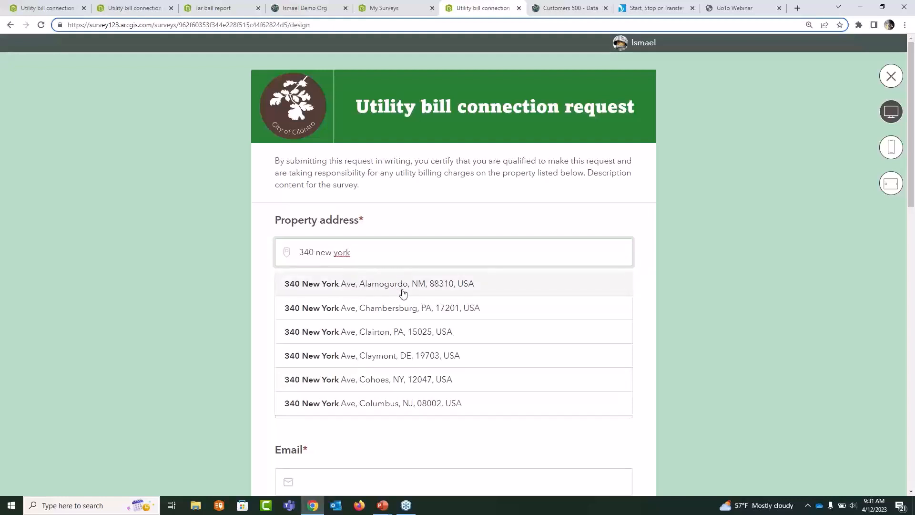
{"action": "type", "text": " st"}
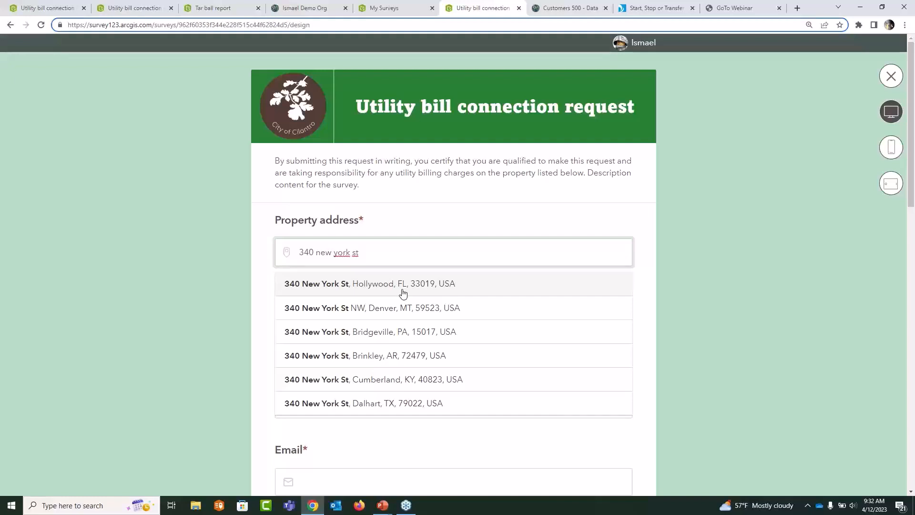
{"action": "type", "text": ", red"}
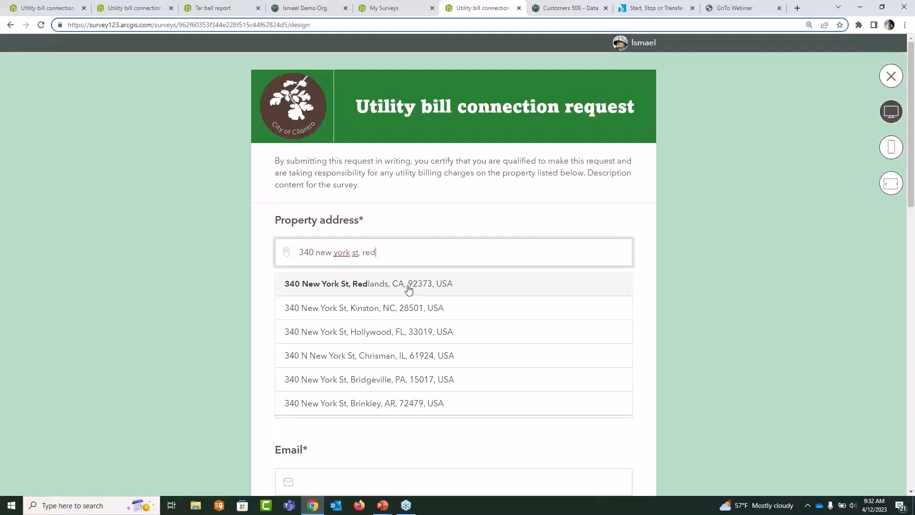
{"action": "left_click", "coordinate": [409, 284]}
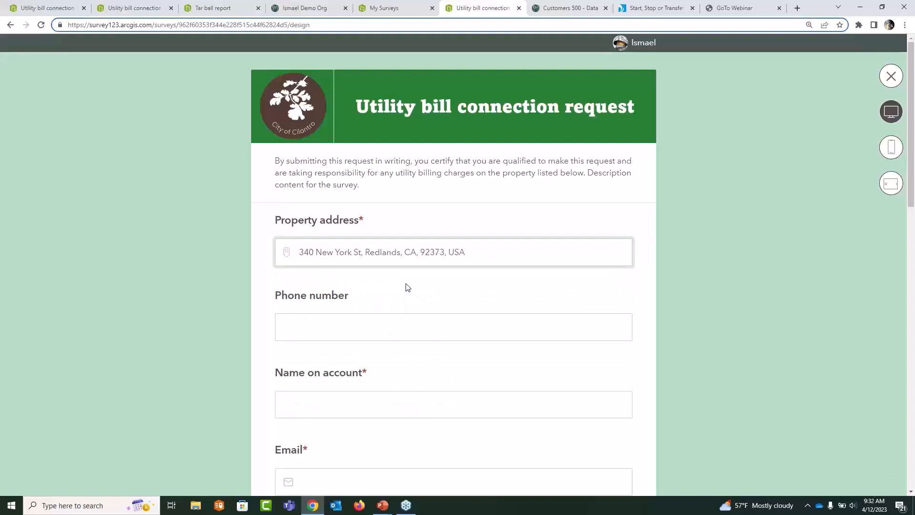
{"action": "left_click_drag", "start_coordinate": [473, 253], "coordinate": [299, 253]}
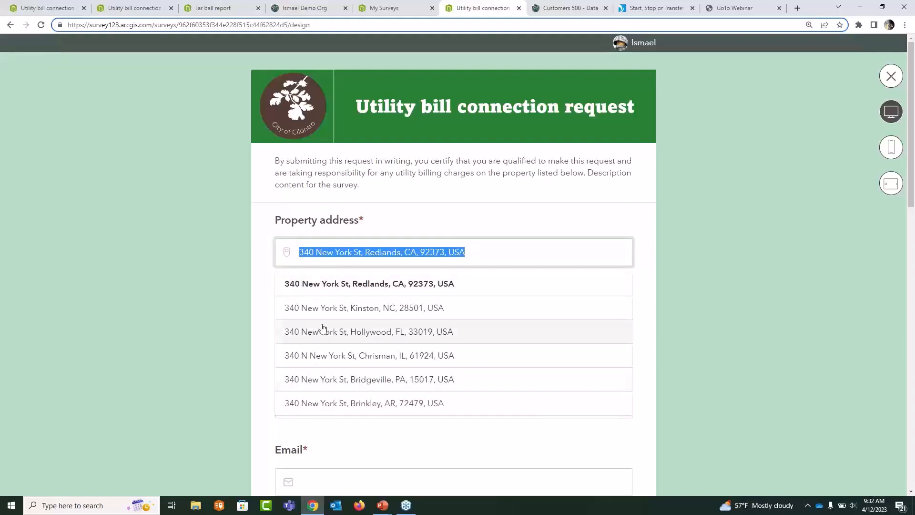
{"action": "left_click", "coordinate": [889, 77]}
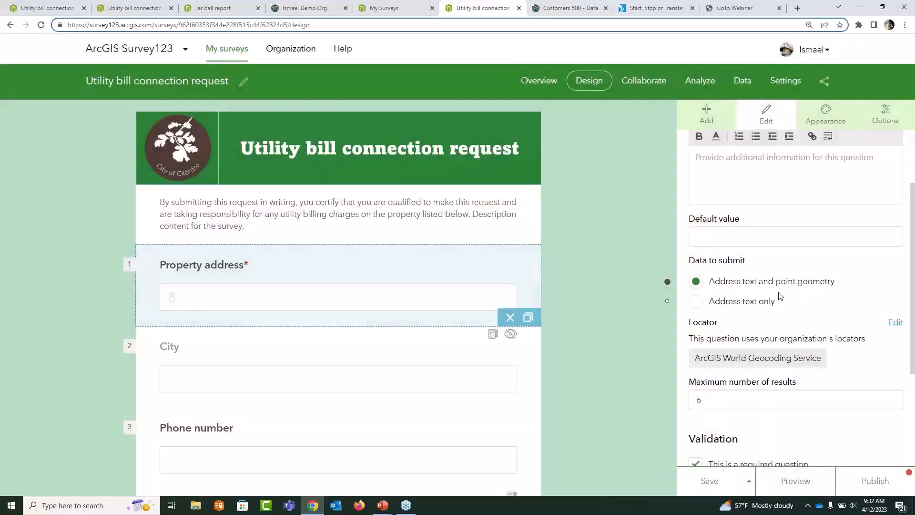
Step: Set the Property address locator to USA Postal Codes from My organization
{"action": "scroll", "coordinate": [780, 296], "scroll_direction": "down", "scroll_amount": 1}
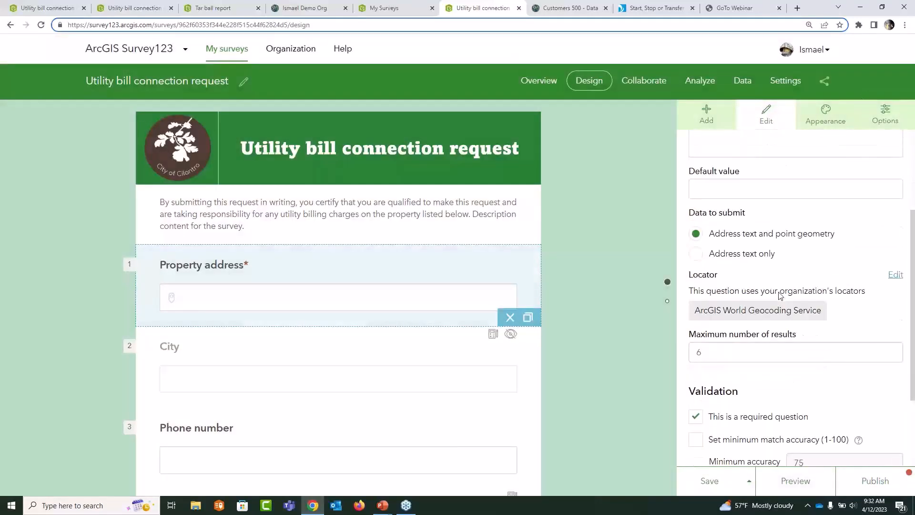
{"action": "left_click", "coordinate": [893, 277]}
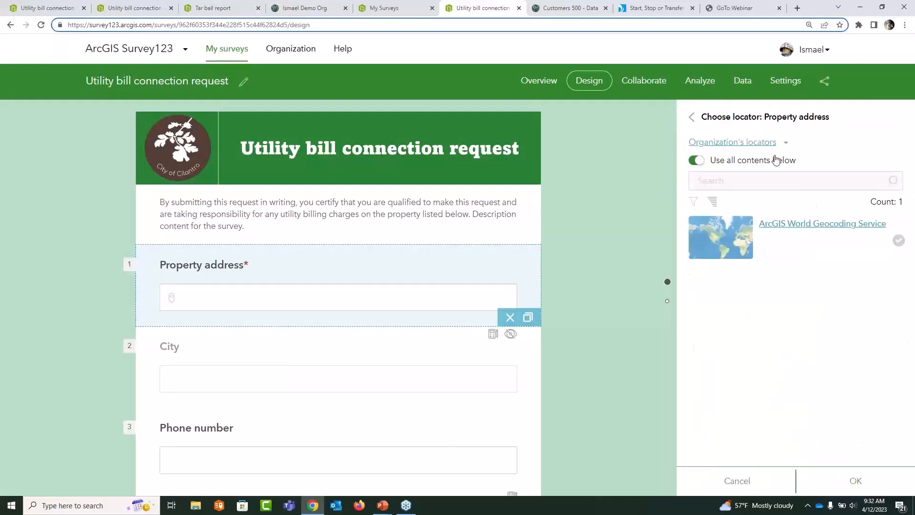
{"action": "left_click", "coordinate": [785, 144]}
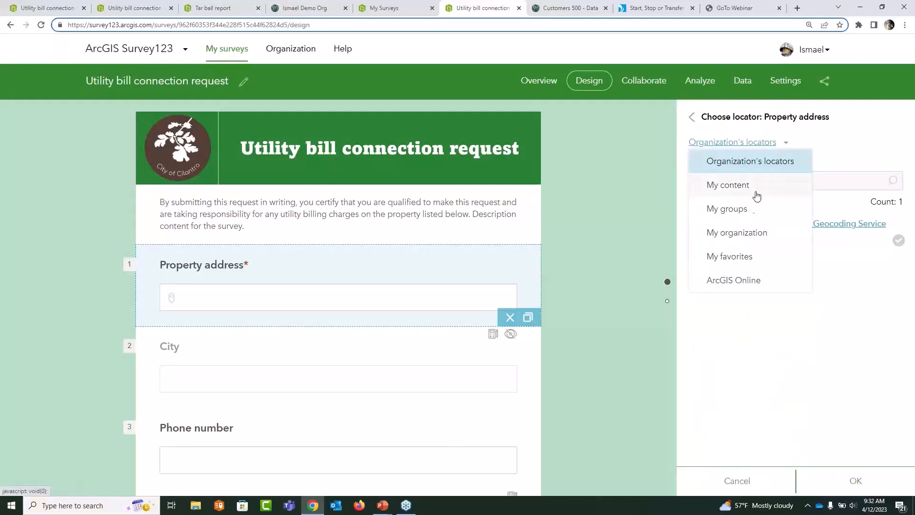
{"action": "left_click", "coordinate": [755, 239]}
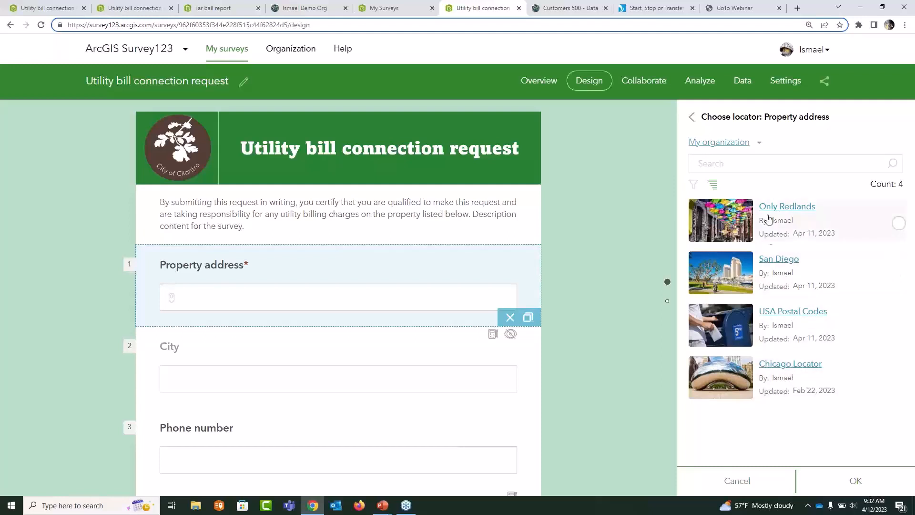
{"action": "left_click", "coordinate": [898, 223]}
{"action": "left_click", "coordinate": [898, 328]}
{"action": "left_click", "coordinate": [854, 481]}
Step: Preview the survey and search the Property address question for postal code 92373, picking the Redlands, CA, USA match
{"action": "left_click", "coordinate": [791, 483]}
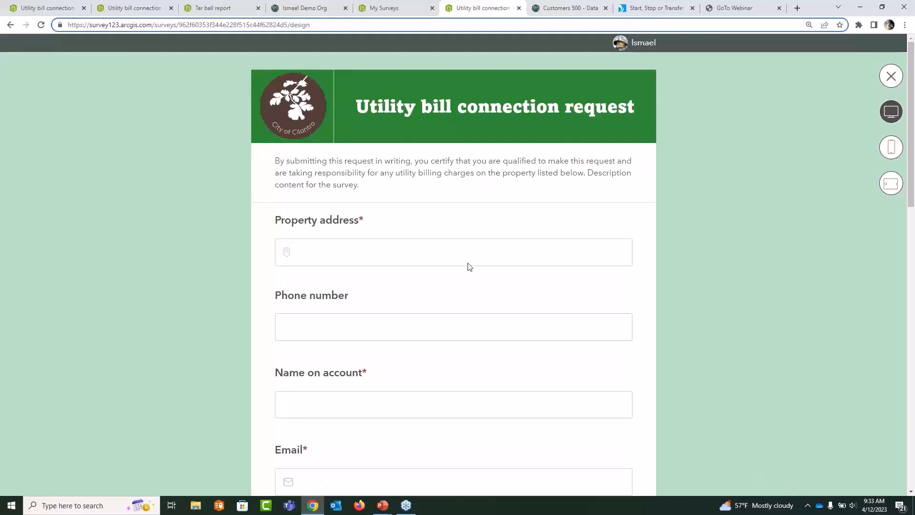
{"action": "left_click", "coordinate": [390, 256]}
{"action": "left_click", "coordinate": [390, 255]}
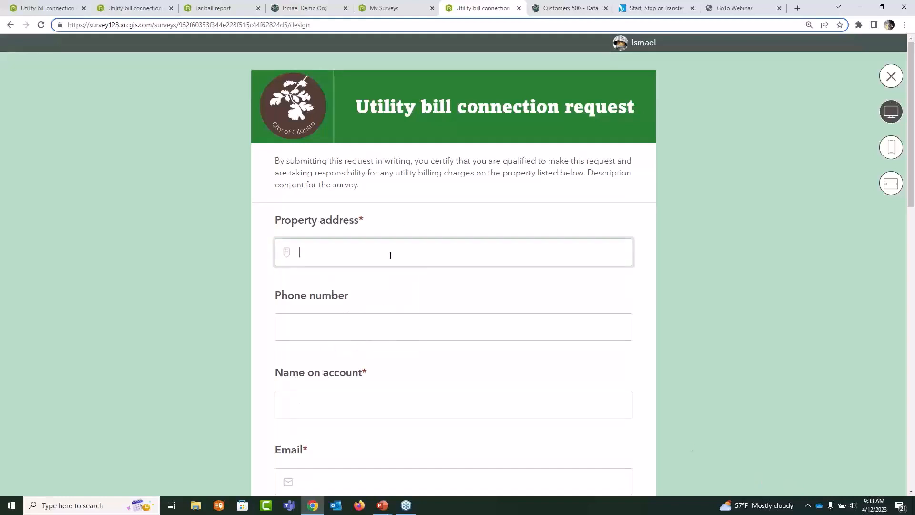
{"action": "type", "text": "923"}
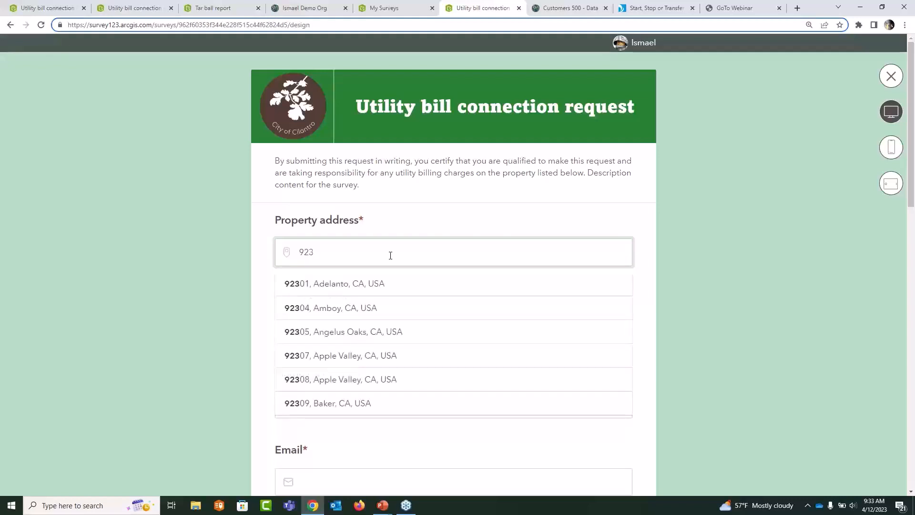
{"action": "type", "text": "7"}
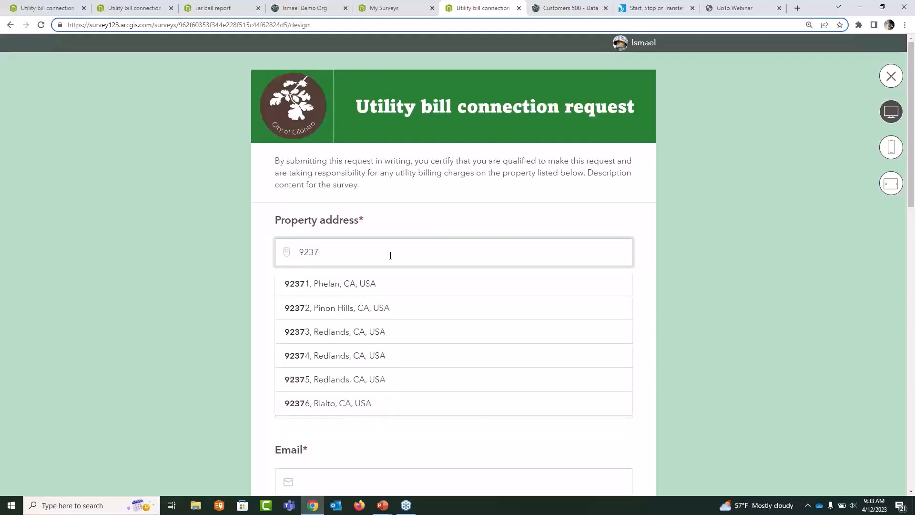
{"action": "type", "text": "3"}
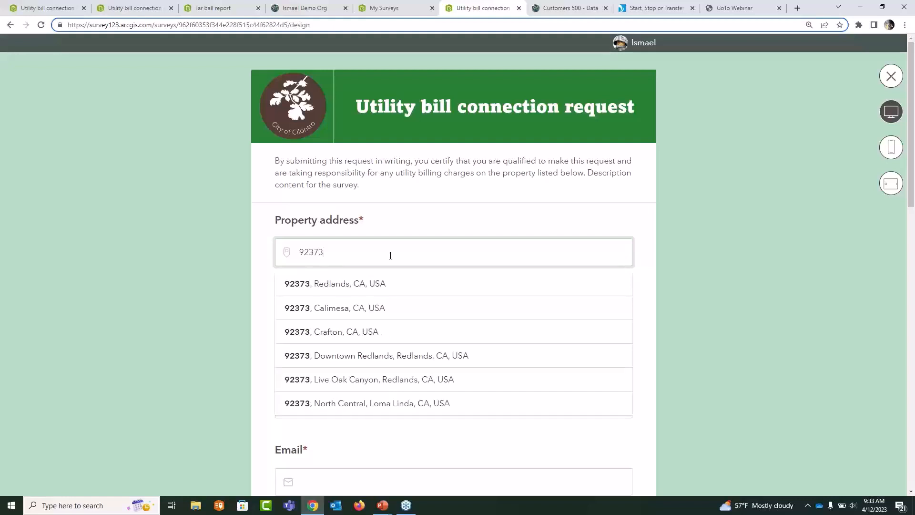
{"action": "left_click", "coordinate": [382, 284]}
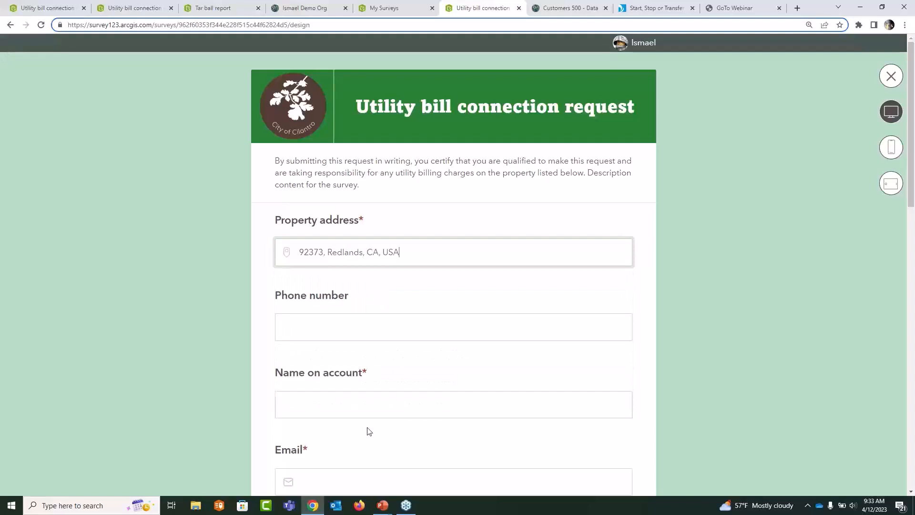
Step: Review the chosen postal code entry and its suggestions in the Property address field, and close the preview
{"action": "left_click_drag", "start_coordinate": [400, 252], "coordinate": [292, 251]}
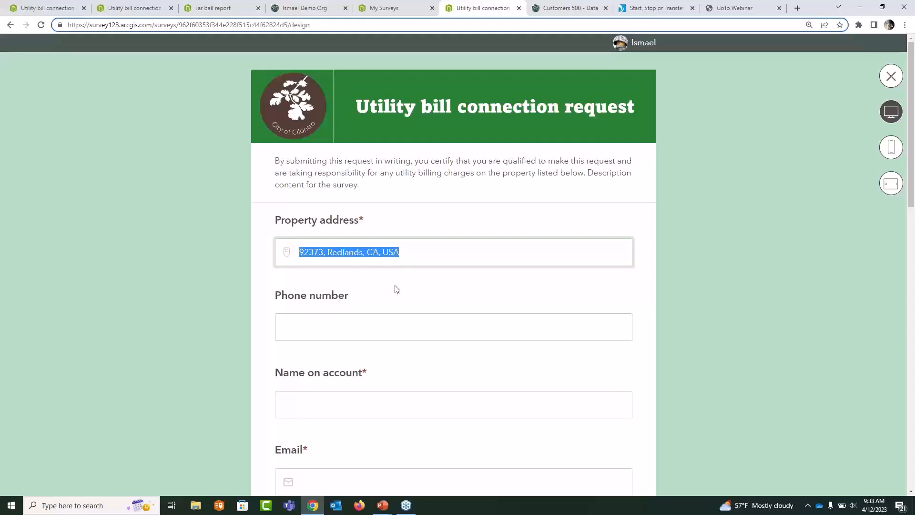
{"action": "left_click", "coordinate": [505, 254]}
{"action": "left_click_drag", "start_coordinate": [467, 253], "coordinate": [281, 252]}
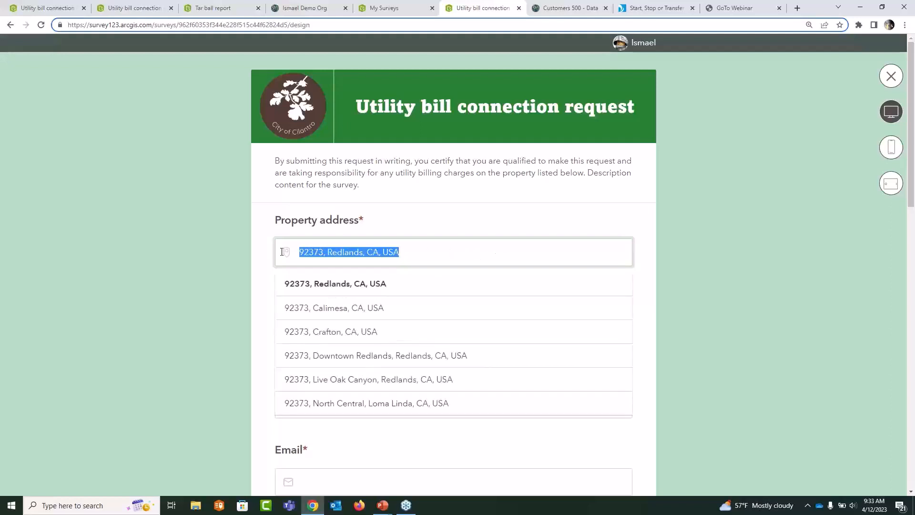
{"action": "left_click", "coordinate": [419, 252]}
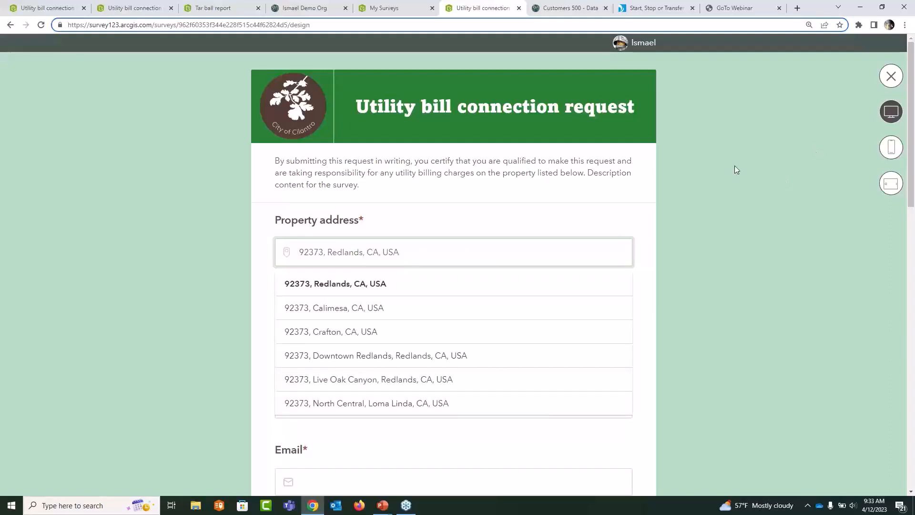
{"action": "left_click_drag", "start_coordinate": [413, 252], "coordinate": [289, 259]}
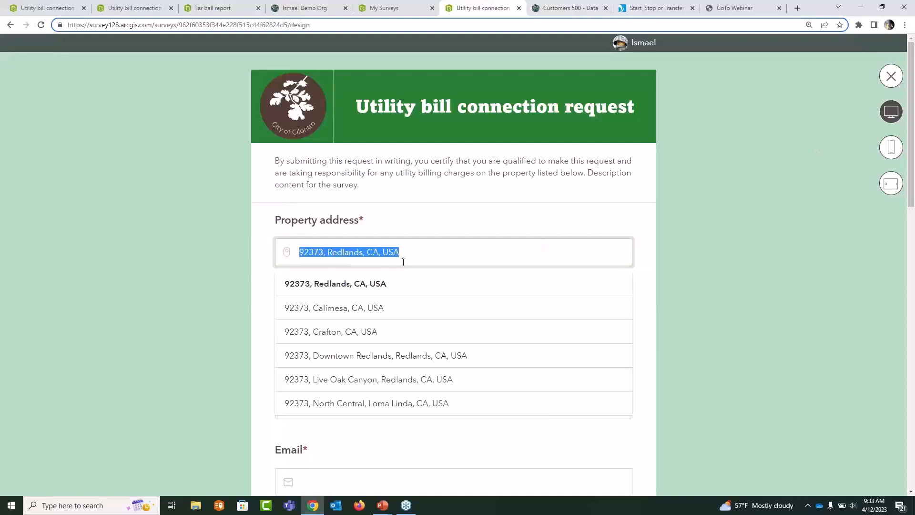
{"action": "left_click", "coordinate": [891, 76]}
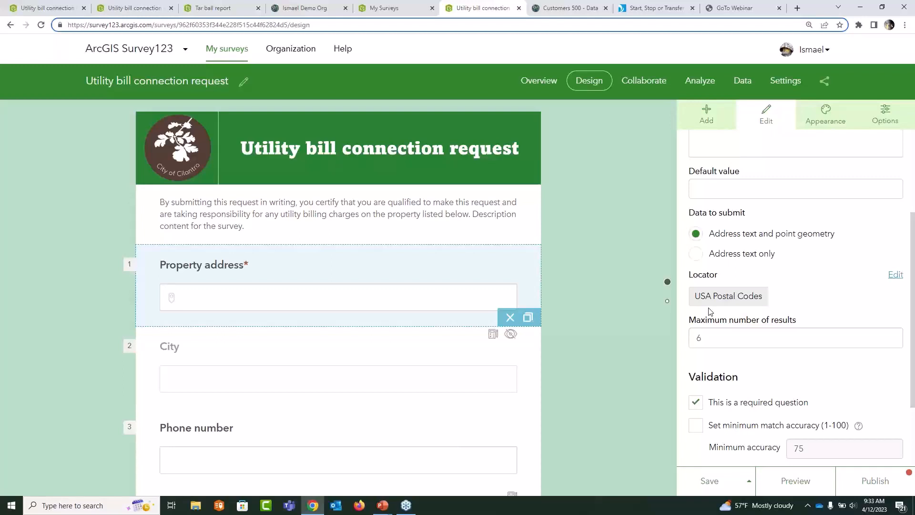
Step: Switch to the presentation and advance to the summary slide on working with addresses
{"action": "key", "text": "alt+Tab"}
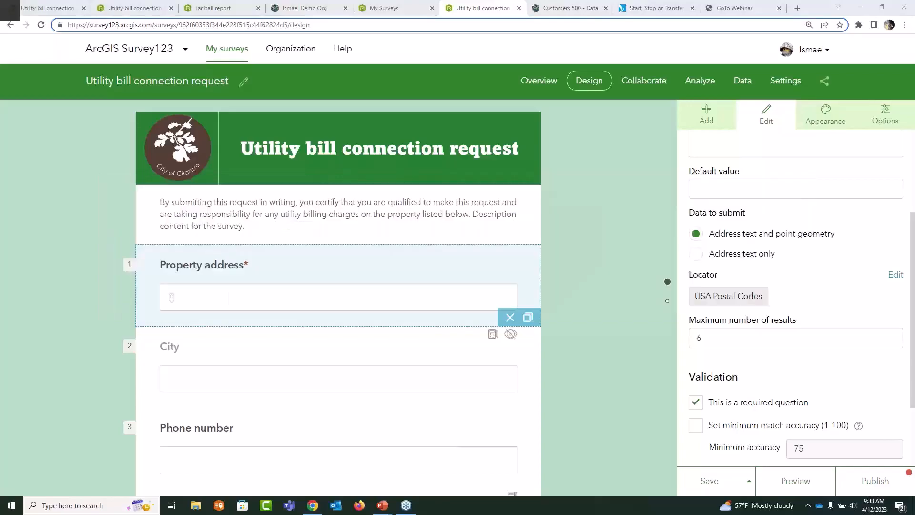
{"action": "key", "text": "Right"}
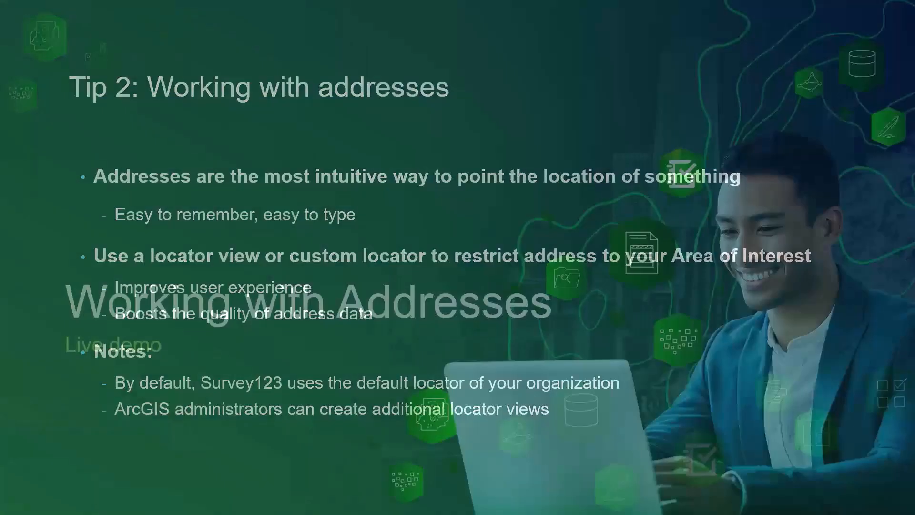
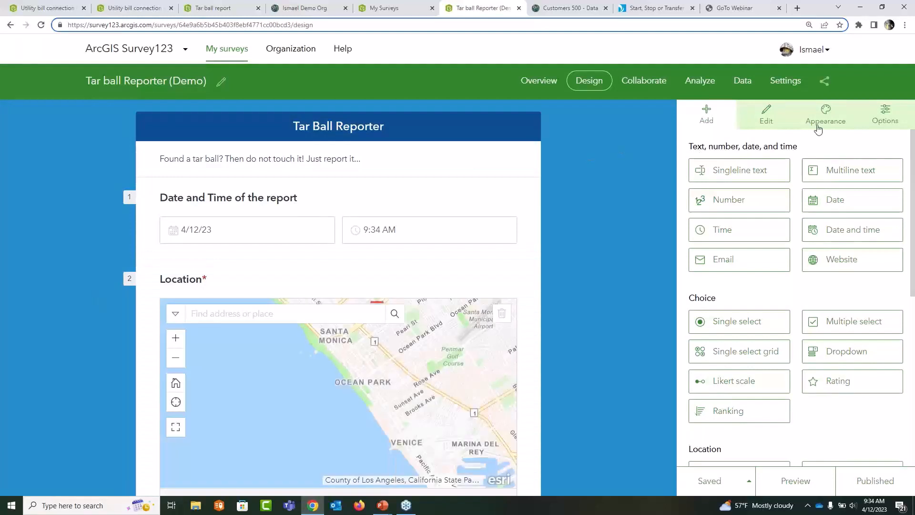
Step: Edit the current theme as a custom theme and set its web page background type to Image
{"action": "left_click", "coordinate": [825, 117]}
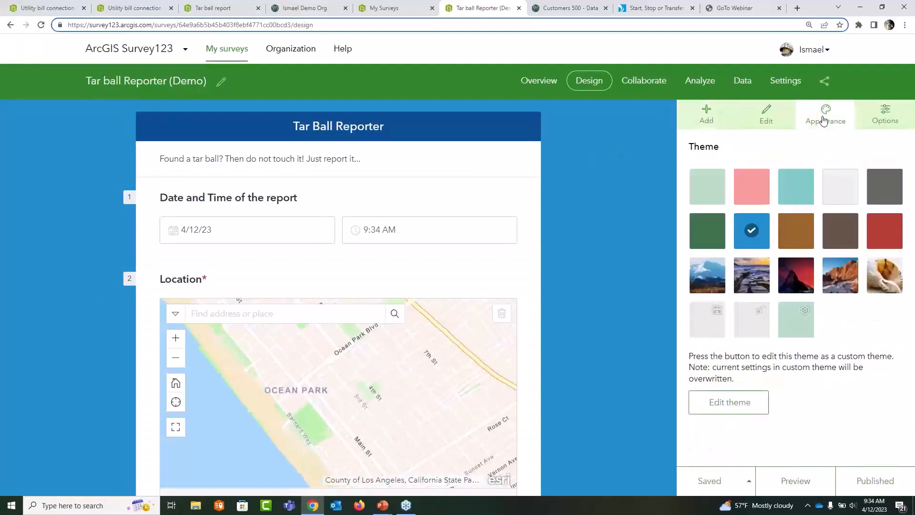
{"action": "left_click", "coordinate": [728, 405]}
{"action": "scroll", "coordinate": [803, 347], "scroll_direction": "down", "scroll_amount": 5}
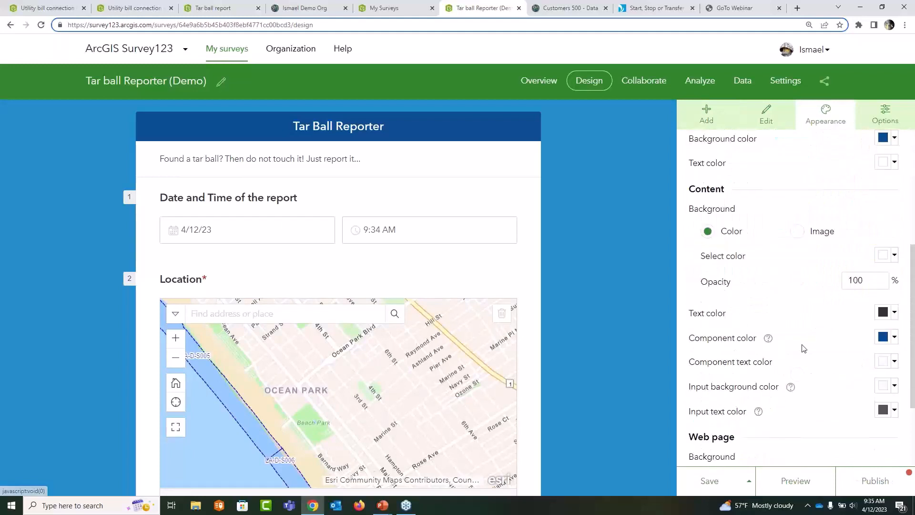
{"action": "scroll", "coordinate": [804, 347], "scroll_direction": "up", "scroll_amount": 1}
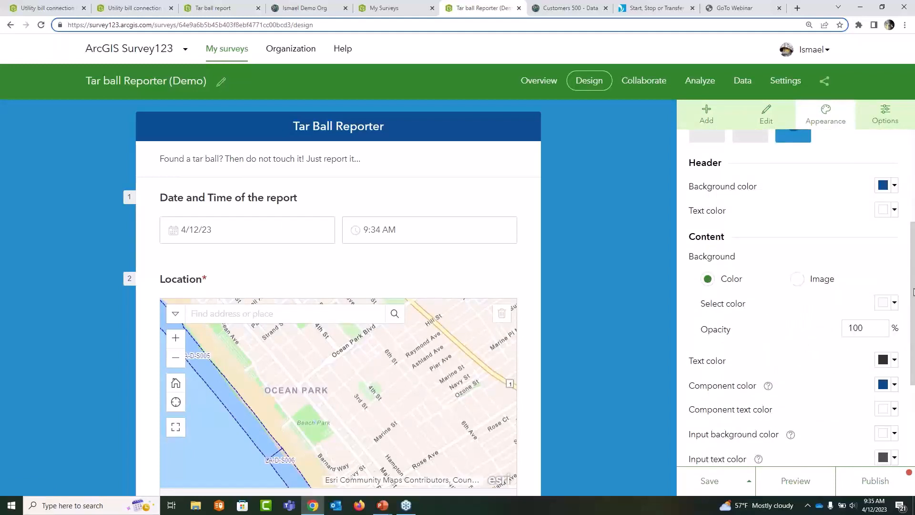
{"action": "left_click_drag", "start_coordinate": [913, 292], "coordinate": [912, 378]}
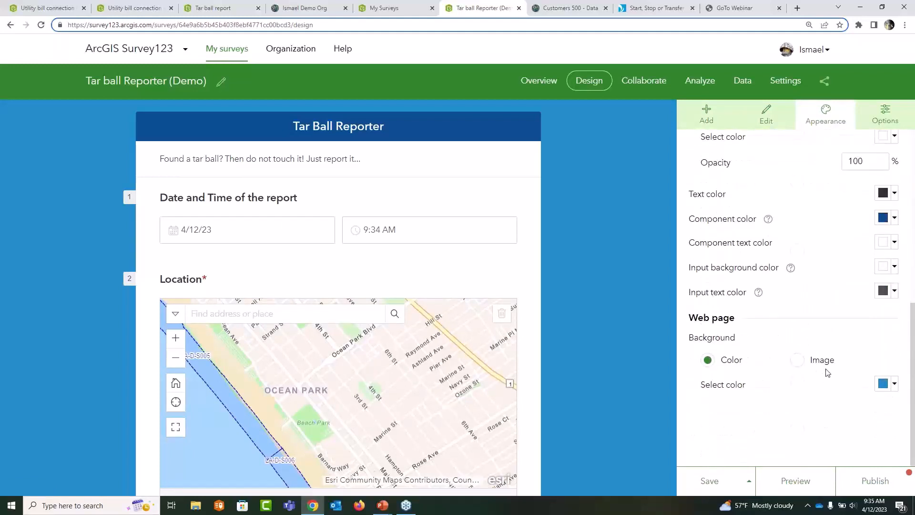
{"action": "left_click", "coordinate": [797, 360]}
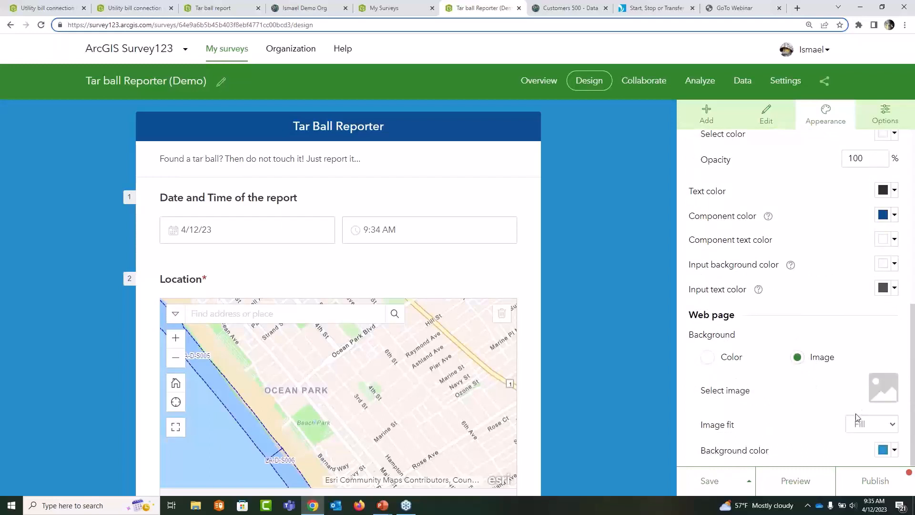
Step: Upload the Huntington_Beach image file as the web page background of the custom theme
{"action": "left_click", "coordinate": [886, 399]}
{"action": "scroll", "coordinate": [887, 404], "scroll_direction": "down", "scroll_amount": 2}
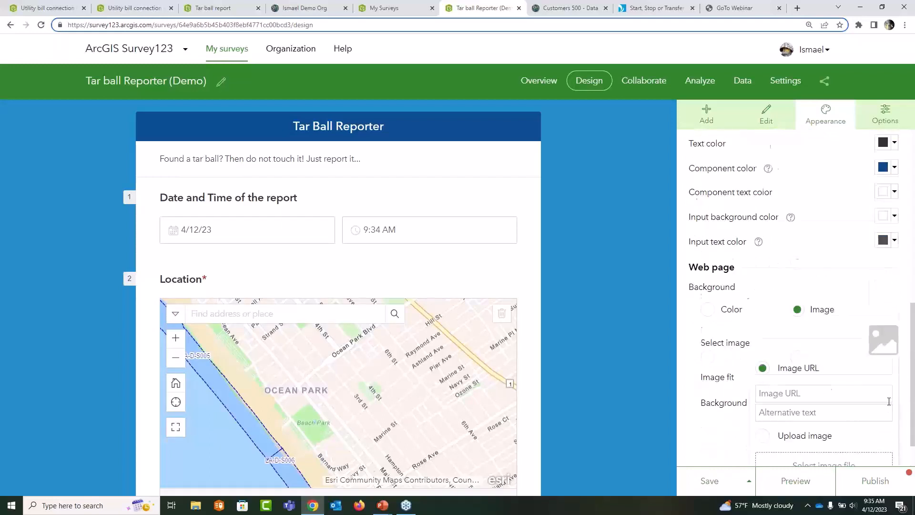
{"action": "left_click", "coordinate": [794, 390]}
{"action": "left_click", "coordinate": [819, 417]}
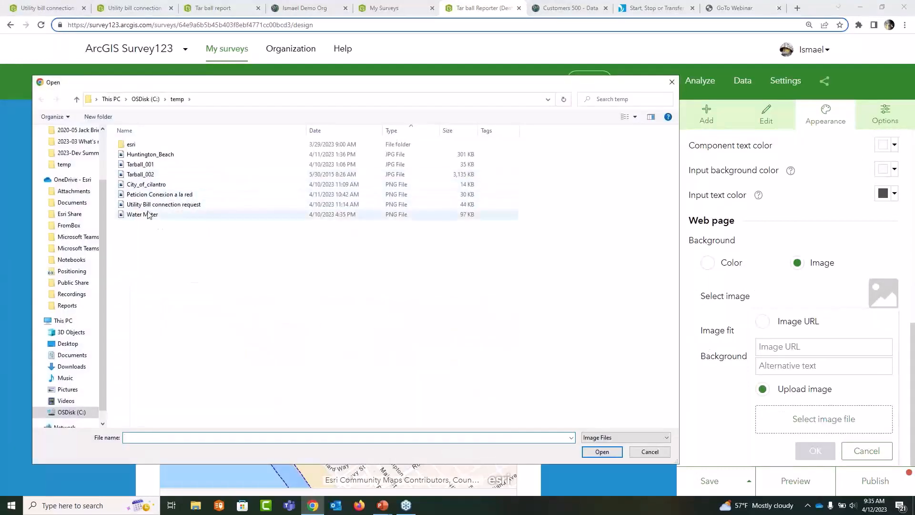
{"action": "double_click", "coordinate": [150, 154]}
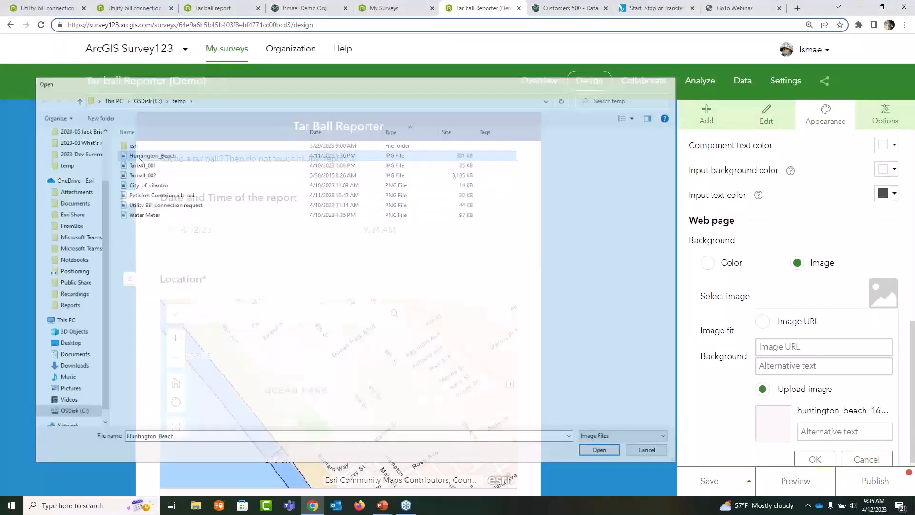
{"action": "left_click", "coordinate": [815, 459]}
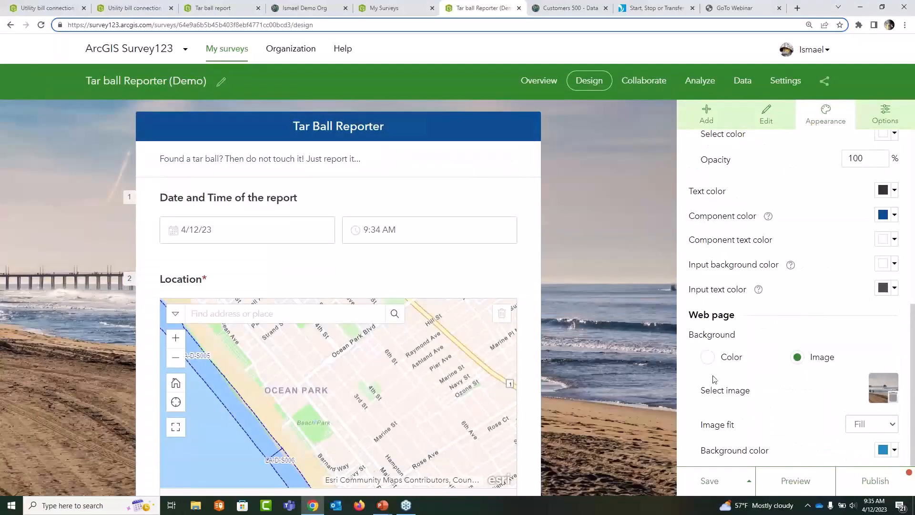
Step: Set the content background opacity to 90%, check the look throughout the form, and save the survey
{"action": "scroll", "coordinate": [827, 340], "scroll_direction": "up", "scroll_amount": 2}
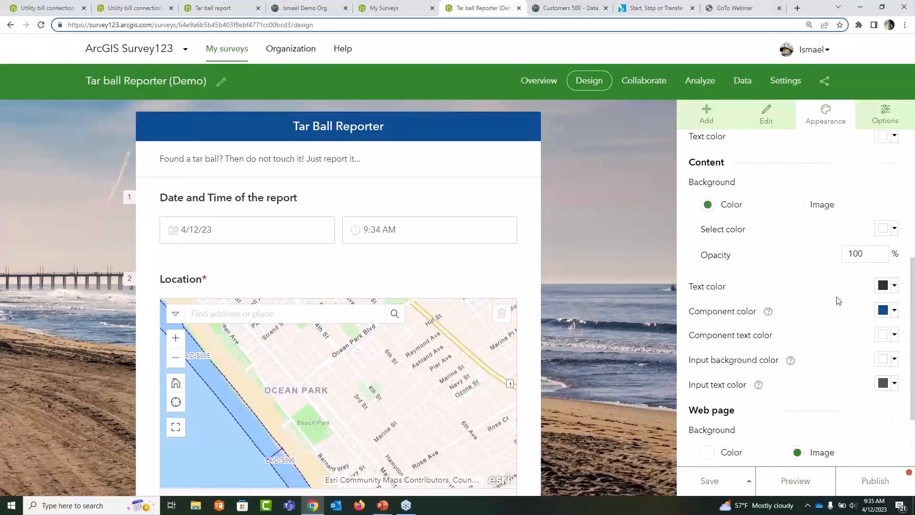
{"action": "left_click", "coordinate": [879, 258]}
{"action": "scroll", "coordinate": [545, 343], "scroll_direction": "down", "scroll_amount": 4}
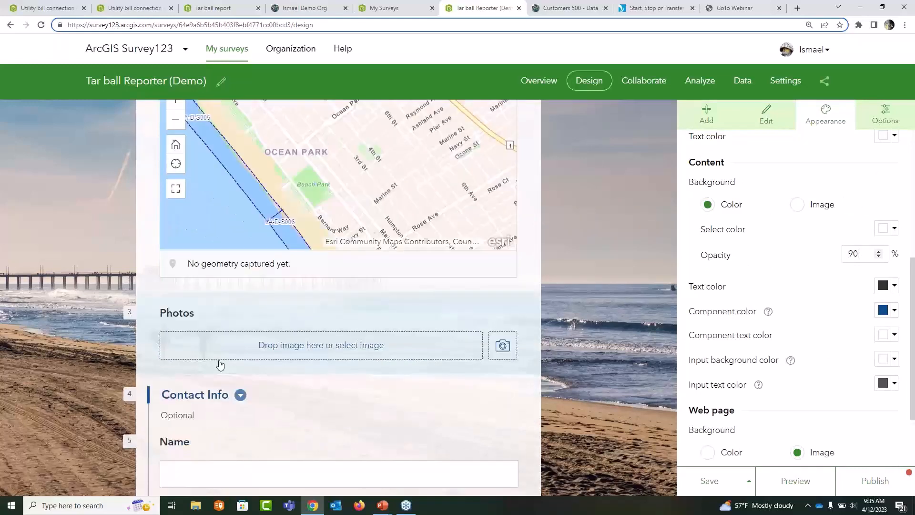
{"action": "scroll", "coordinate": [186, 370], "scroll_direction": "down", "scroll_amount": 2}
{"action": "scroll", "coordinate": [188, 386], "scroll_direction": "down", "scroll_amount": 3}
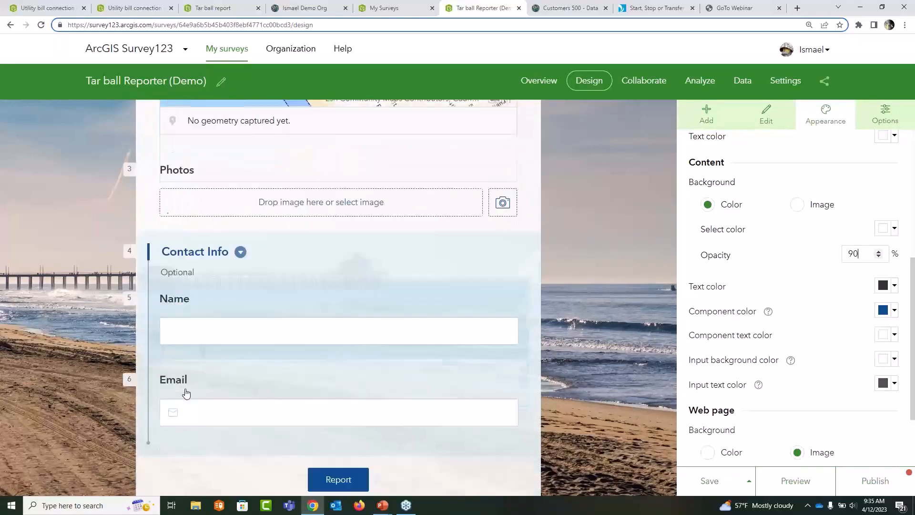
{"action": "scroll", "coordinate": [186, 392], "scroll_direction": "up", "scroll_amount": 4}
{"action": "scroll", "coordinate": [186, 392], "scroll_direction": "up", "scroll_amount": 5}
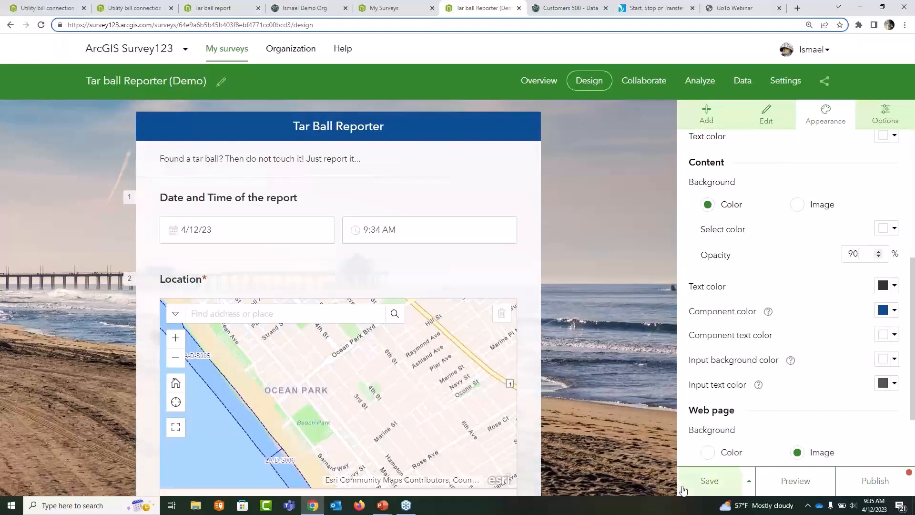
{"action": "left_click", "coordinate": [701, 482]}
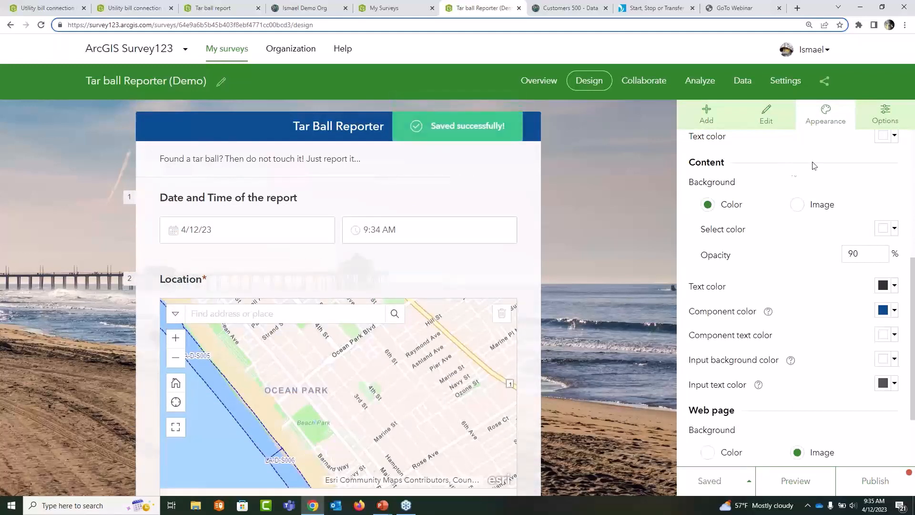
Step: Enable submitting another response in the survey options and have the survey reload automatically
{"action": "left_click", "coordinate": [884, 117]}
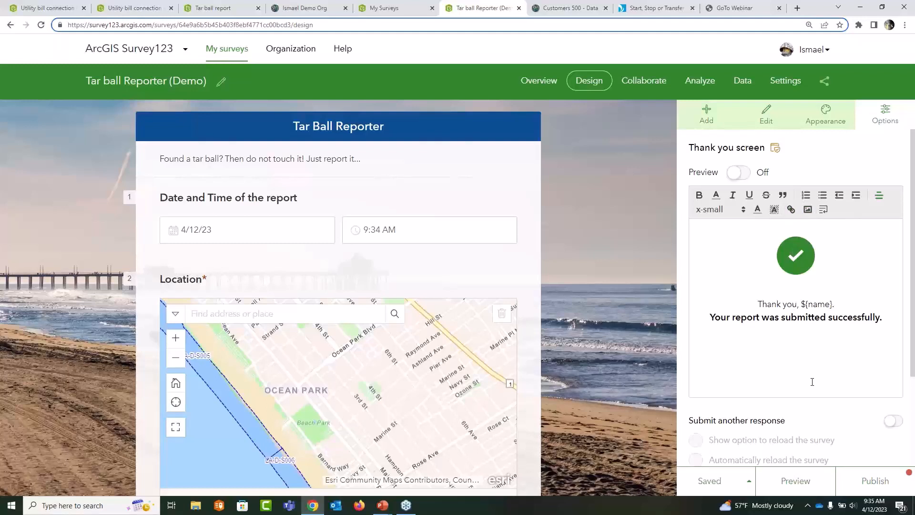
{"action": "scroll", "coordinate": [813, 382], "scroll_direction": "down", "scroll_amount": 2}
{"action": "left_click", "coordinate": [890, 326]}
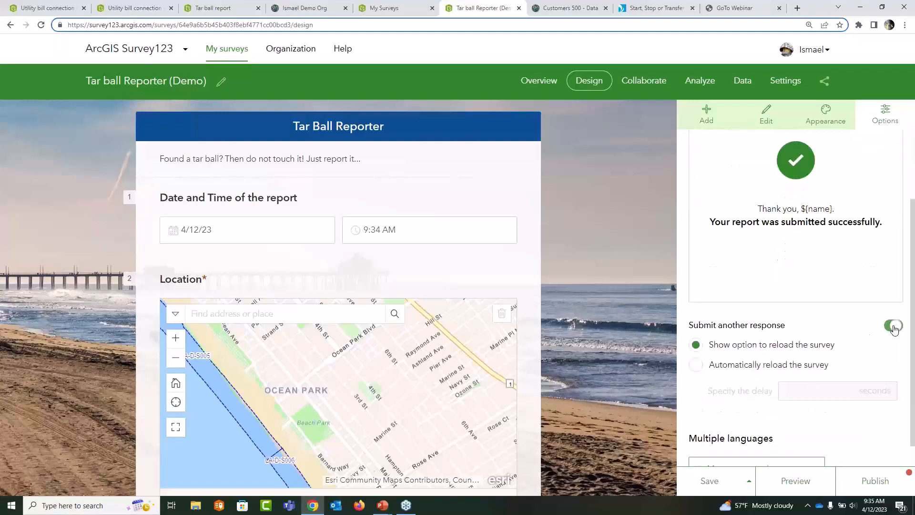
{"action": "left_click", "coordinate": [730, 370]}
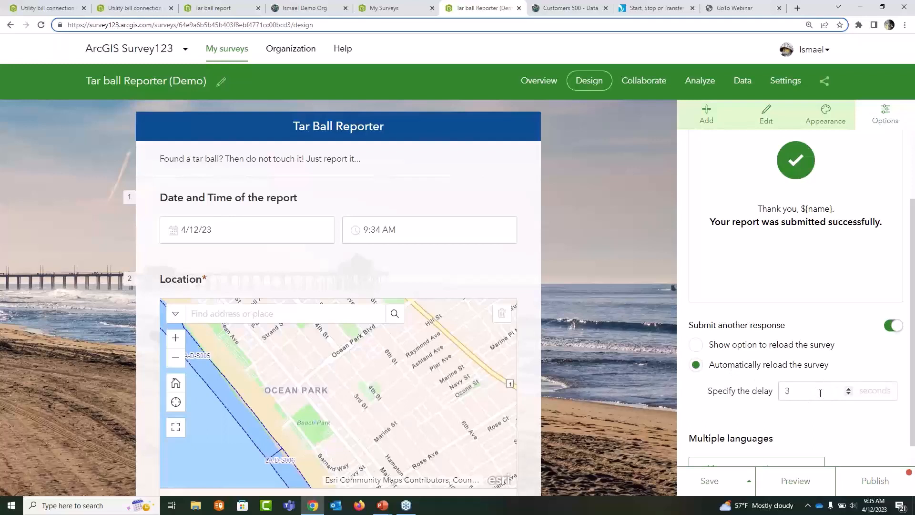
Step: Delete the check mark image from the thank you screen, then view the image insertion options and cancel them
{"action": "scroll", "coordinate": [820, 393], "scroll_direction": "up", "scroll_amount": 2}
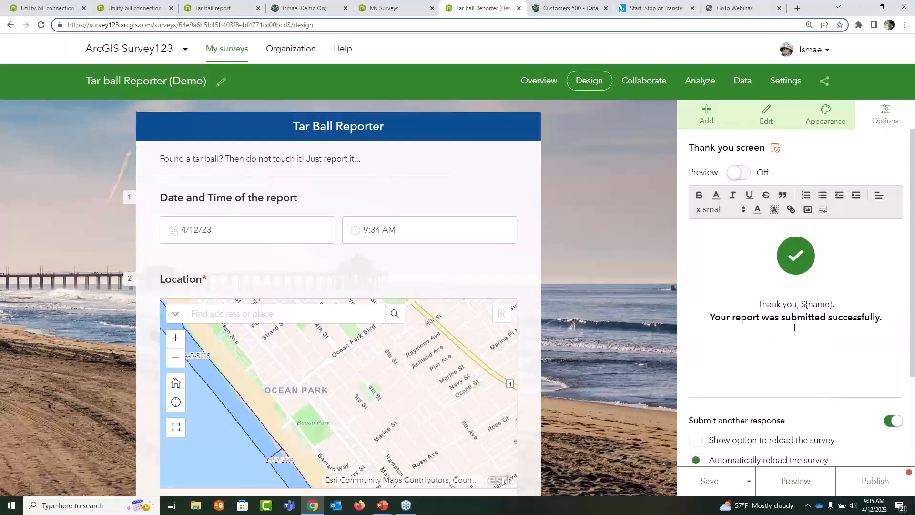
{"action": "left_click", "coordinate": [830, 269]}
{"action": "key", "text": "BackSpace"}
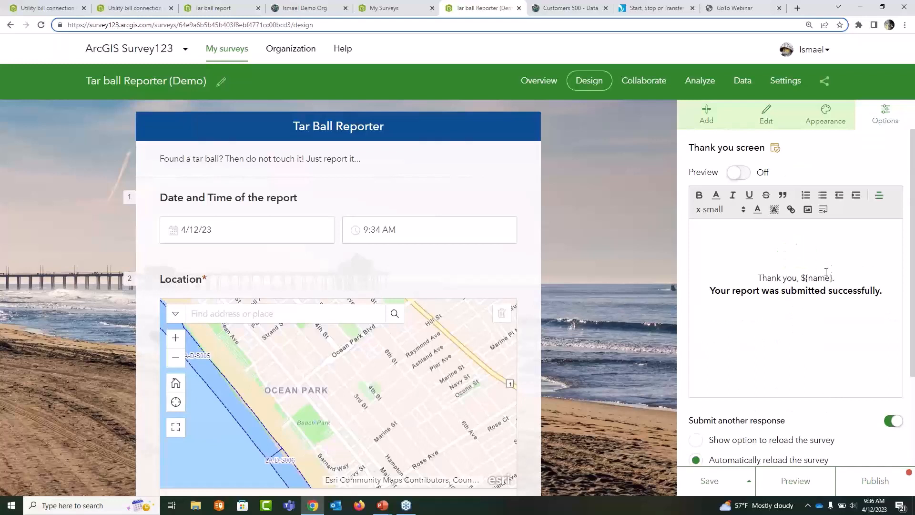
{"action": "left_click", "coordinate": [807, 209]}
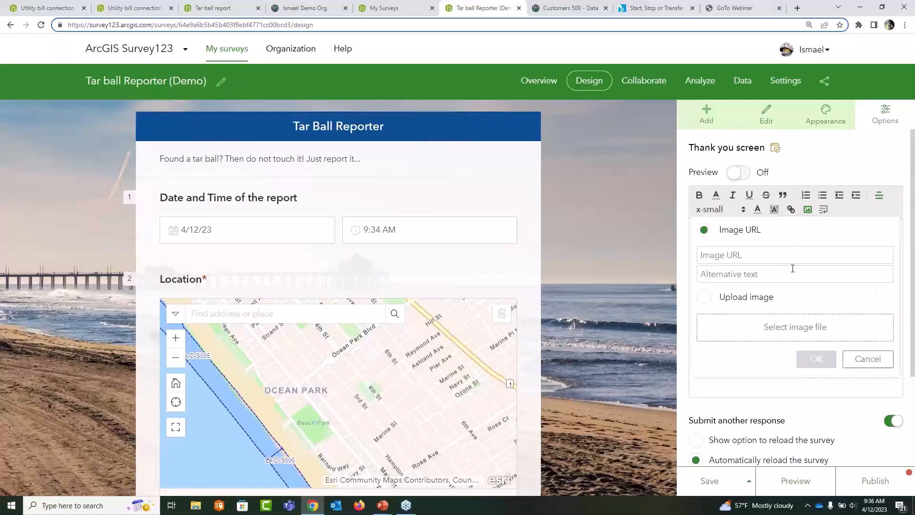
{"action": "left_click", "coordinate": [866, 359]}
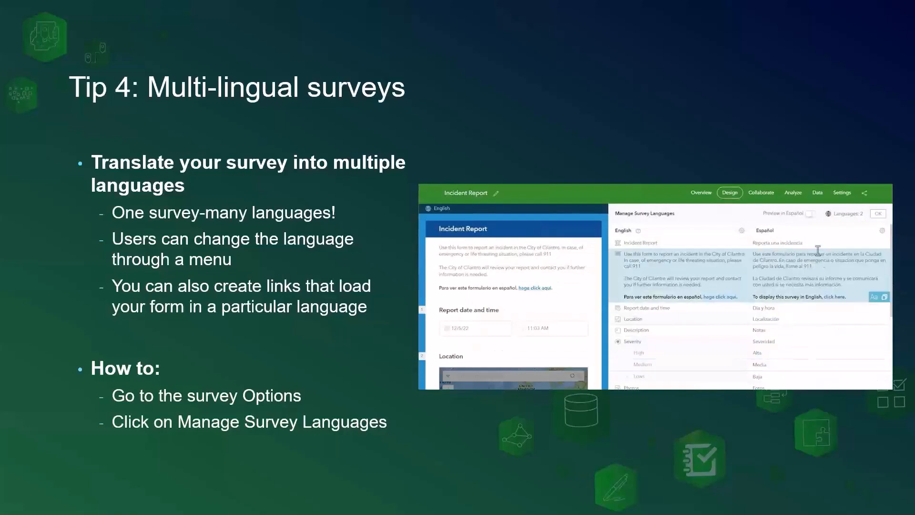
Step: Switch back to Survey123, leave Tar ball Reporter (Demo) without saving, and open the Utility bill connection request survey for editing
{"action": "key", "text": "alt+Tab"}
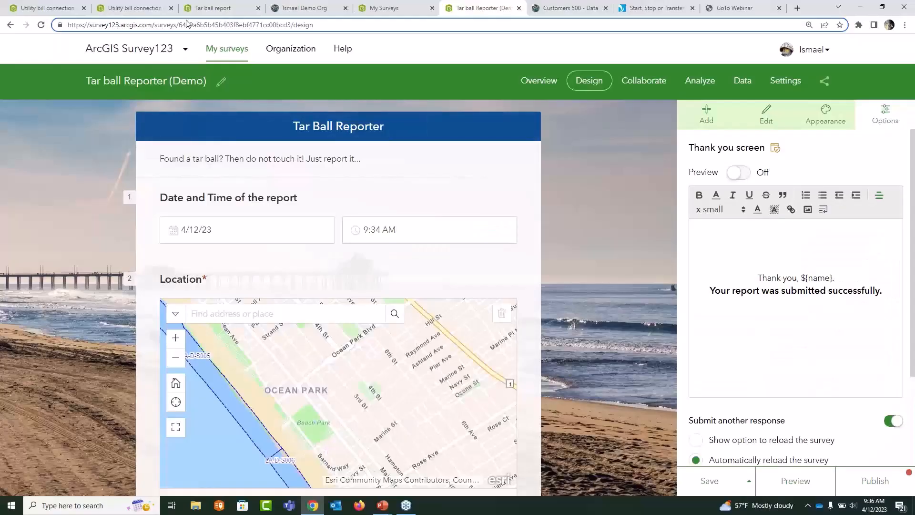
{"action": "left_click", "coordinate": [214, 48]}
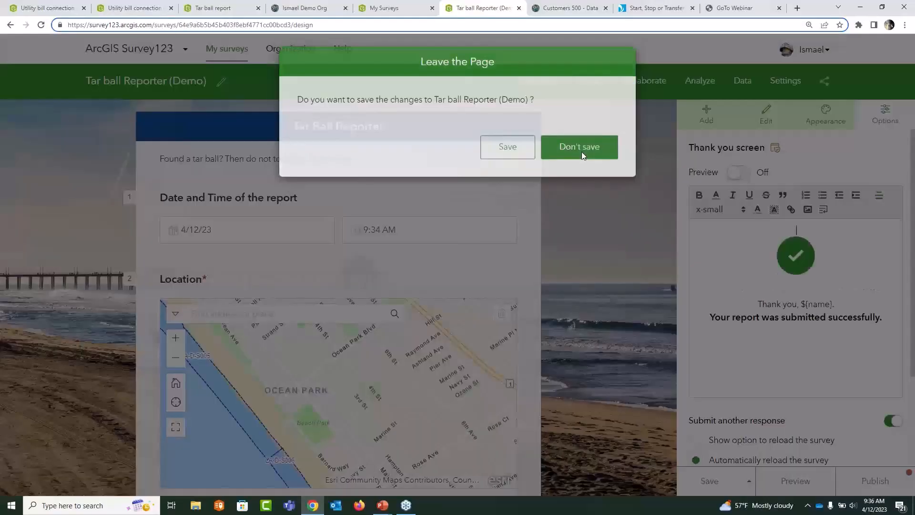
{"action": "left_click", "coordinate": [582, 151]}
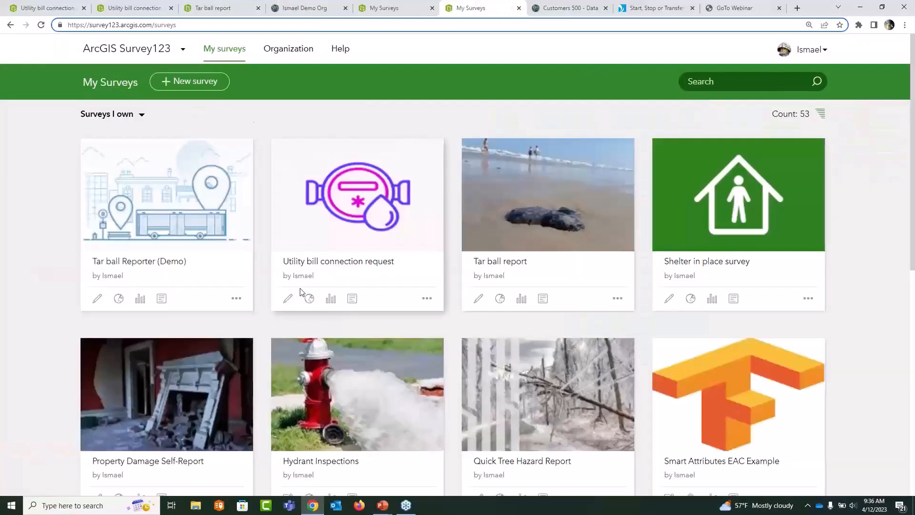
{"action": "left_click", "coordinate": [287, 299]}
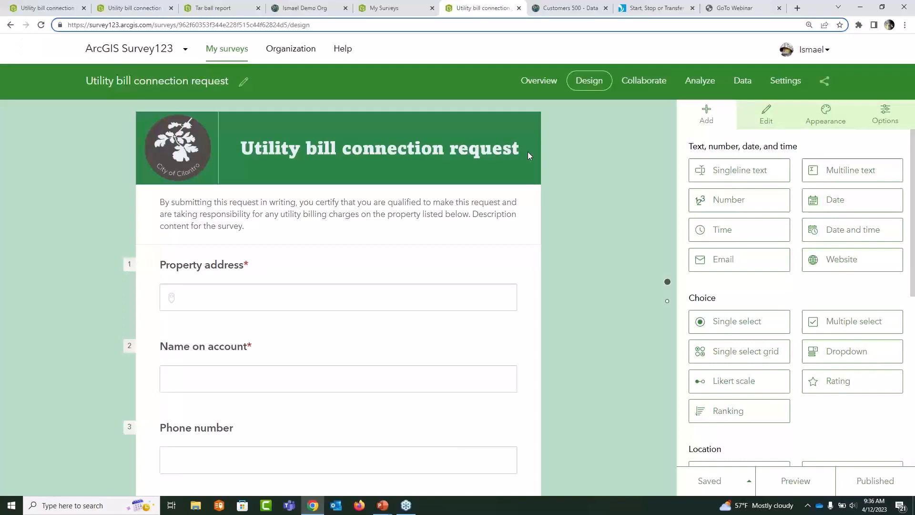
Step: Open the language management of the utility survey and add Español-España as a second survey language
{"action": "left_click", "coordinate": [885, 122]}
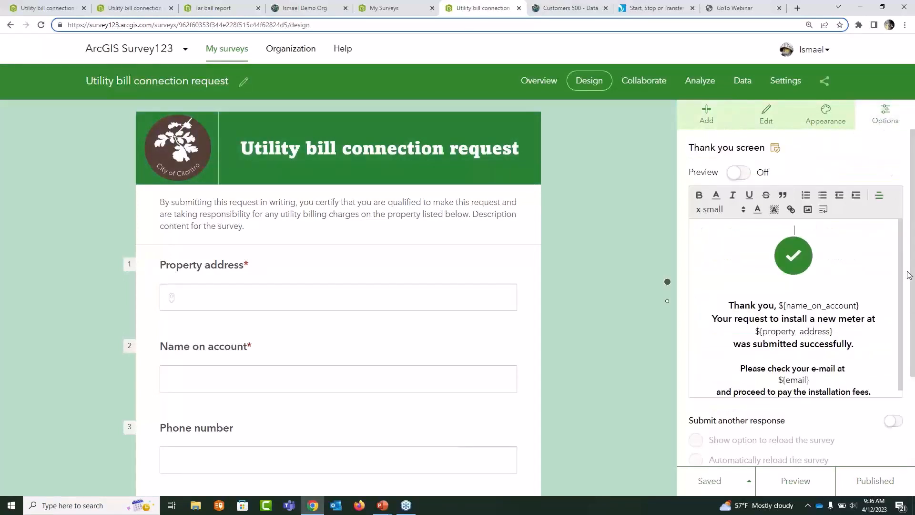
{"action": "left_click", "coordinate": [897, 298]}
{"action": "scroll", "coordinate": [906, 318], "scroll_direction": "down", "scroll_amount": 3}
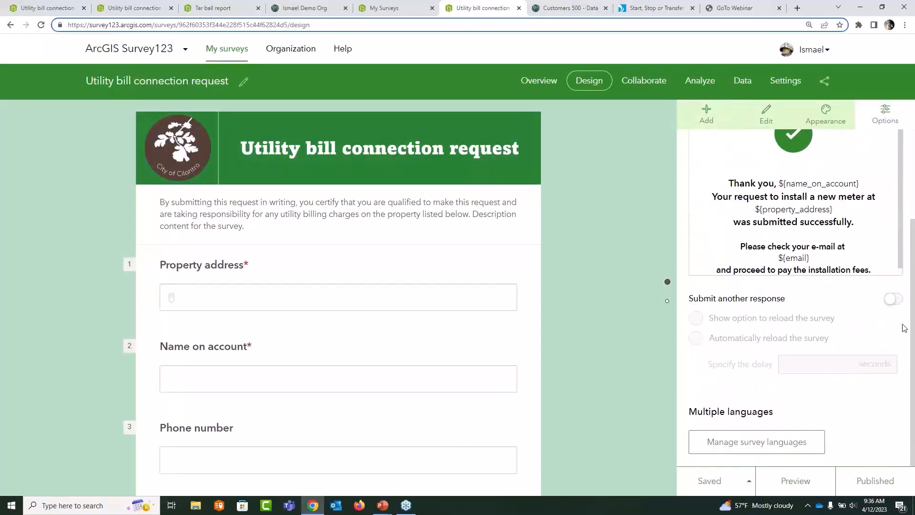
{"action": "left_click", "coordinate": [744, 447]}
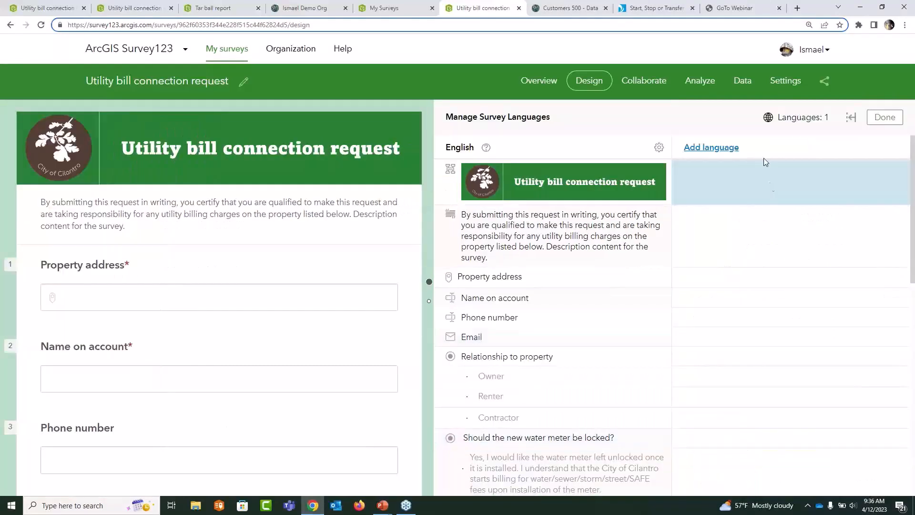
{"action": "left_click", "coordinate": [729, 149]}
{"action": "left_click", "coordinate": [720, 200]}
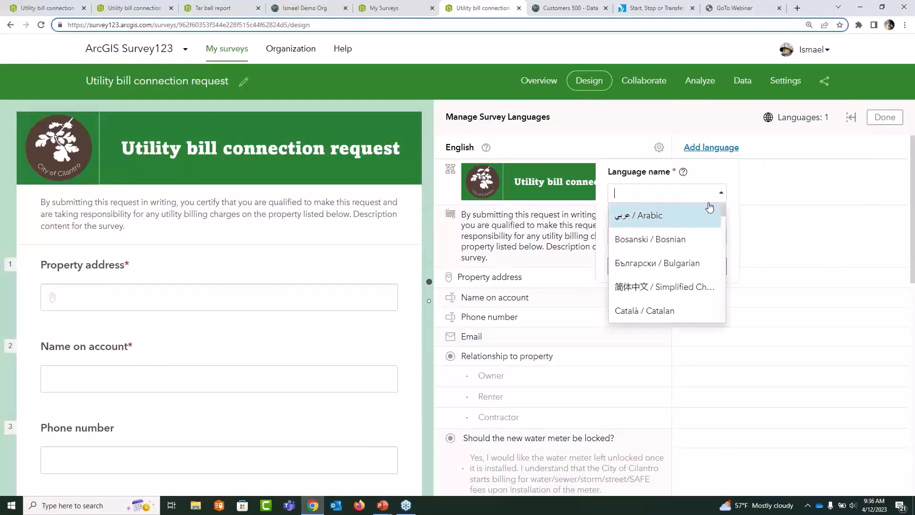
{"action": "type", "text": "sp"}
{"action": "left_click", "coordinate": [670, 218]}
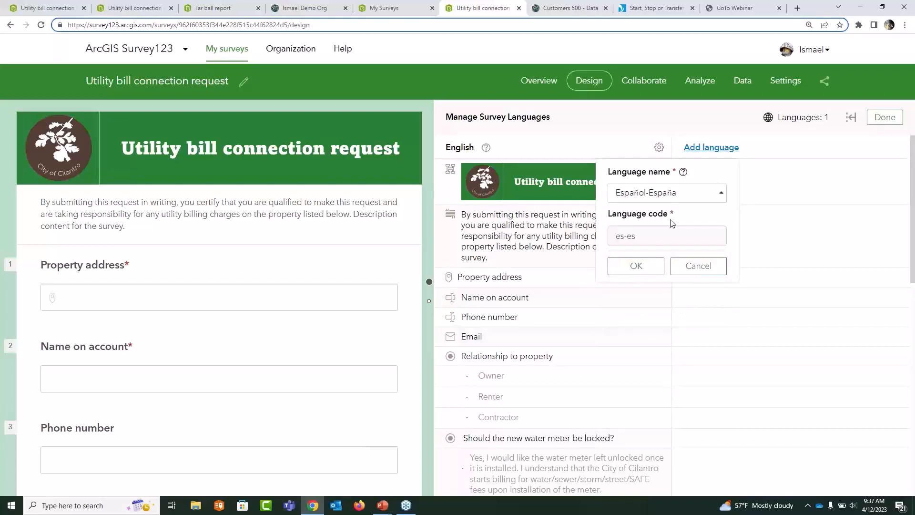
{"action": "left_click", "coordinate": [647, 266]}
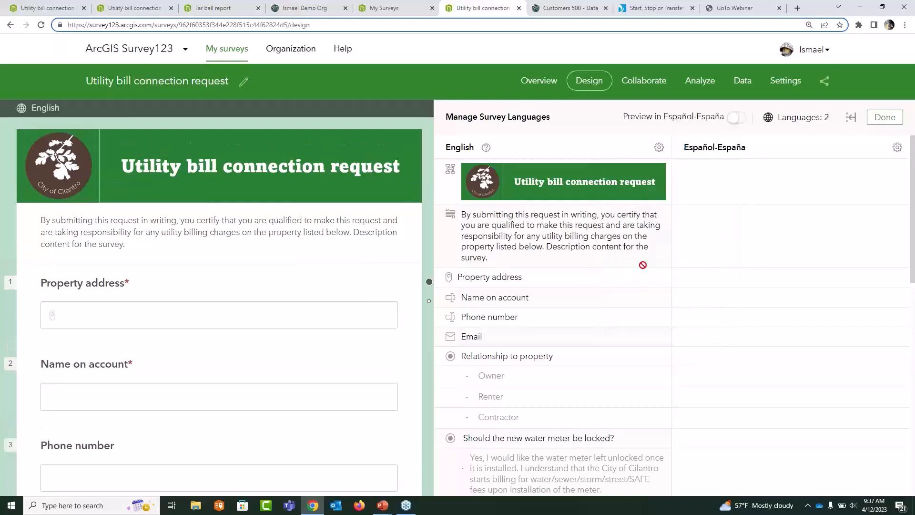
Step: Enter the Spanish labels Direccion, Nombre and Telefono for the Property address, Name on account and Phone number questions
{"action": "left_click", "coordinate": [712, 278]}
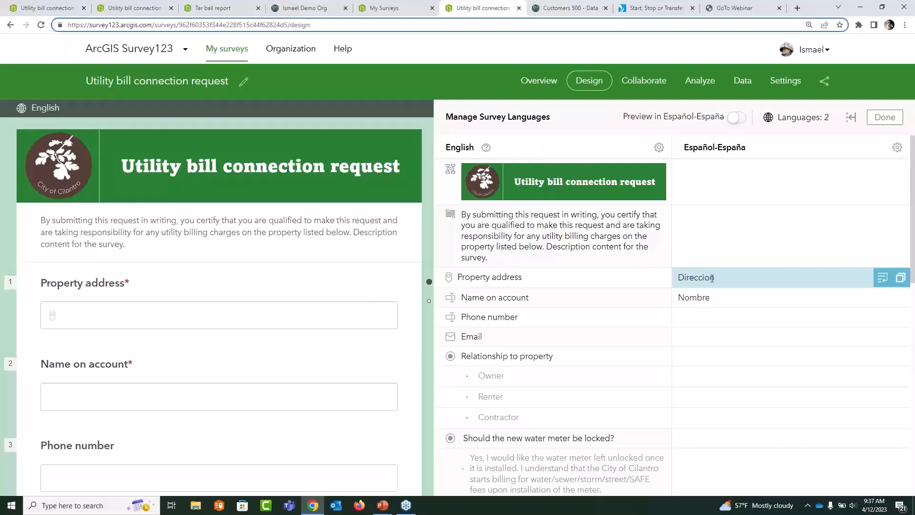
{"action": "left_click", "coordinate": [761, 299]}
{"action": "left_click", "coordinate": [742, 316]}
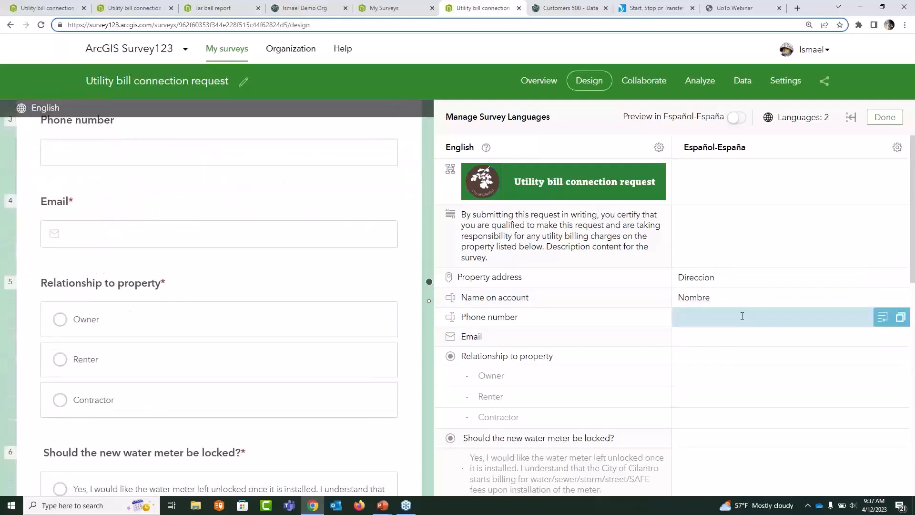
{"action": "type", "text": "Telefono"}
Step: Preview the form in Español-España to check the translated question labels, and return to the English version
{"action": "left_click", "coordinate": [737, 118]}
{"action": "left_click", "coordinate": [737, 118]}
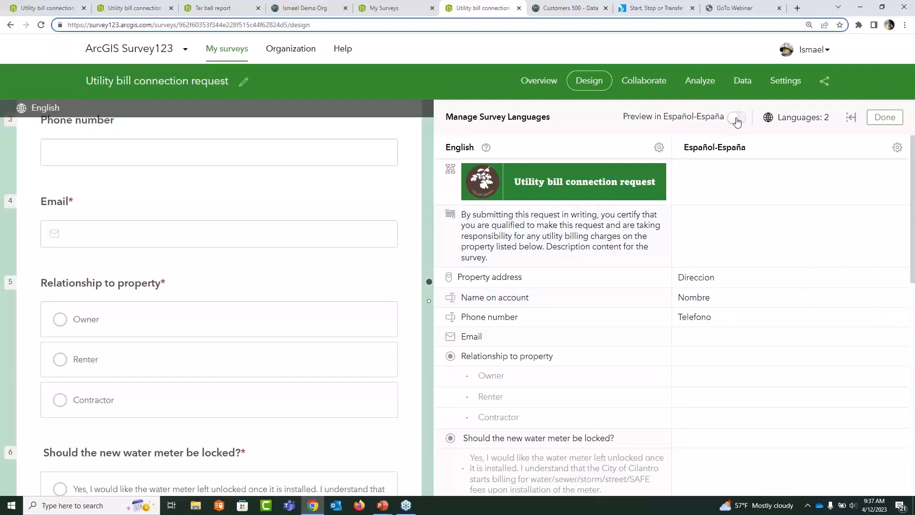
{"action": "scroll", "coordinate": [212, 187], "scroll_direction": "up", "scroll_amount": 3}
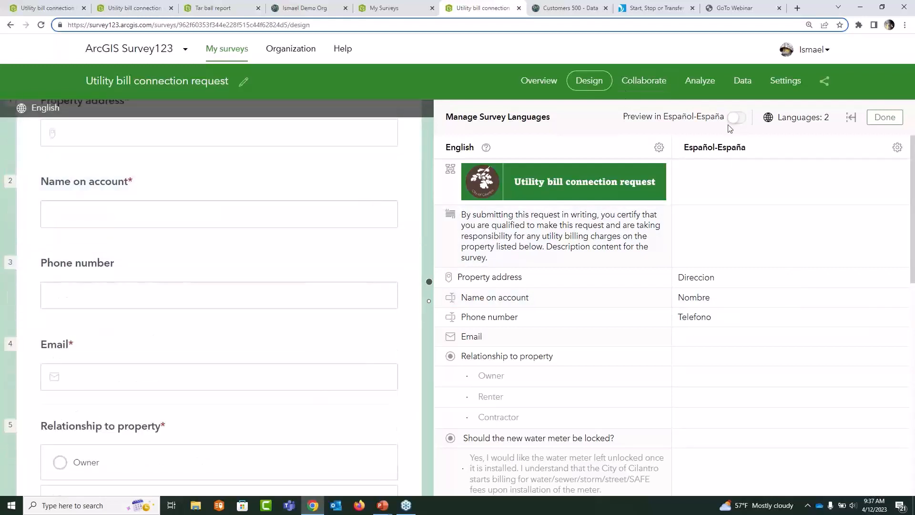
Step: Copy the English survey description and search for google translate in a new browser tab
{"action": "mouse_move", "coordinate": [592, 243]}
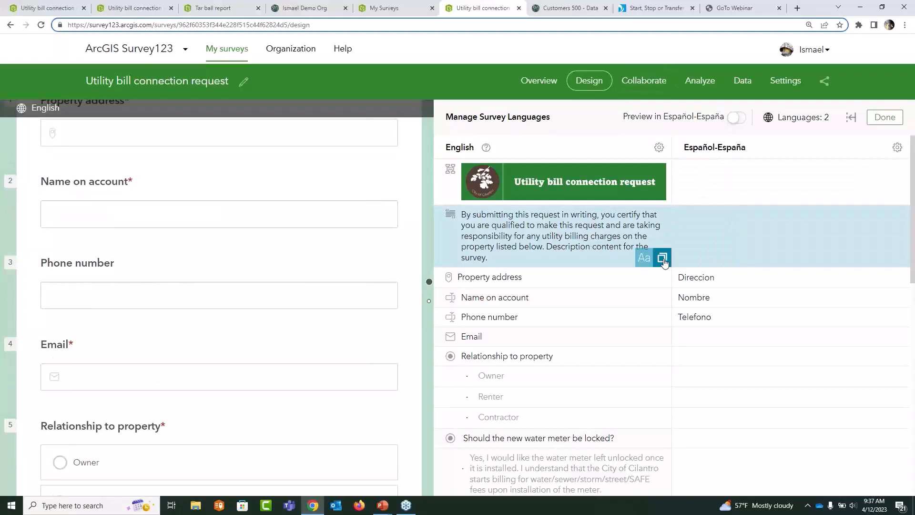
{"action": "left_click", "coordinate": [645, 258]}
{"action": "key", "text": "ctrl+c"}
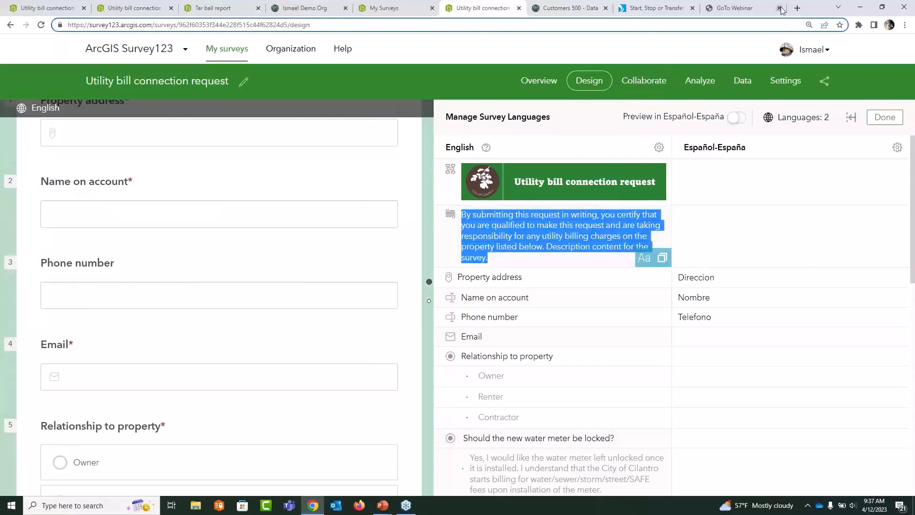
{"action": "left_click", "coordinate": [797, 8]}
{"action": "type", "text": "gog"}
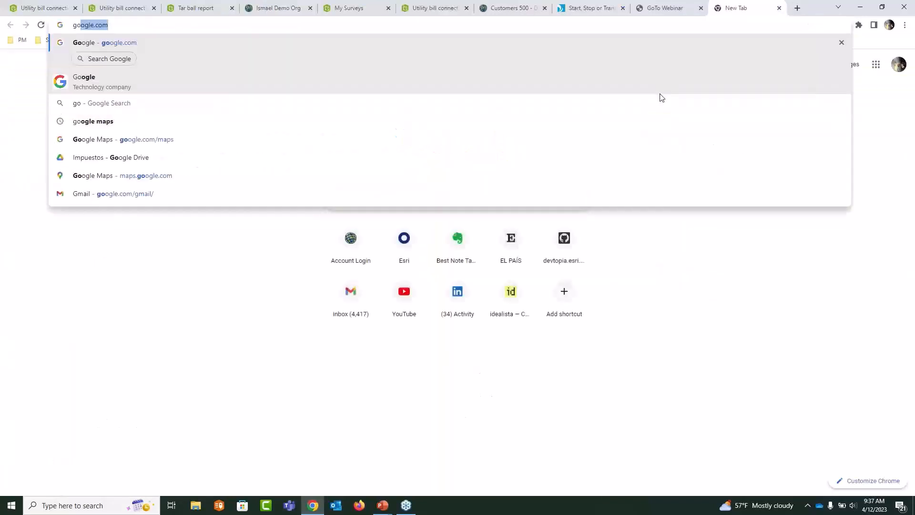
{"action": "key", "text": "BackSpace"}
{"action": "key", "text": "BackSpace"}
{"action": "key", "text": "BackSpace"}
{"action": "type", "text": "google translate"}
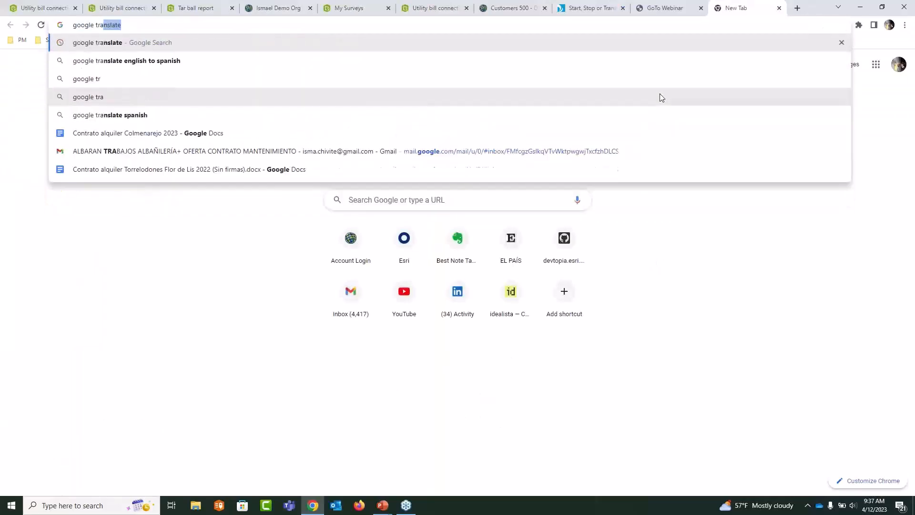
{"action": "key", "text": "Return"}
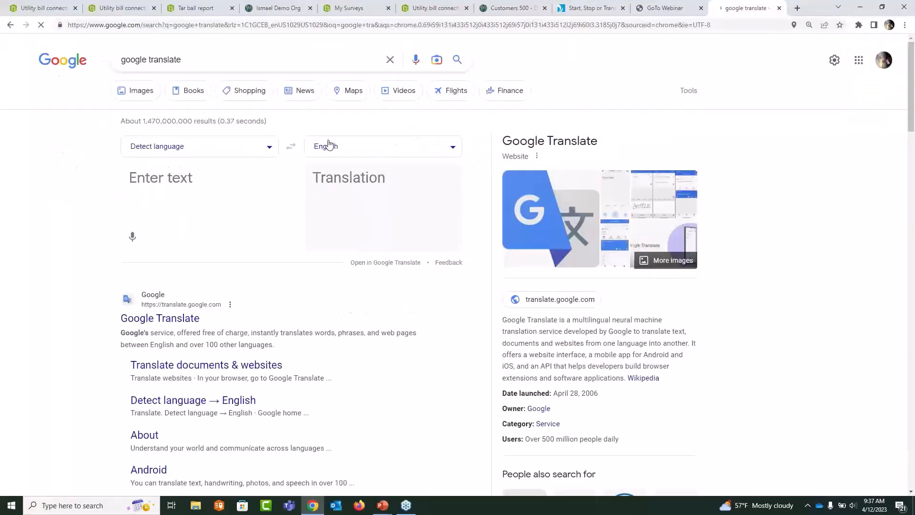
Step: Translate the copied survey description into Spanish with Google Translate and copy the translated text
{"action": "left_click", "coordinate": [333, 149]}
{"action": "type", "text": "sp"}
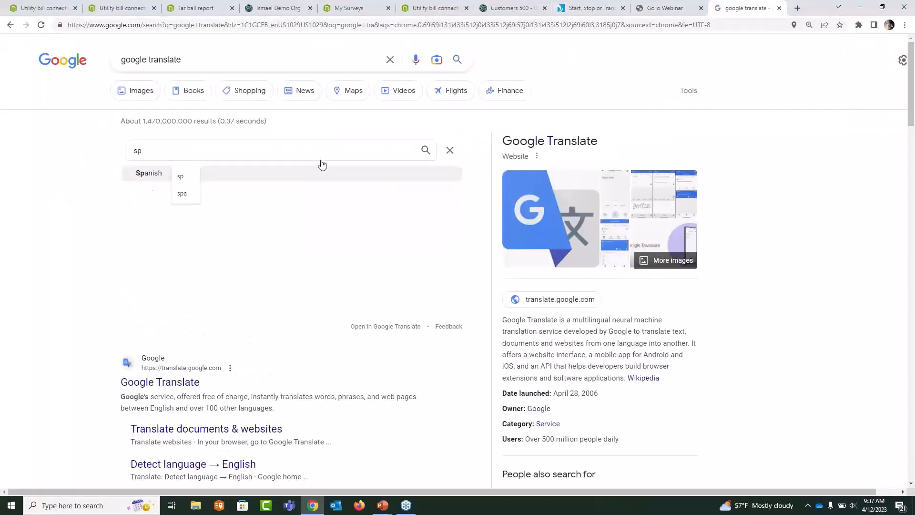
{"action": "left_click", "coordinate": [147, 176]}
{"action": "key", "text": "ctrl+v"}
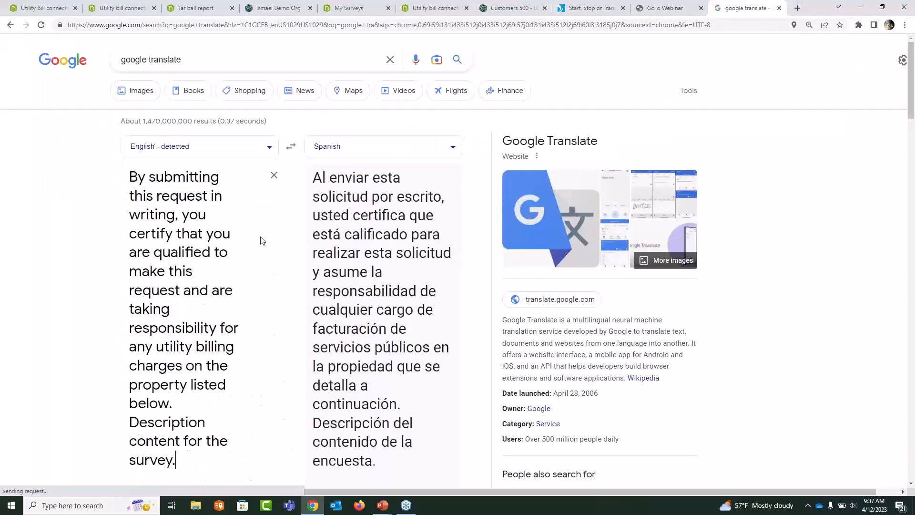
{"action": "scroll", "coordinate": [370, 383], "scroll_direction": "down", "scroll_amount": 3}
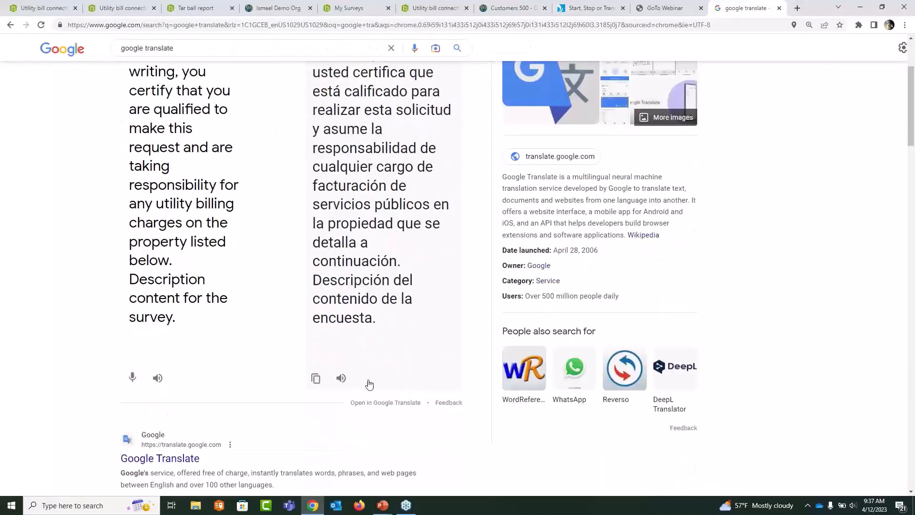
{"action": "left_click", "coordinate": [316, 378]}
Step: Return to the utility survey and paste the Spanish translation as the Español-España survey description
{"action": "scroll", "coordinate": [459, 190], "scroll_direction": "up", "scroll_amount": 2}
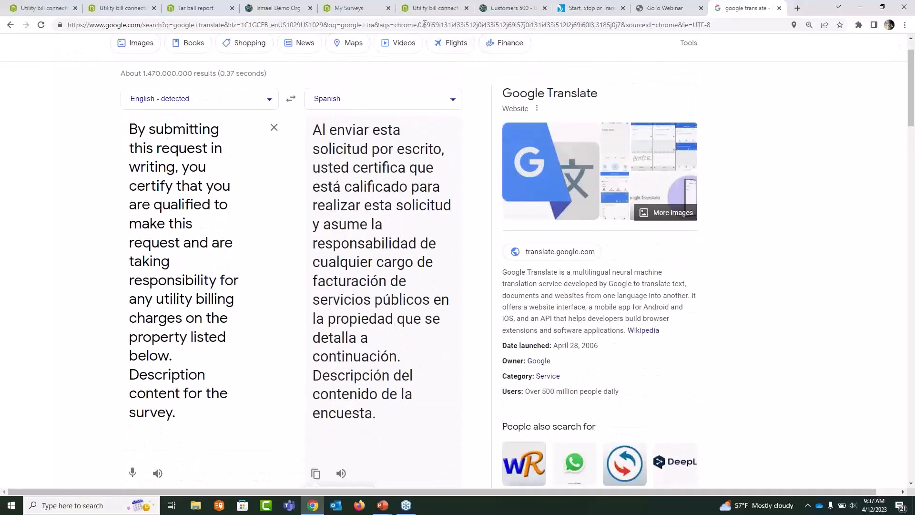
{"action": "left_click", "coordinate": [427, 10]}
{"action": "left_click", "coordinate": [716, 227]}
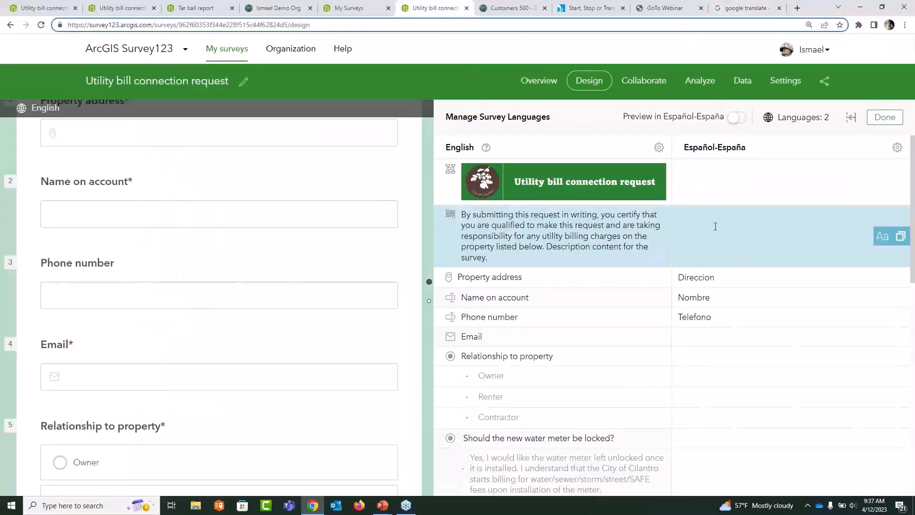
{"action": "key", "text": "ctrl+v"}
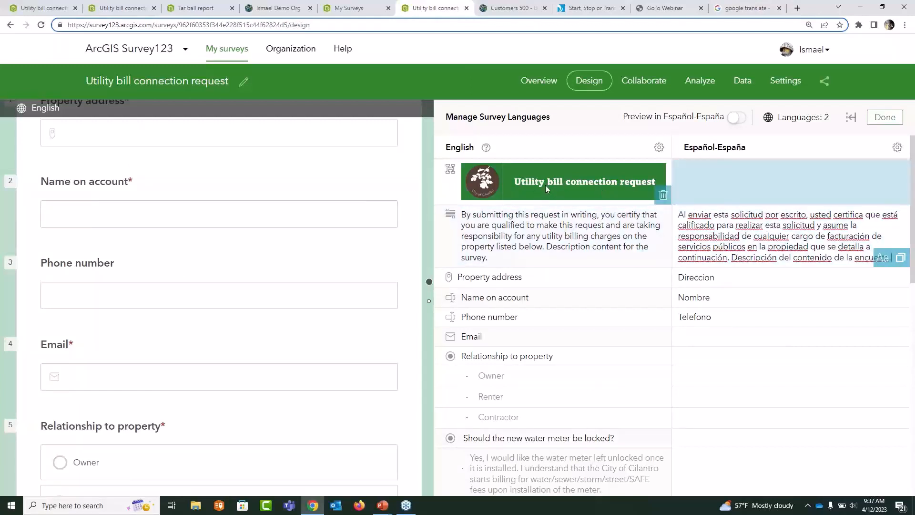
Step: Upload the image Peticion Conexion a la red as the Español-España header of the survey
{"action": "left_click", "coordinate": [901, 184]}
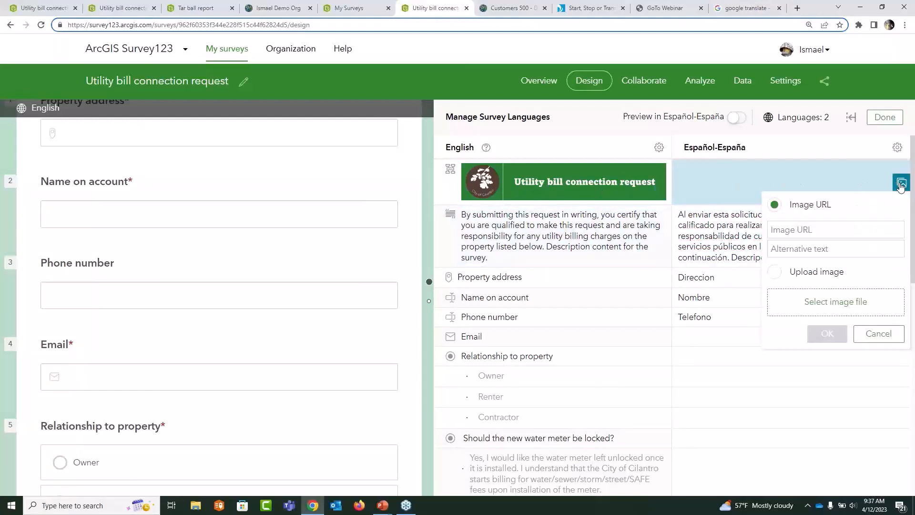
{"action": "left_click", "coordinate": [843, 307]}
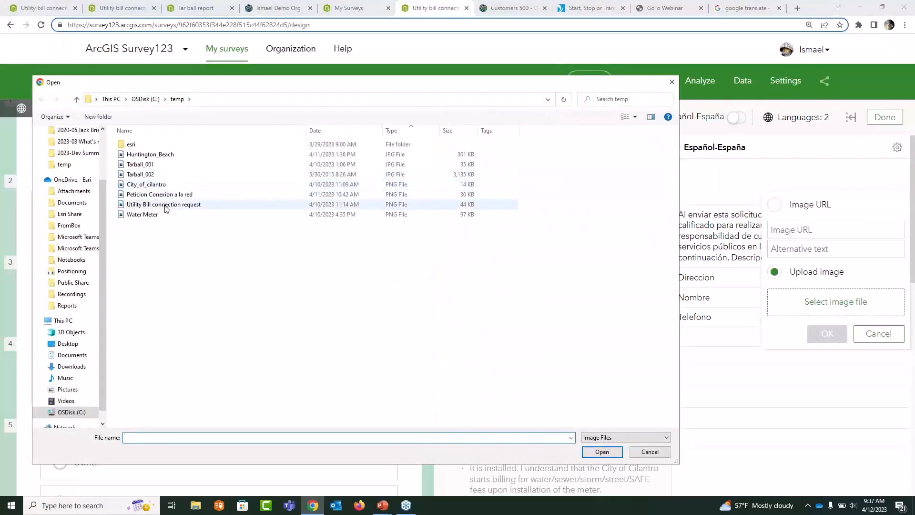
{"action": "double_click", "coordinate": [160, 194]}
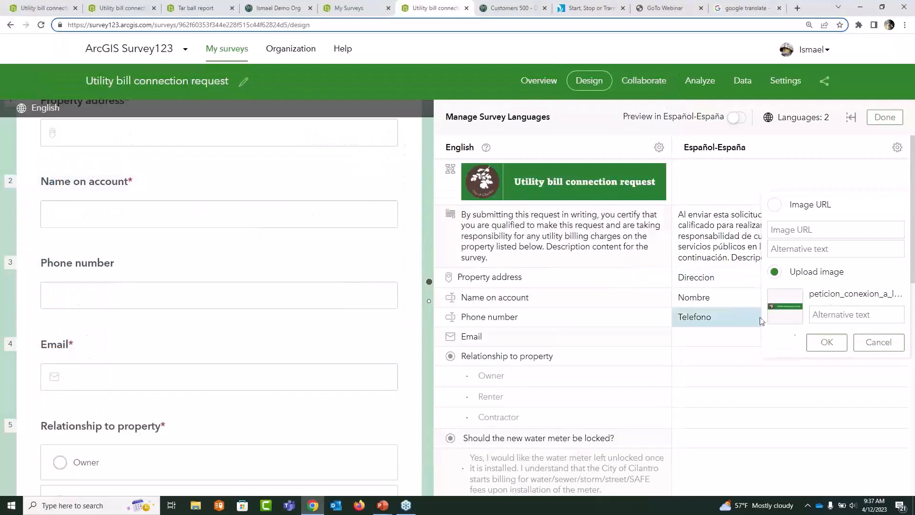
{"action": "left_click", "coordinate": [827, 342]}
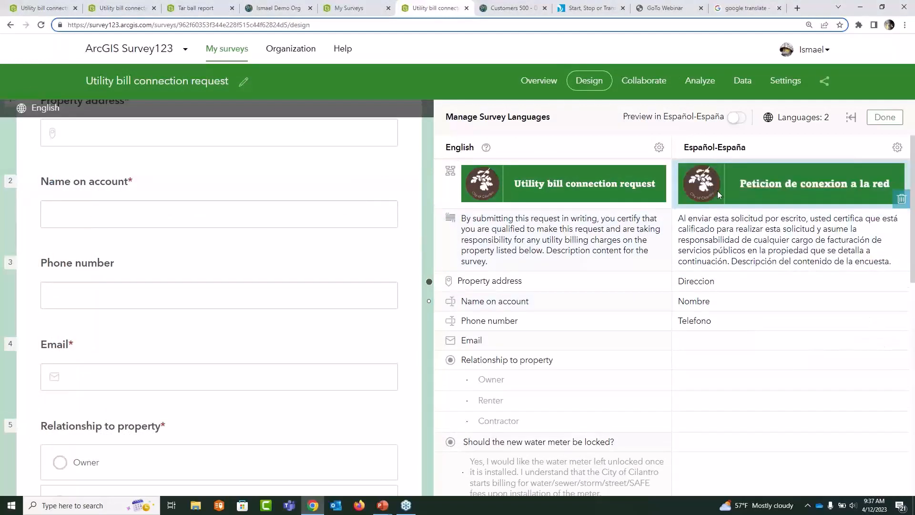
Step: Preview the form in Español-España and compare its header and description with the English version
{"action": "scroll", "coordinate": [334, 230], "scroll_direction": "up", "scroll_amount": 4}
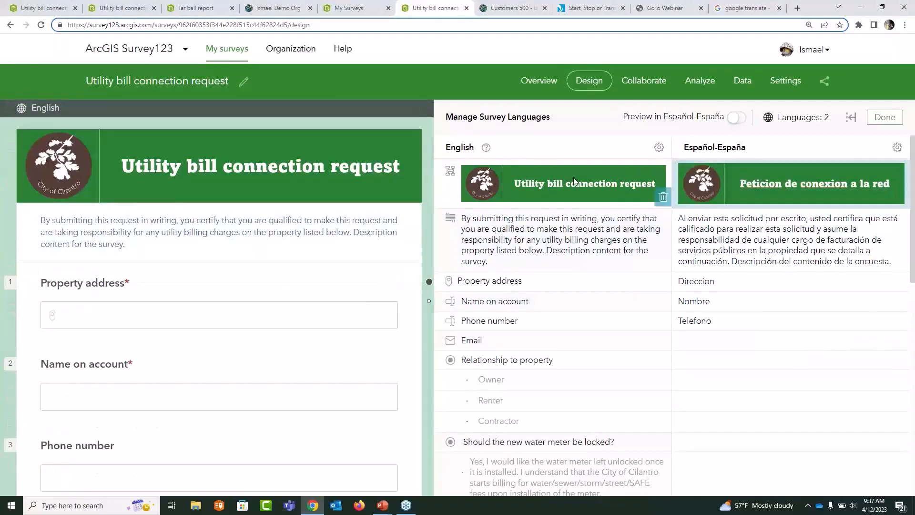
{"action": "left_click", "coordinate": [736, 119]}
{"action": "left_click", "coordinate": [736, 121]}
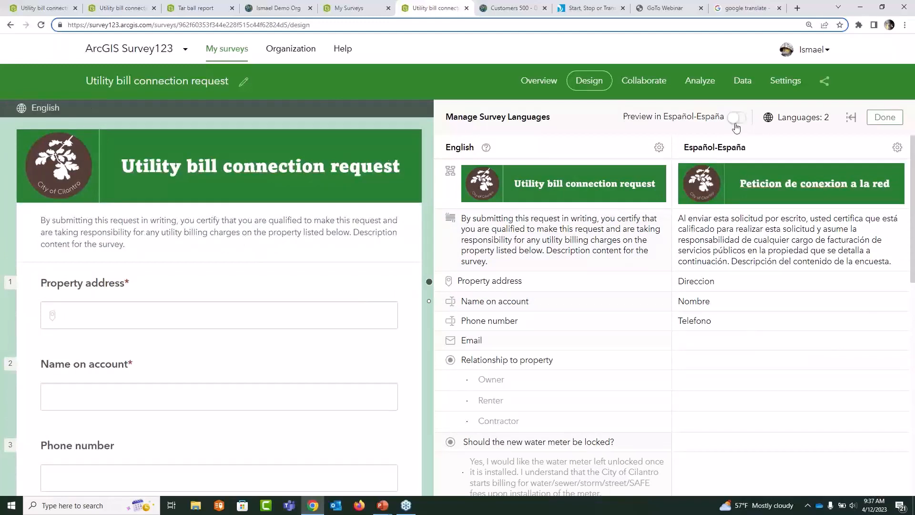
{"action": "left_click", "coordinate": [736, 121]}
{"action": "left_click", "coordinate": [736, 121]}
{"action": "left_click", "coordinate": [737, 122]}
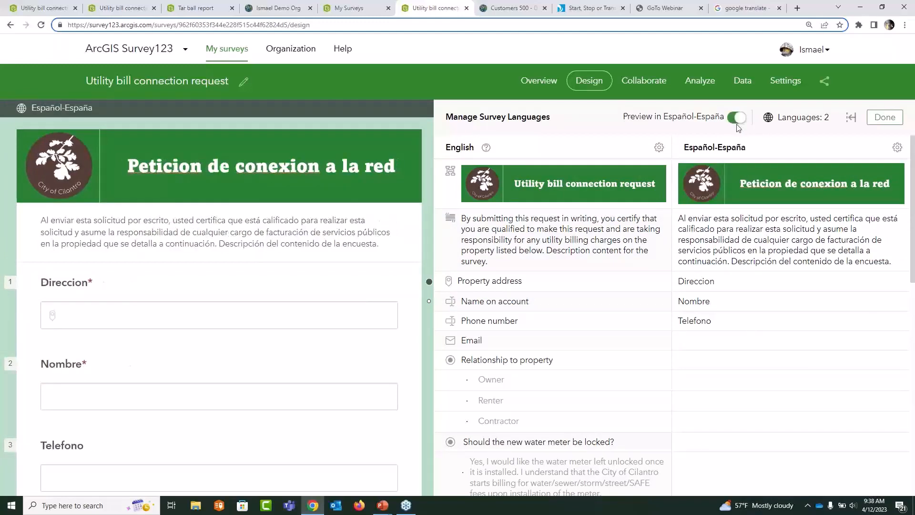
{"action": "left_click", "coordinate": [737, 123]}
{"action": "left_click", "coordinate": [736, 122]}
Step: Delete the Español-España language from the utility survey and leave the design page for the survey's Overview without saving
{"action": "left_click", "coordinate": [898, 147]}
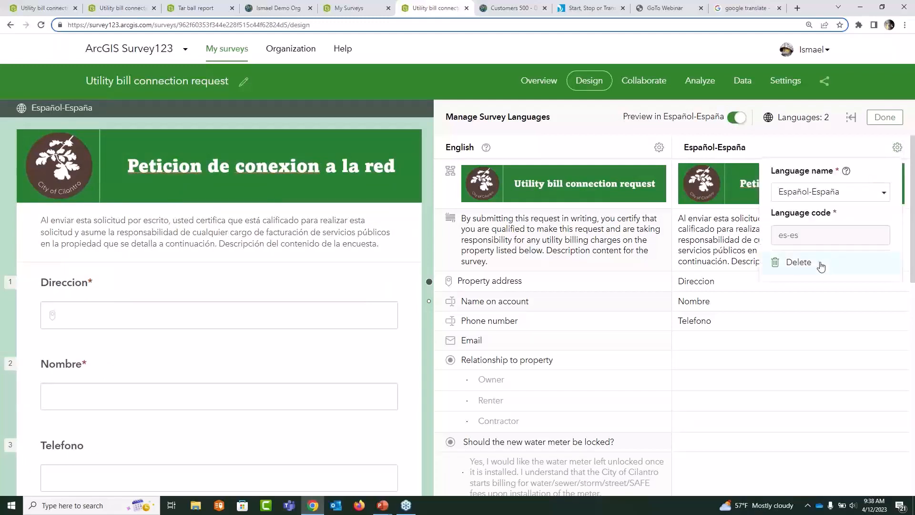
{"action": "left_click", "coordinate": [805, 264]}
{"action": "left_click", "coordinate": [807, 313]}
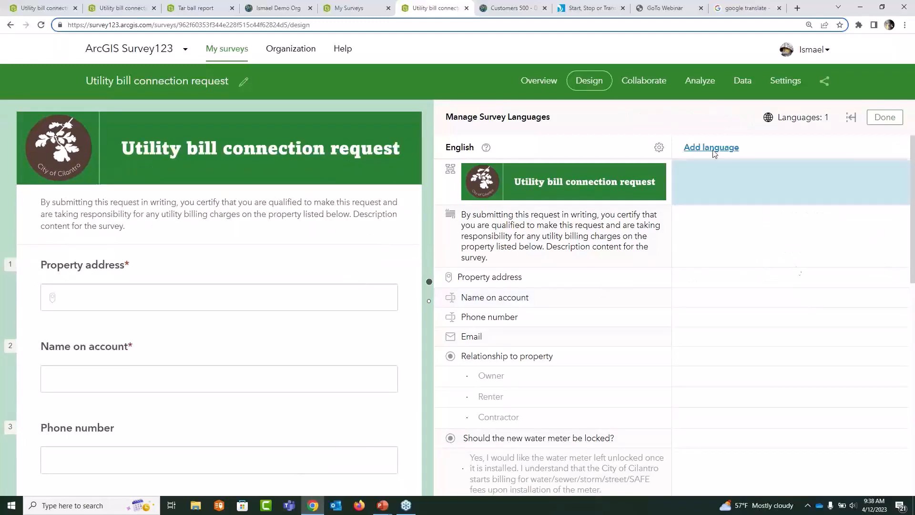
{"action": "left_click", "coordinate": [543, 78]}
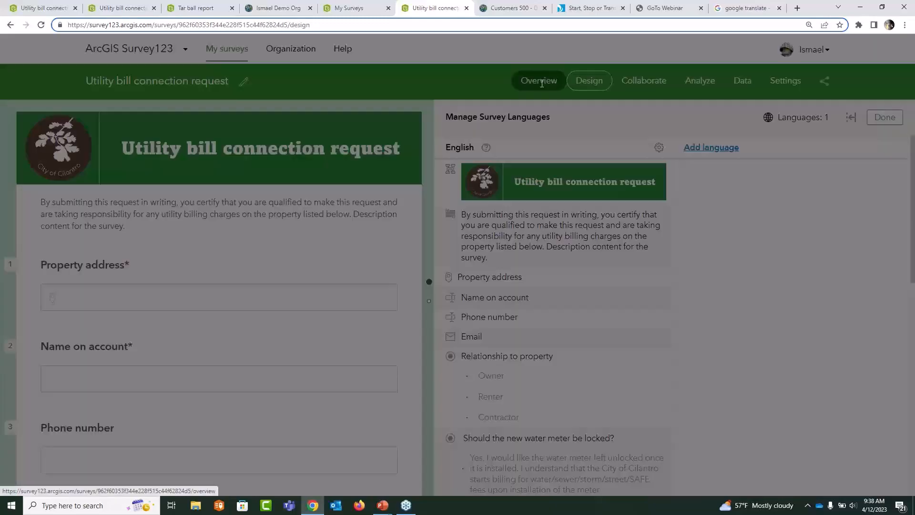
{"action": "left_click", "coordinate": [562, 152]}
{"action": "key", "text": "alt+Tab"}
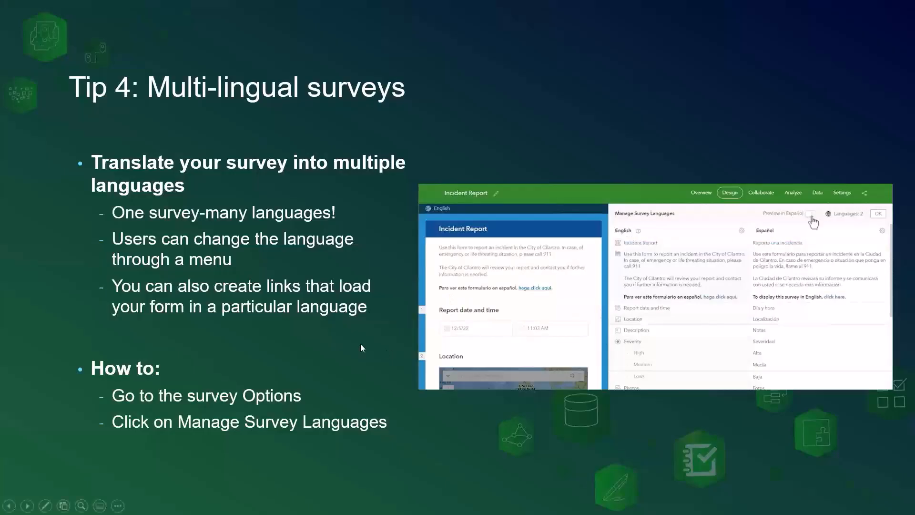
{"action": "left_click", "coordinate": [361, 344]}
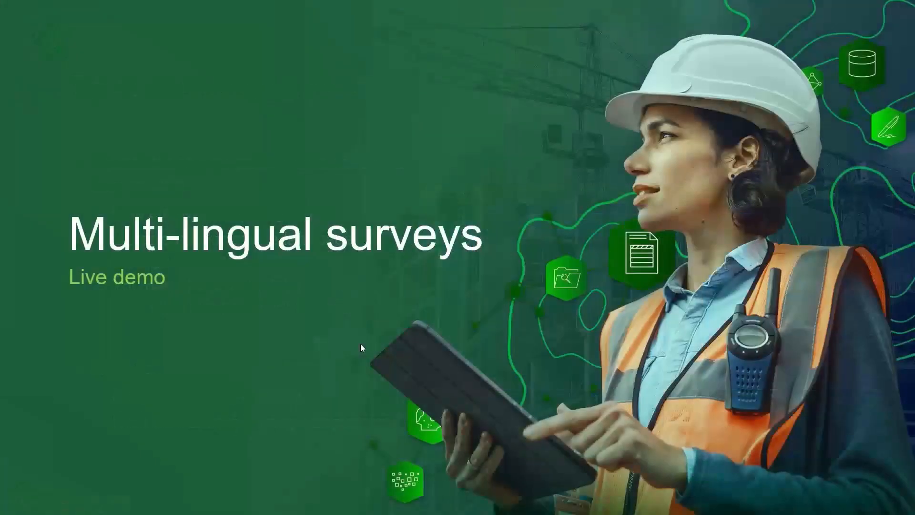
{"action": "left_click", "coordinate": [361, 345]}
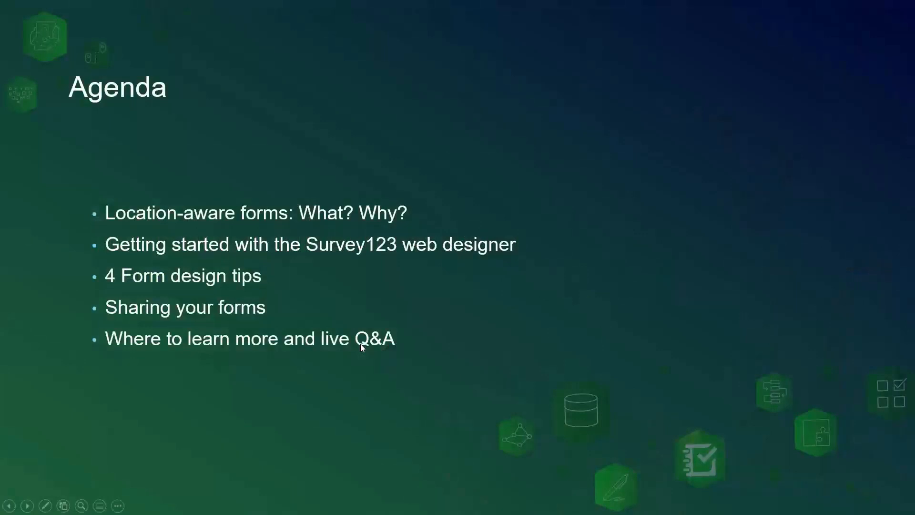
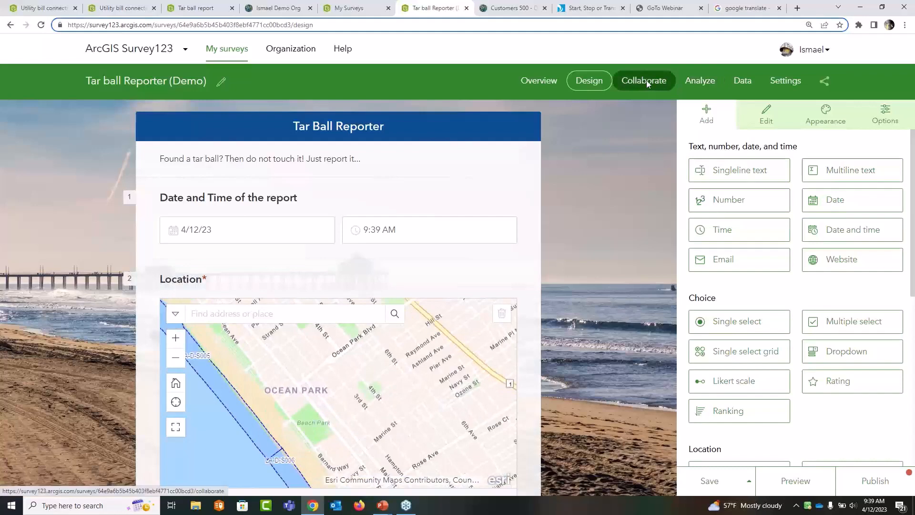
Step: Leave the design of Tar ball Reporter (Demo) without saving and open its survey sharing settings
{"action": "left_click", "coordinate": [507, 155]}
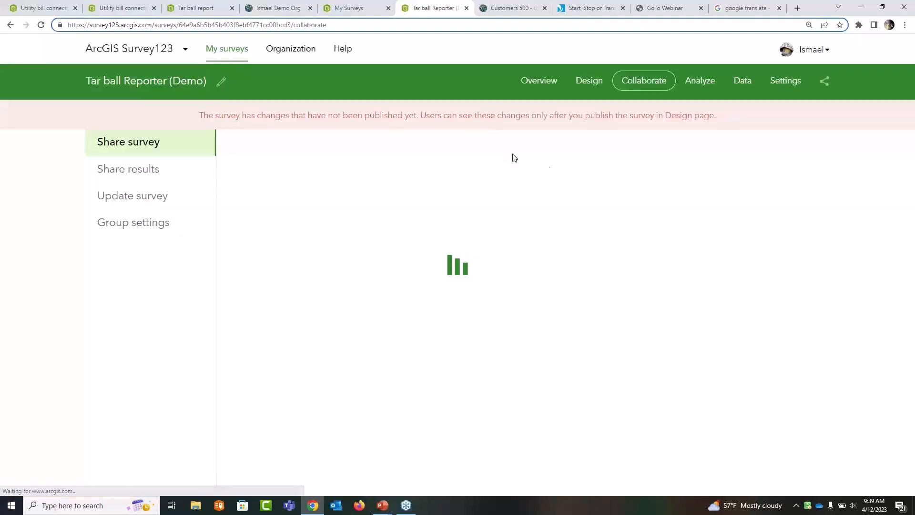
{"action": "scroll", "coordinate": [491, 313], "scroll_direction": "down", "scroll_amount": 2}
{"action": "scroll", "coordinate": [380, 229], "scroll_direction": "up", "scroll_amount": 2}
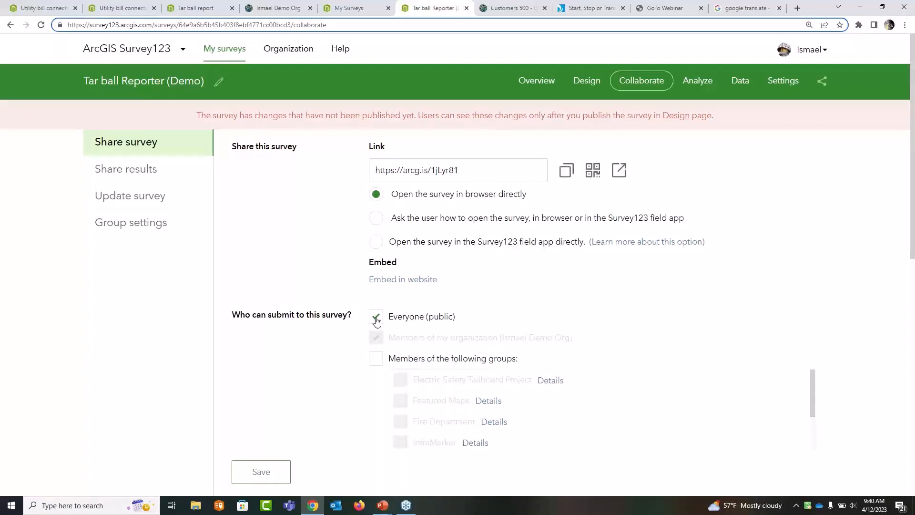
Step: Clear the public and organization submission permissions, allow Everyone (public) to submit again, and save the sharing settings
{"action": "left_click", "coordinate": [376, 317]}
{"action": "left_click", "coordinate": [375, 338]}
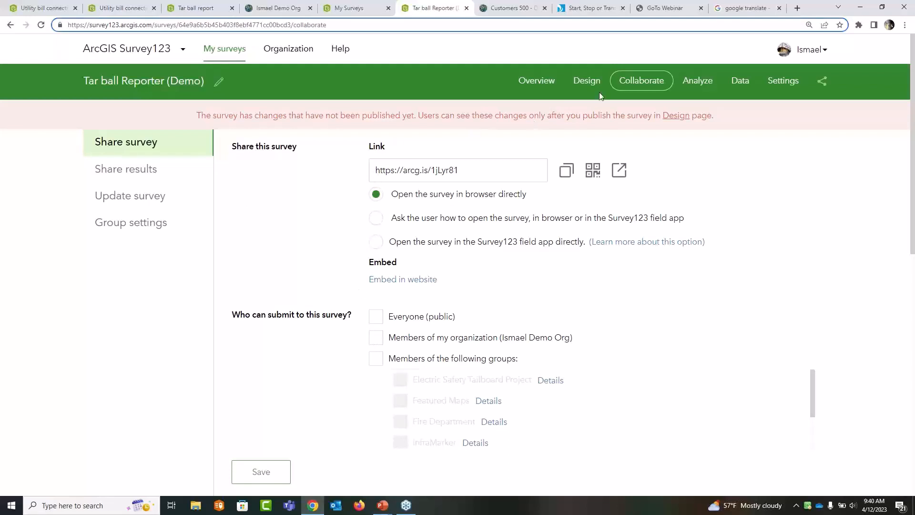
{"action": "left_click", "coordinate": [376, 317]}
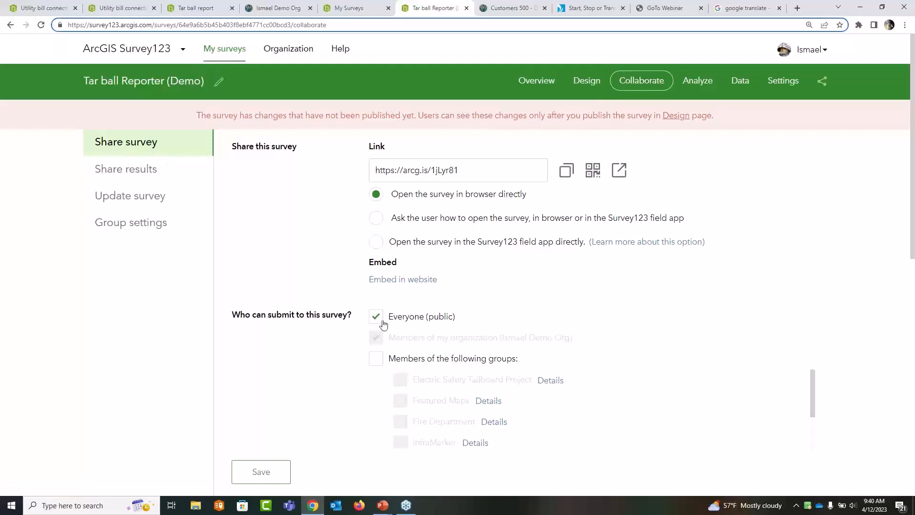
{"action": "left_click", "coordinate": [255, 472]}
{"action": "scroll", "coordinate": [288, 427], "scroll_direction": "down", "scroll_amount": 5}
{"action": "scroll", "coordinate": [288, 427], "scroll_direction": "down", "scroll_amount": 2}
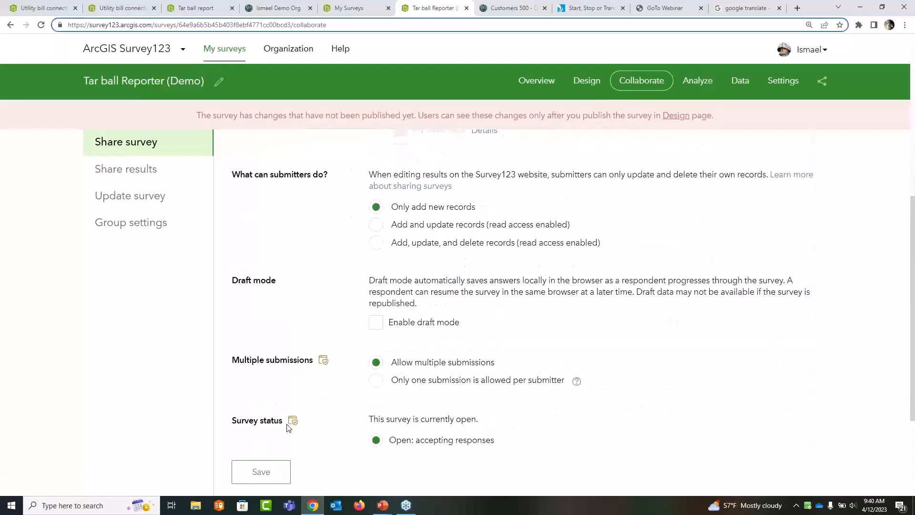
{"action": "left_click", "coordinate": [267, 479]}
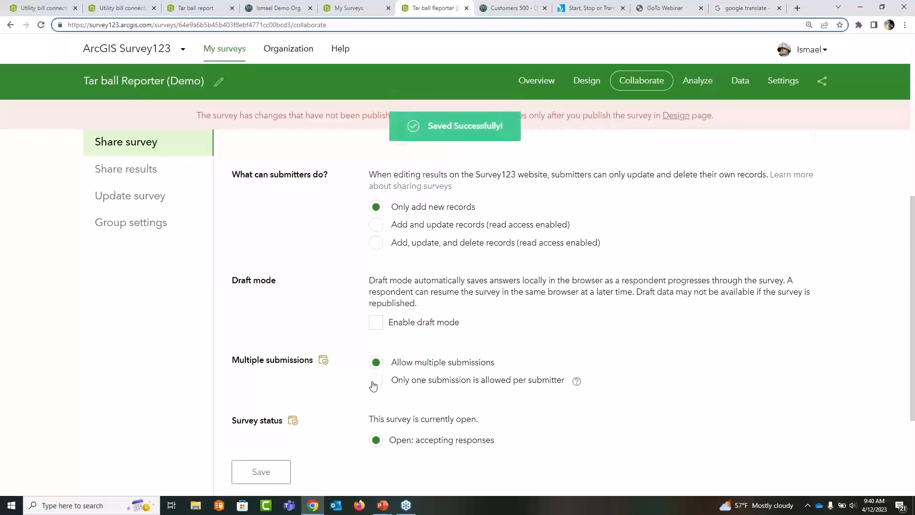
Step: Schedule the survey to open on 4/13/2023 12:00 AM and close on 4/27/2023 12:00 AM
{"action": "scroll", "coordinate": [329, 394], "scroll_direction": "down", "scroll_amount": 3}
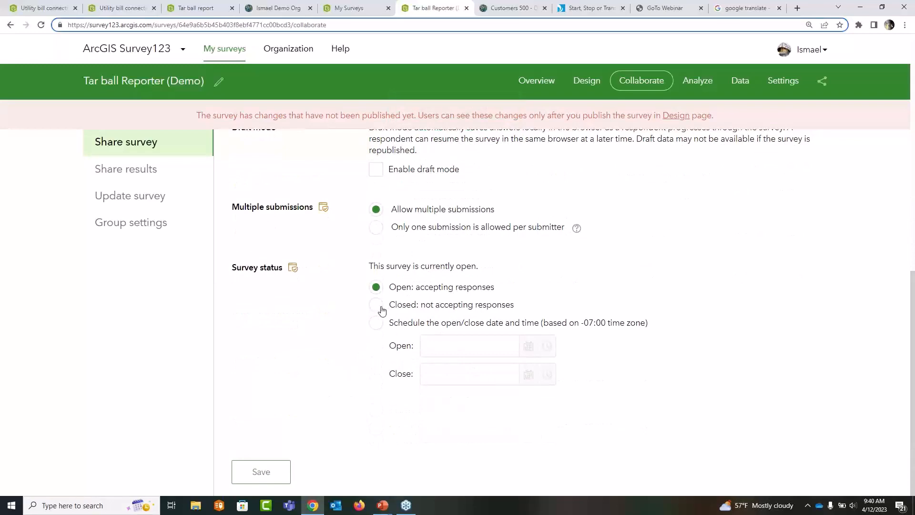
{"action": "left_click", "coordinate": [376, 325]}
{"action": "scroll", "coordinate": [376, 325], "scroll_direction": "down", "scroll_amount": 4}
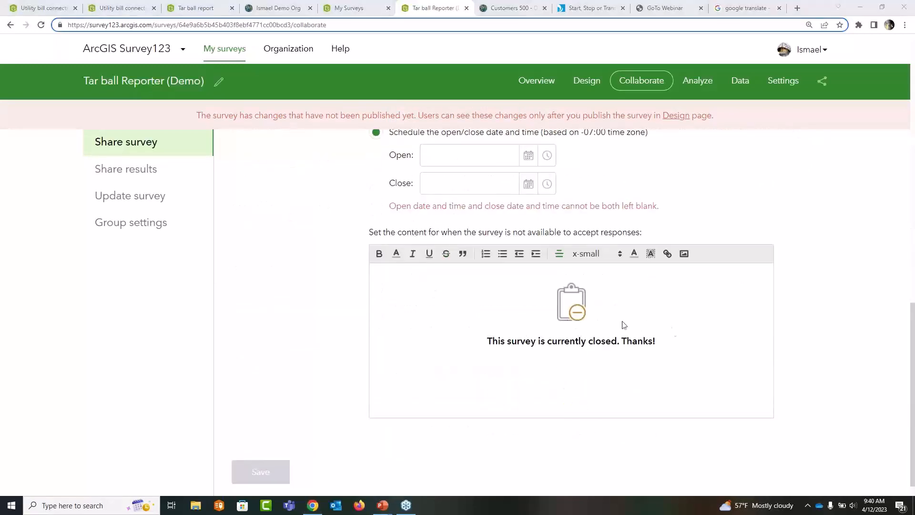
{"action": "scroll", "coordinate": [576, 348], "scroll_direction": "up", "scroll_amount": 2}
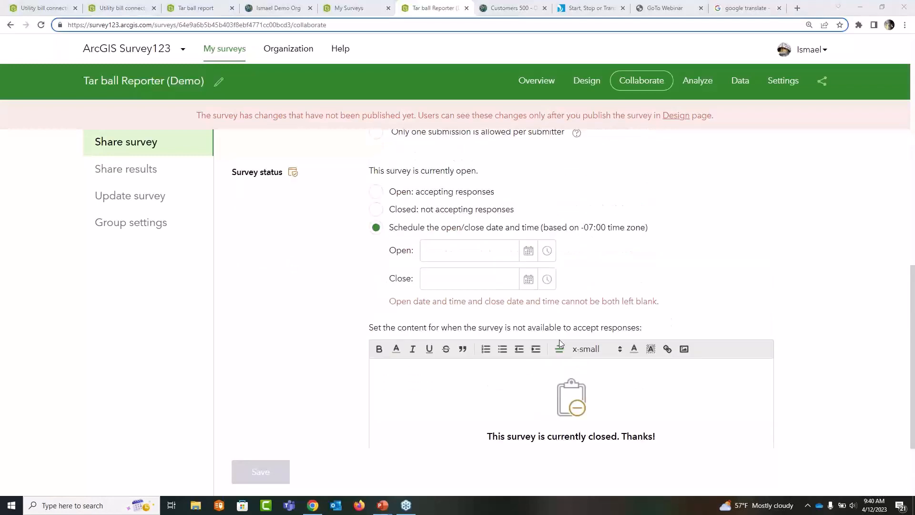
{"action": "left_click", "coordinate": [528, 250]}
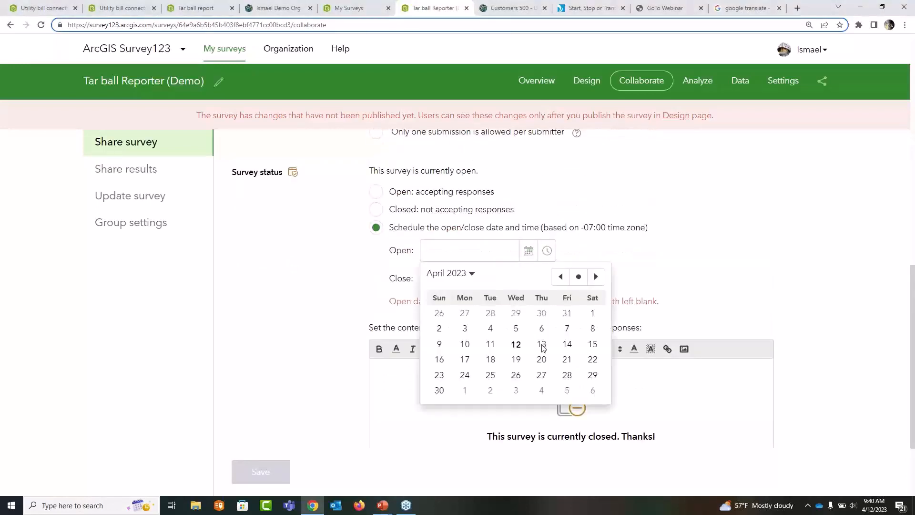
{"action": "left_click", "coordinate": [542, 344]}
{"action": "left_click", "coordinate": [528, 280]}
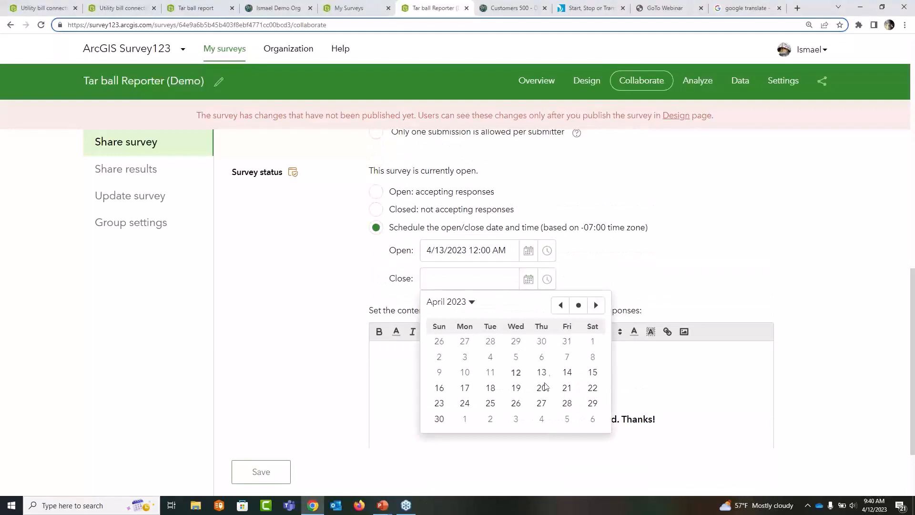
{"action": "left_click", "coordinate": [542, 403]}
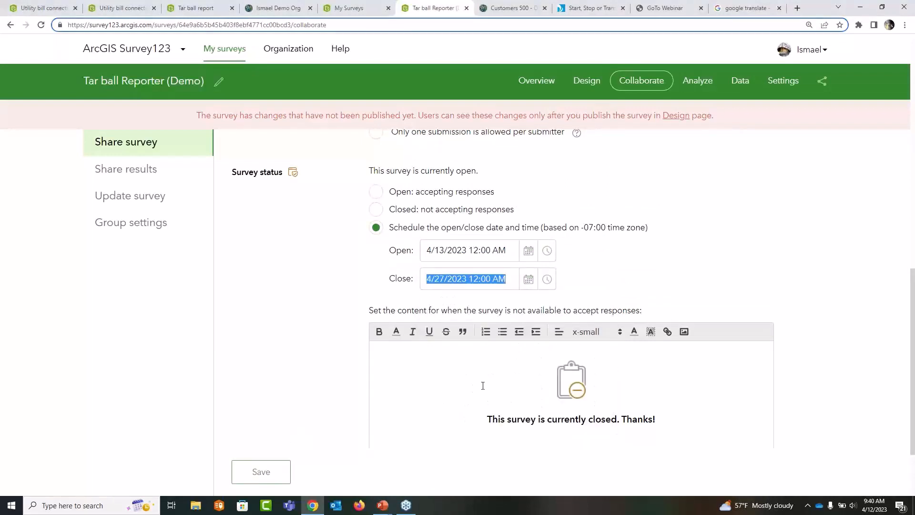
Step: Review the message for when the survey is not accepting responses and save the scheduled survey status
{"action": "scroll", "coordinate": [637, 398], "scroll_direction": "up", "scroll_amount": 1}
{"action": "scroll", "coordinate": [639, 397], "scroll_direction": "down", "scroll_amount": 3}
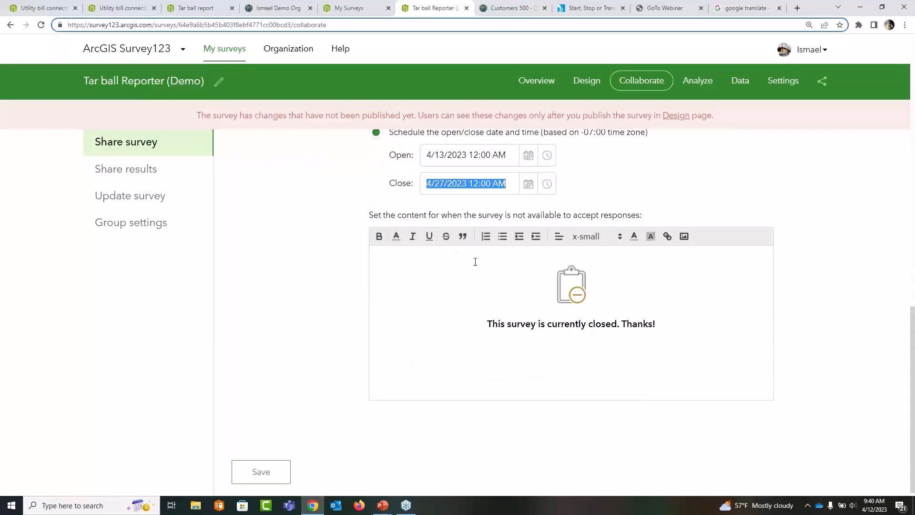
{"action": "left_click_drag", "start_coordinate": [489, 326], "coordinate": [550, 353]}
{"action": "scroll", "coordinate": [546, 348], "scroll_direction": "up", "scroll_amount": 1}
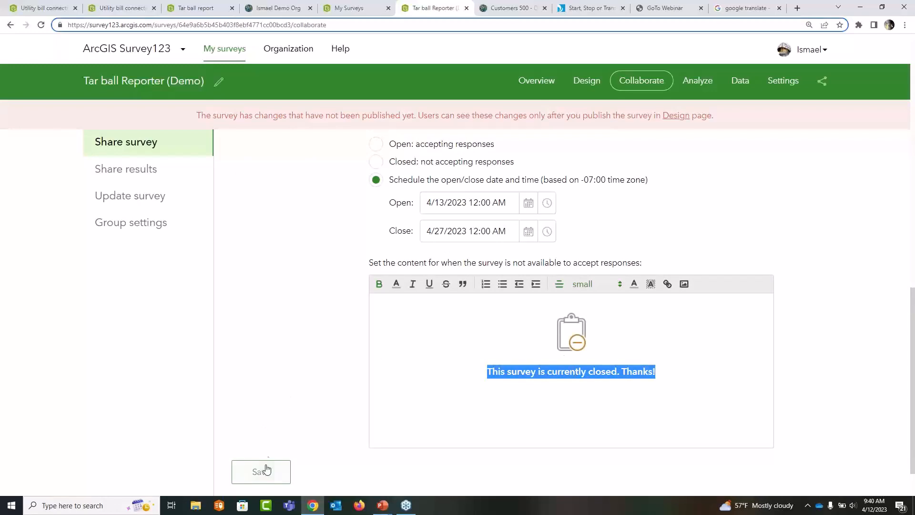
{"action": "left_click", "coordinate": [270, 470]}
{"action": "scroll", "coordinate": [308, 398], "scroll_direction": "up", "scroll_amount": 10}
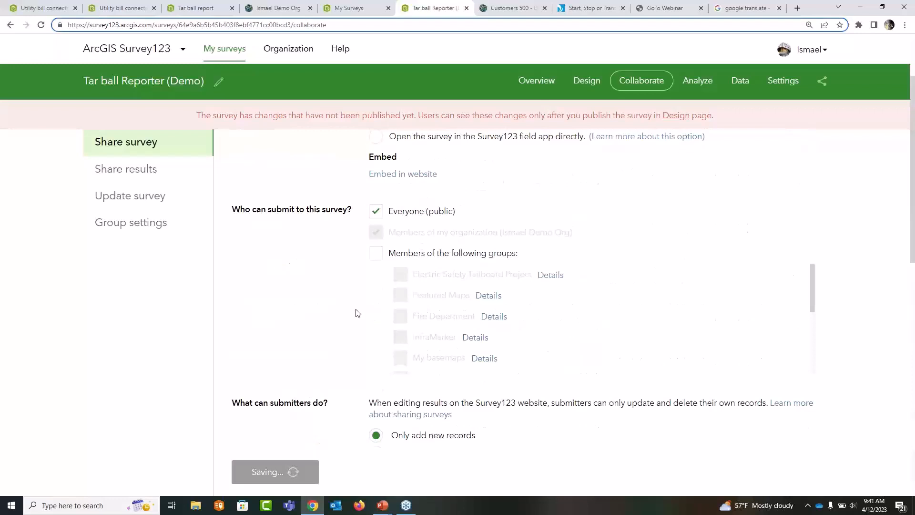
{"action": "scroll", "coordinate": [324, 331], "scroll_direction": "down", "scroll_amount": 2}
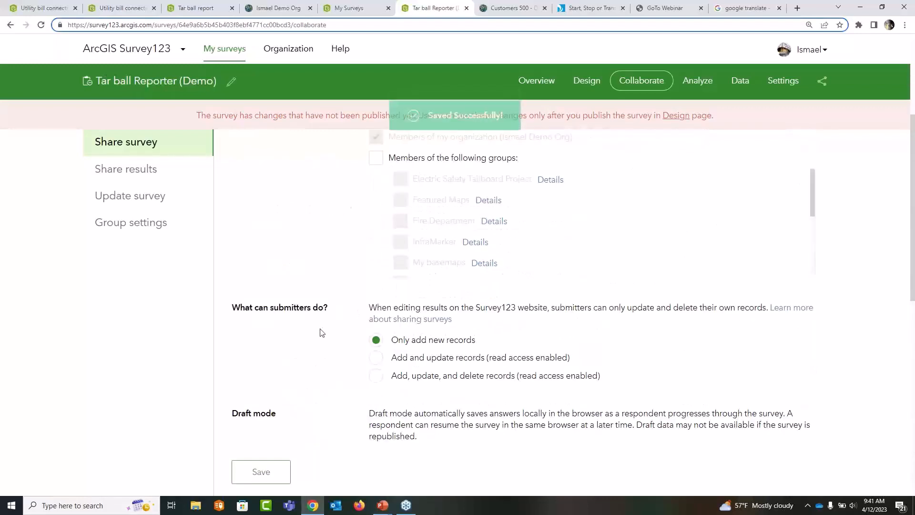
Step: Allow only members of the Fire Department group to view the survey results and save the results sharing settings
{"action": "left_click_drag", "start_coordinate": [231, 307], "coordinate": [329, 308]}
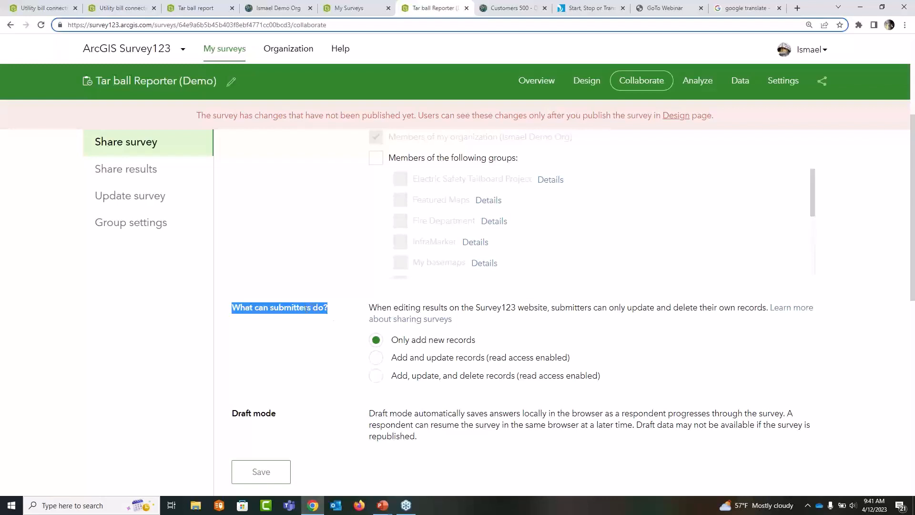
{"action": "scroll", "coordinate": [262, 231], "scroll_direction": "up", "scroll_amount": 4}
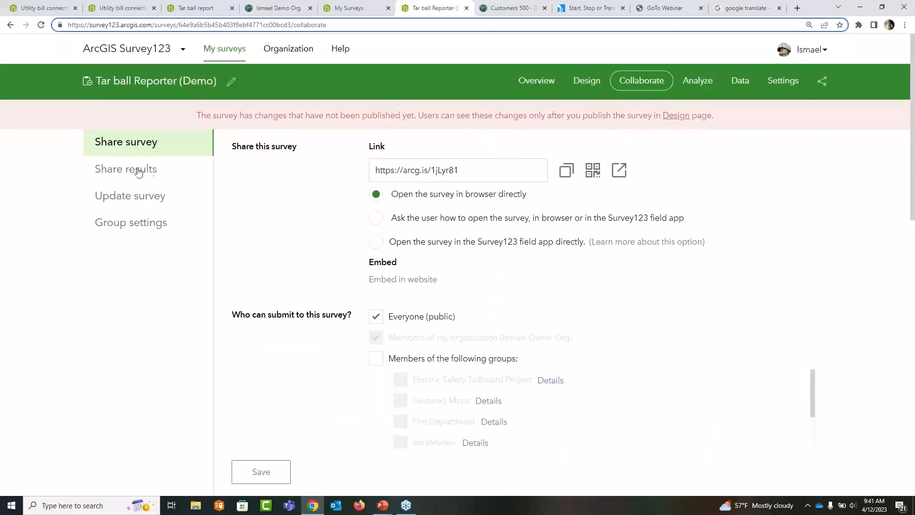
{"action": "left_click", "coordinate": [118, 174]}
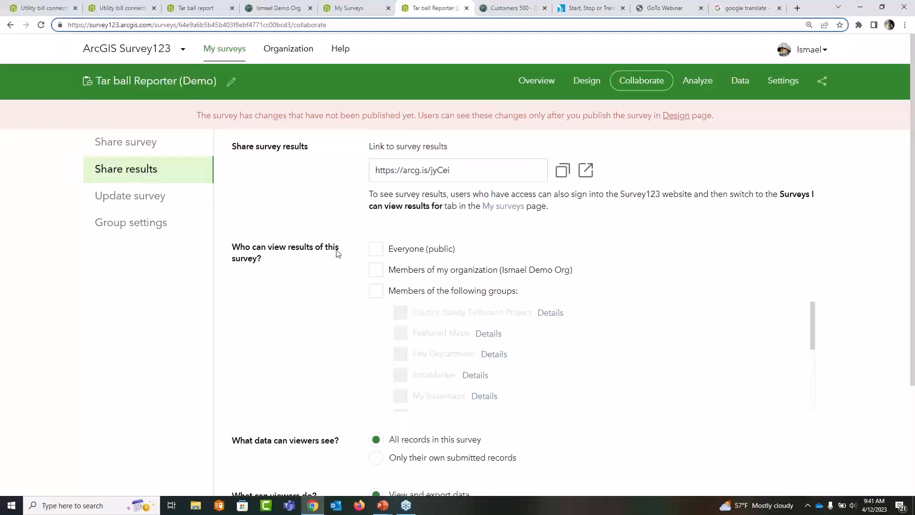
{"action": "left_click", "coordinate": [377, 293]}
{"action": "left_click", "coordinate": [401, 353]}
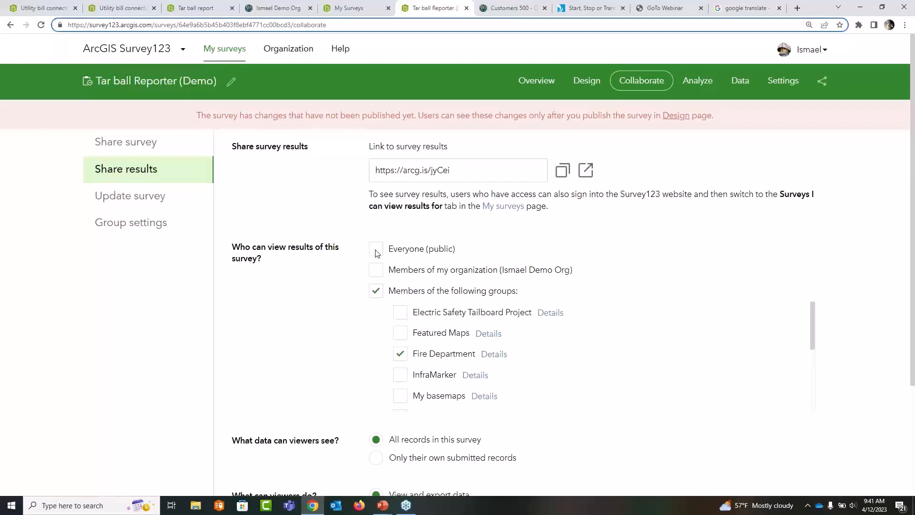
{"action": "scroll", "coordinate": [371, 334], "scroll_direction": "down", "scroll_amount": 3}
{"action": "left_click", "coordinate": [275, 418]}
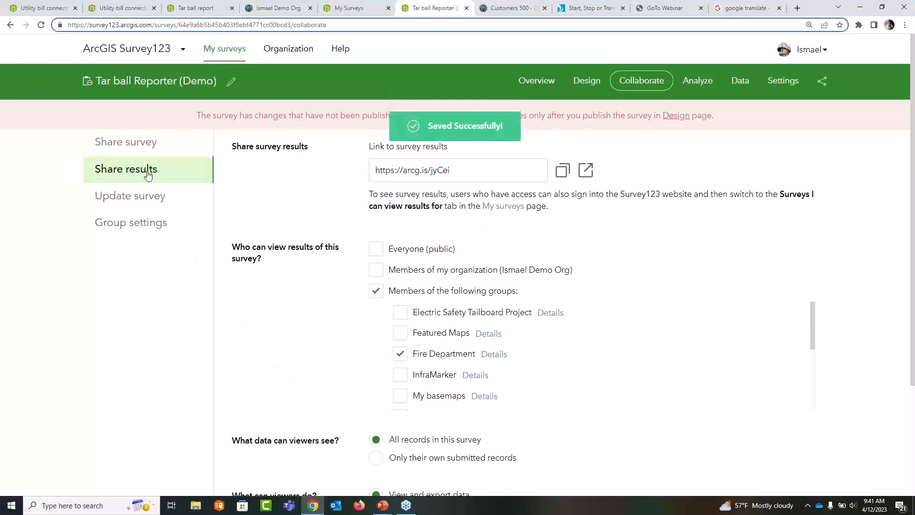
Step: Compare who can submit to the survey with who can view its results, including the available groups
{"action": "left_click", "coordinate": [139, 144]}
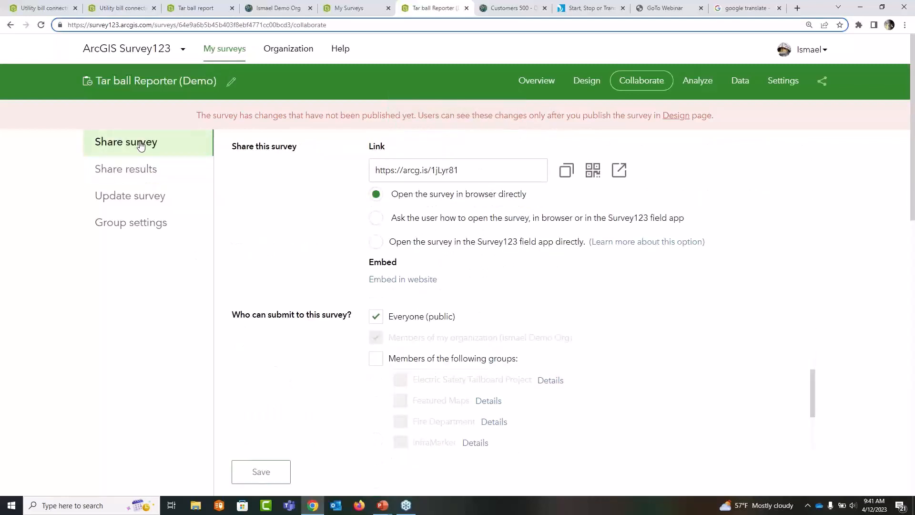
{"action": "left_click", "coordinate": [136, 173]}
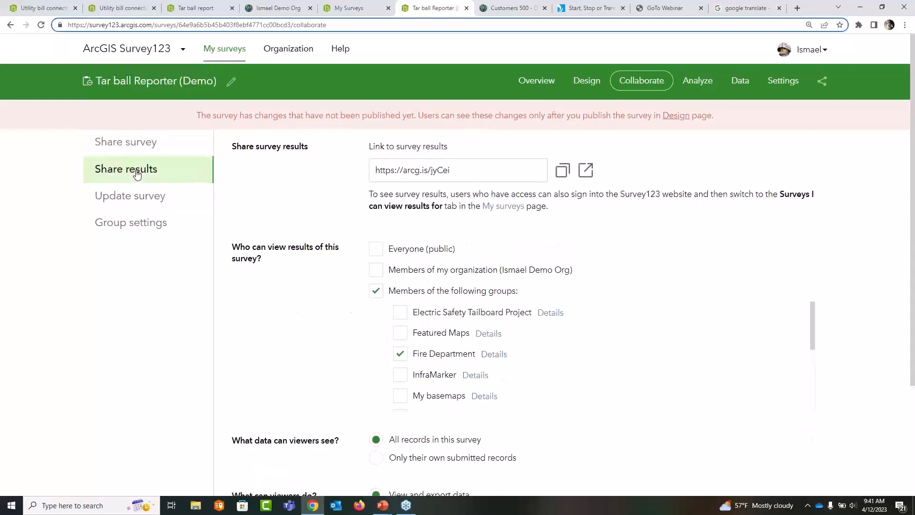
{"action": "scroll", "coordinate": [396, 313], "scroll_direction": "down", "scroll_amount": 5}
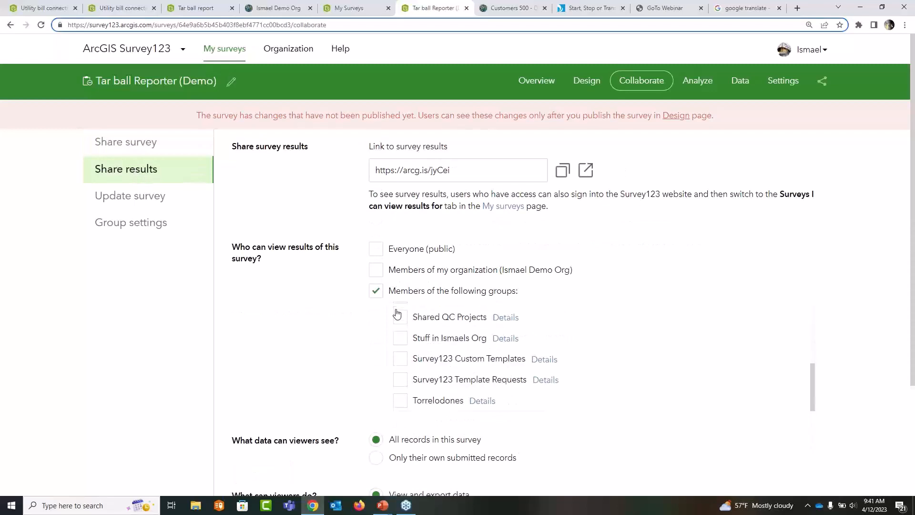
{"action": "scroll", "coordinate": [397, 313], "scroll_direction": "up", "scroll_amount": 5}
Step: Try allowing submitters to add and update records, examine the exposure warning, and return to Only add new records
{"action": "left_click", "coordinate": [150, 148]}
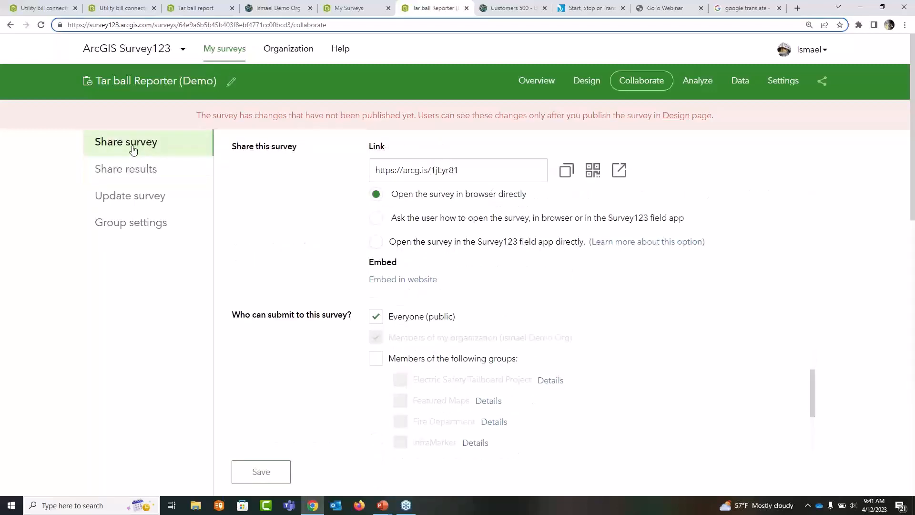
{"action": "scroll", "coordinate": [365, 286], "scroll_direction": "down", "scroll_amount": 5}
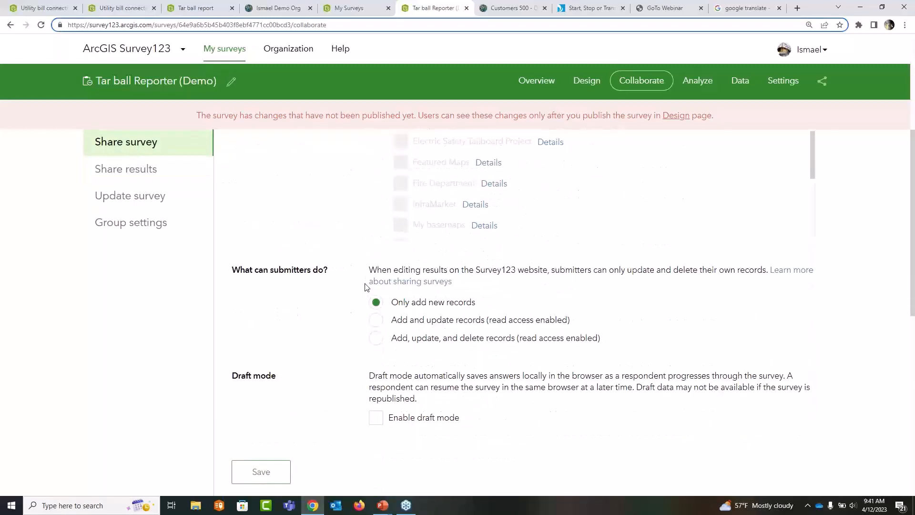
{"action": "left_click", "coordinate": [376, 320]}
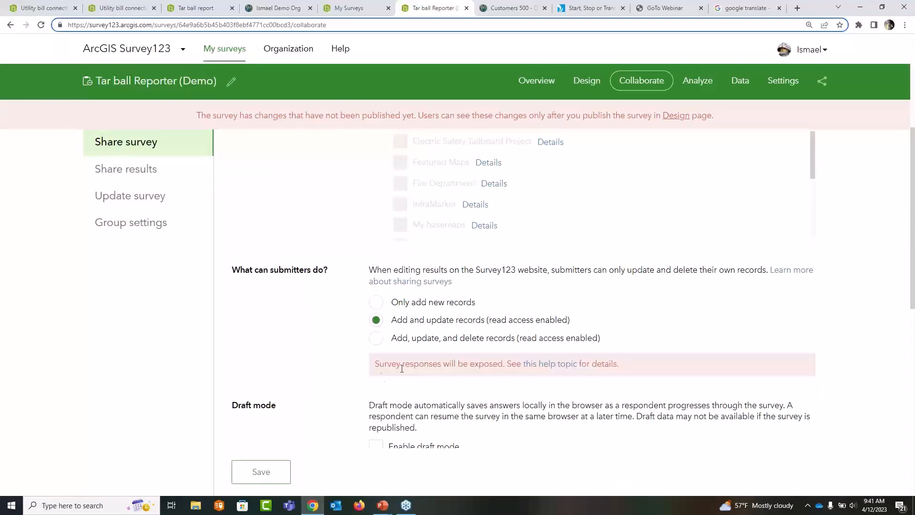
{"action": "left_click_drag", "start_coordinate": [384, 363], "coordinate": [622, 362]}
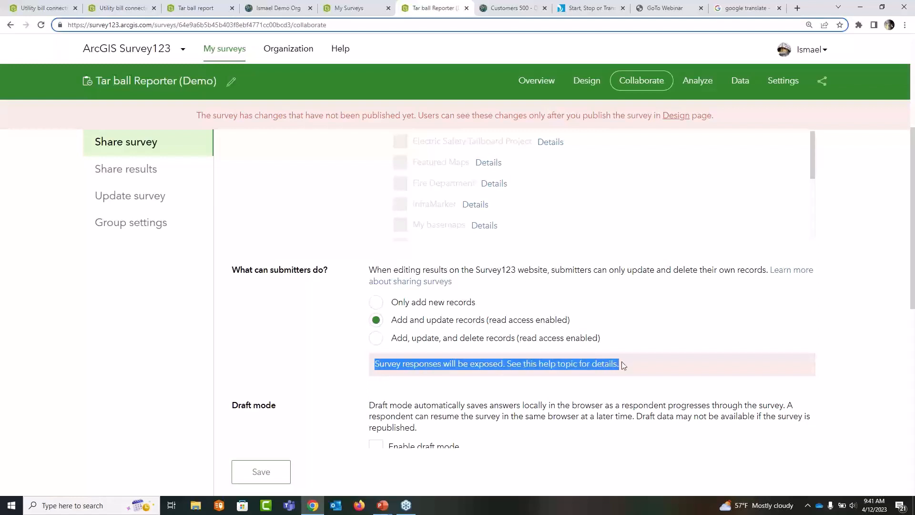
{"action": "left_click", "coordinate": [340, 333]}
{"action": "left_click", "coordinate": [398, 305]}
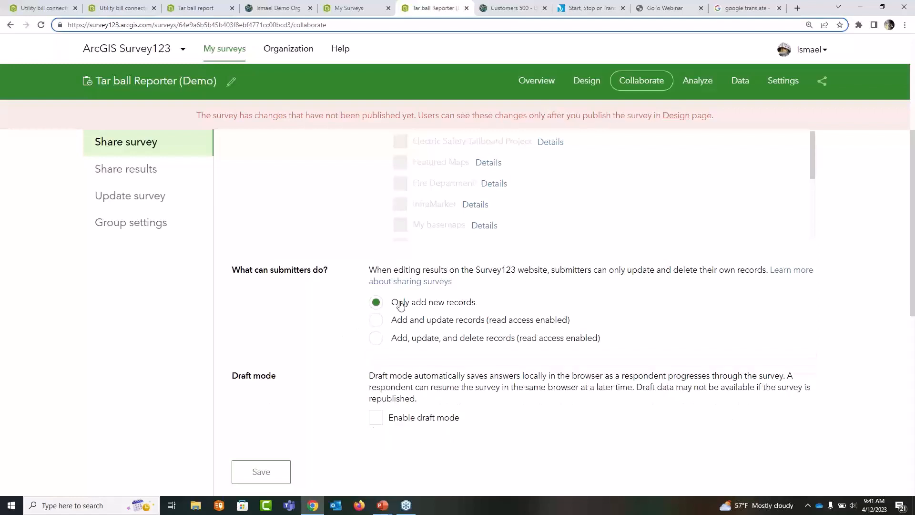
{"action": "left_click", "coordinate": [376, 320]}
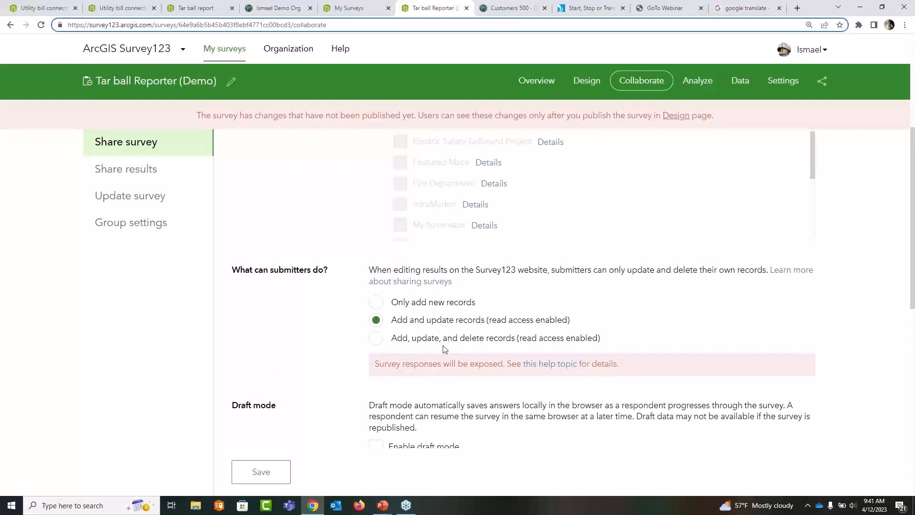
{"action": "left_click_drag", "start_coordinate": [376, 368], "coordinate": [618, 365]}
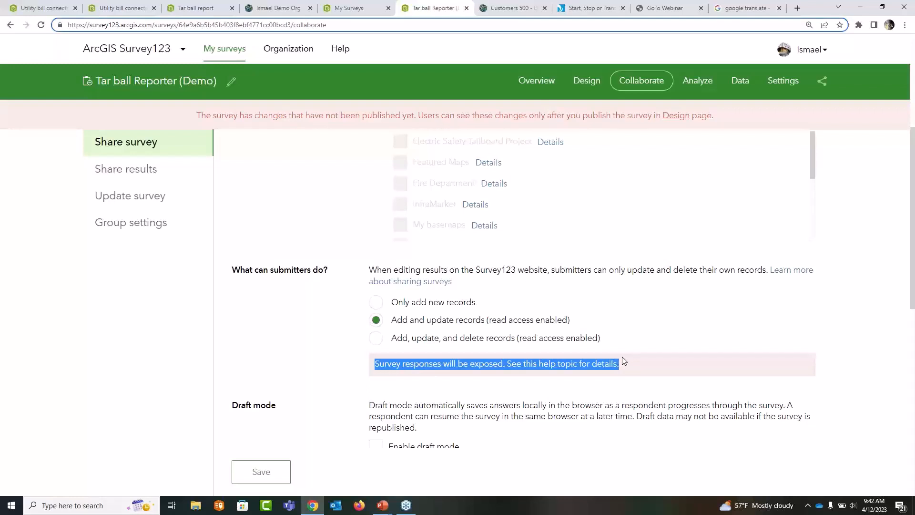
{"action": "left_click", "coordinate": [633, 368]}
{"action": "left_click", "coordinate": [377, 302]}
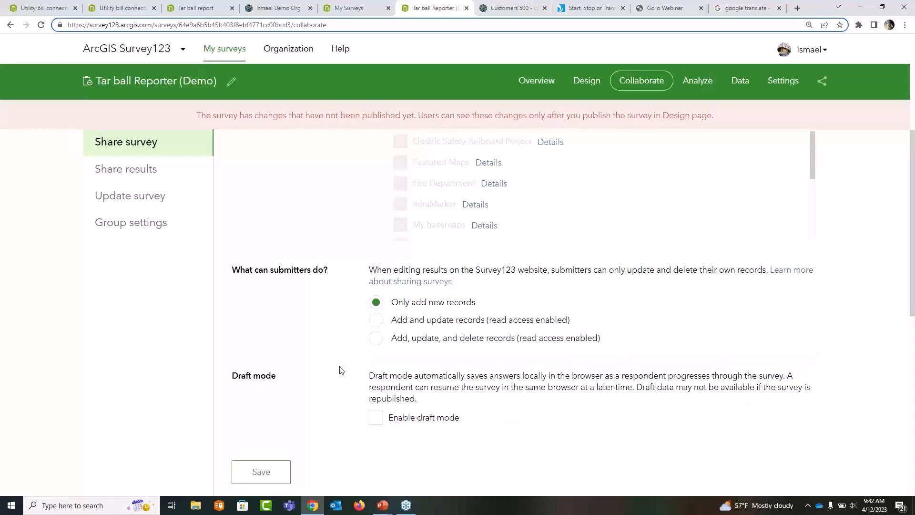
Step: Show the survey's QR code and copy the survey link
{"action": "scroll", "coordinate": [342, 370], "scroll_direction": "up", "scroll_amount": 5}
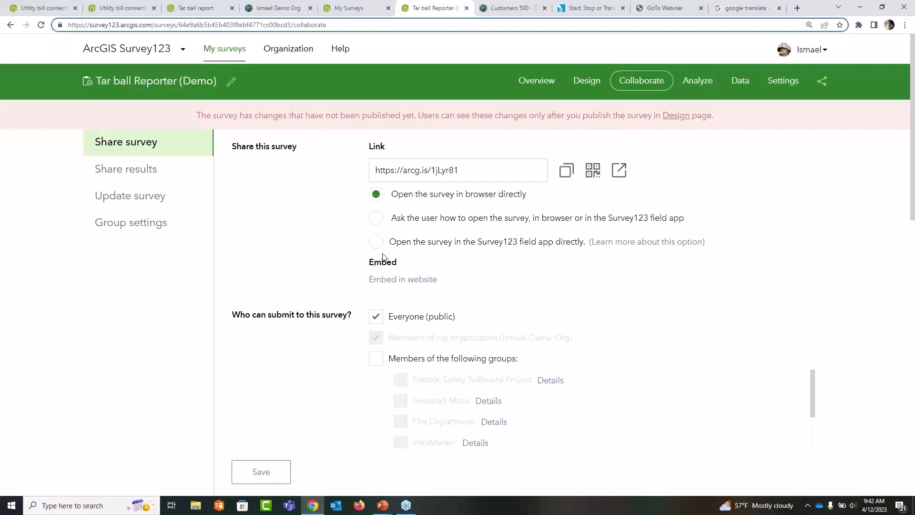
{"action": "left_click_drag", "start_coordinate": [461, 170], "coordinate": [374, 170]}
{"action": "left_click", "coordinate": [593, 170]}
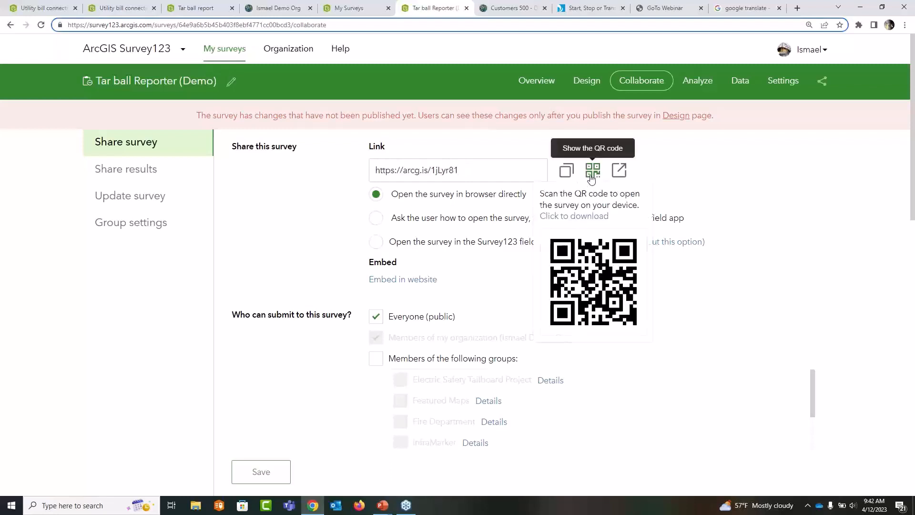
{"action": "left_click_drag", "start_coordinate": [470, 173], "coordinate": [373, 175]}
{"action": "right_click", "coordinate": [391, 177]}
{"action": "left_click", "coordinate": [413, 186]}
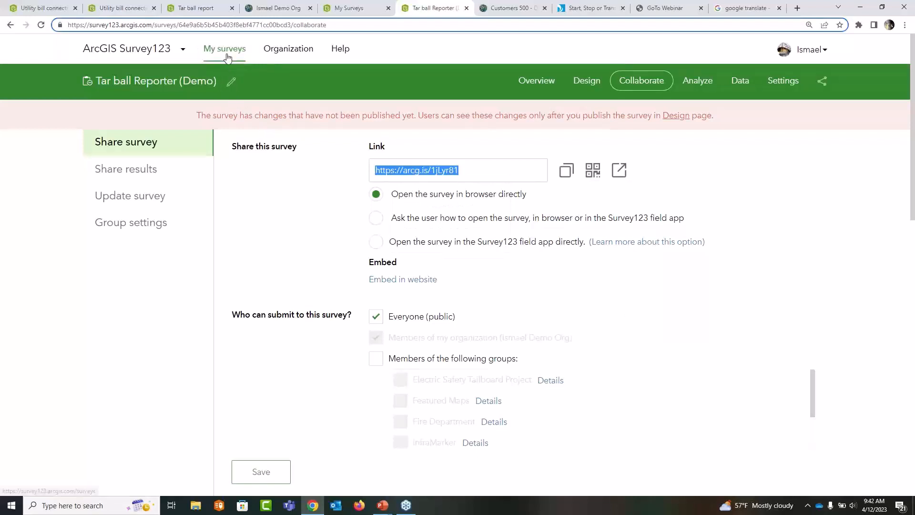
Step: Open the survey info for editing and replace the thumbnail with the Water Meter image from the temp folder
{"action": "left_click", "coordinate": [232, 84]}
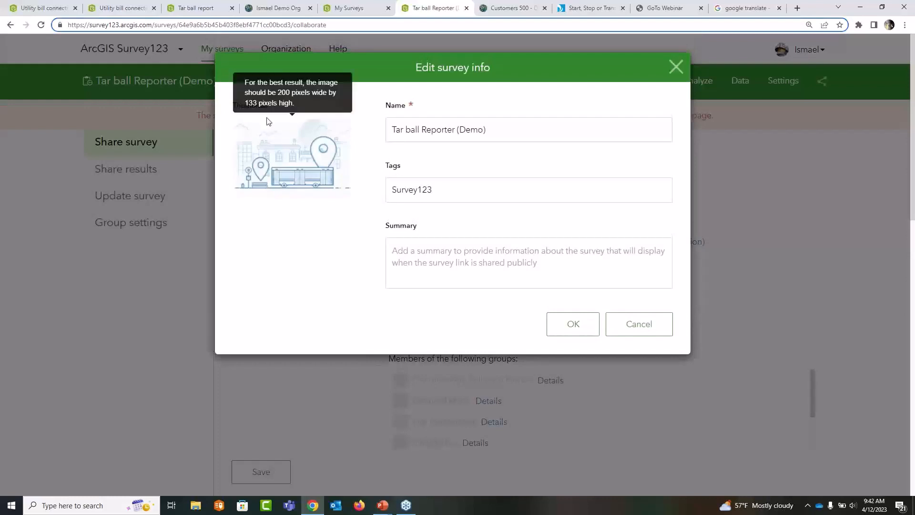
{"action": "left_click", "coordinate": [280, 151]}
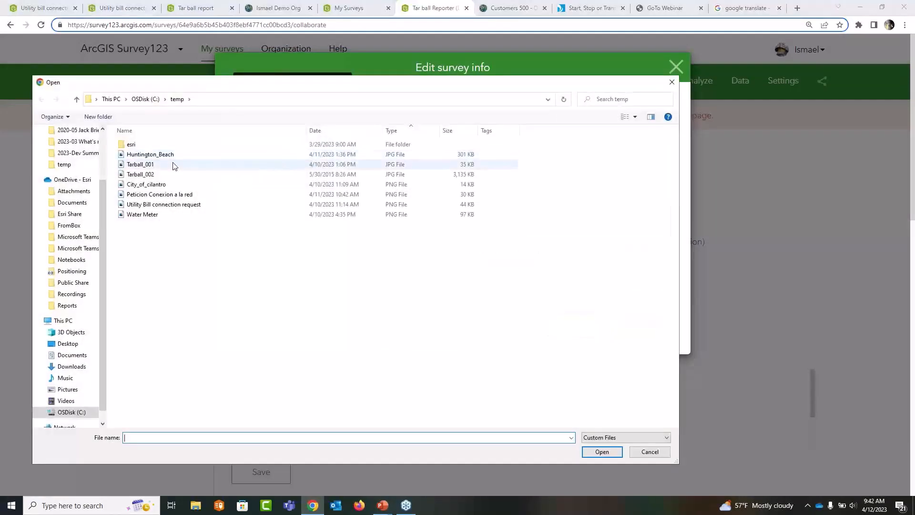
{"action": "left_click", "coordinate": [157, 216]}
{"action": "double_click", "coordinate": [157, 215]}
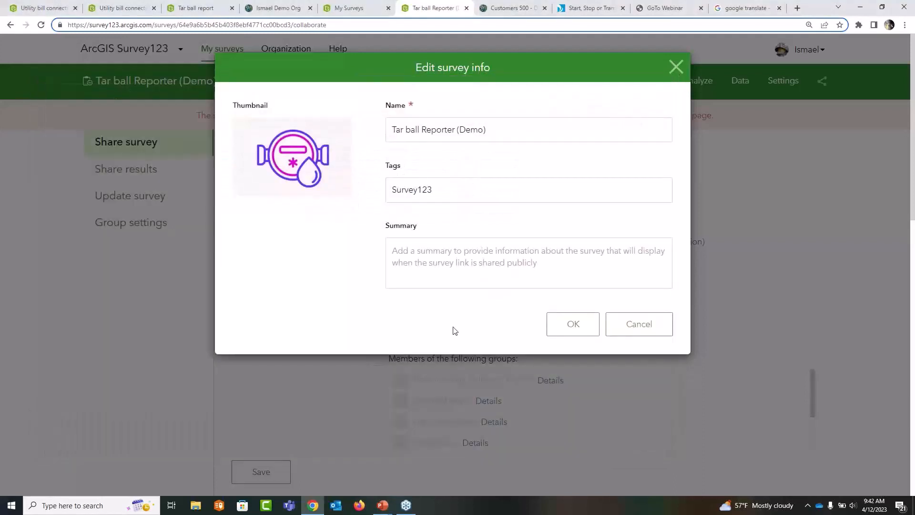
Step: Enter the survey summary "Help us map tar balls in the beach this weekend!"
{"action": "left_click_drag", "start_coordinate": [457, 130], "coordinate": [500, 129]}
{"action": "left_click", "coordinate": [503, 129]}
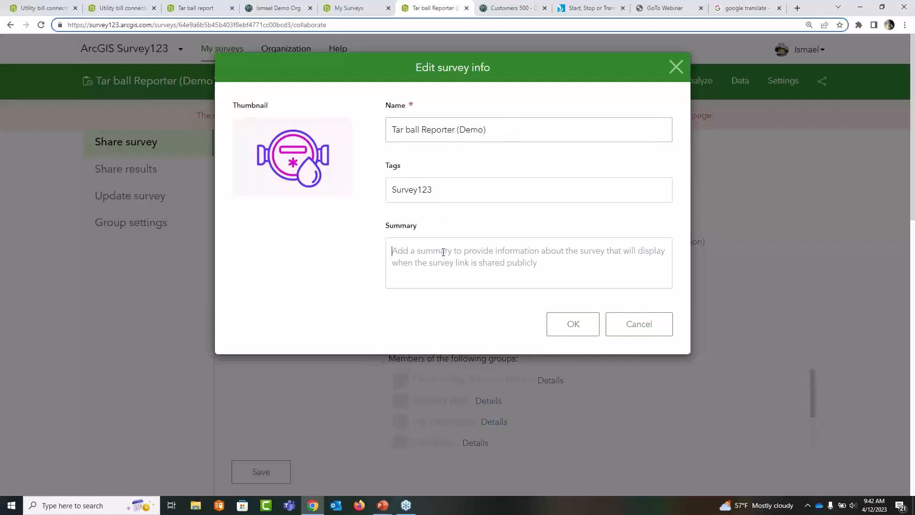
{"action": "type", "text": "SEe some"}
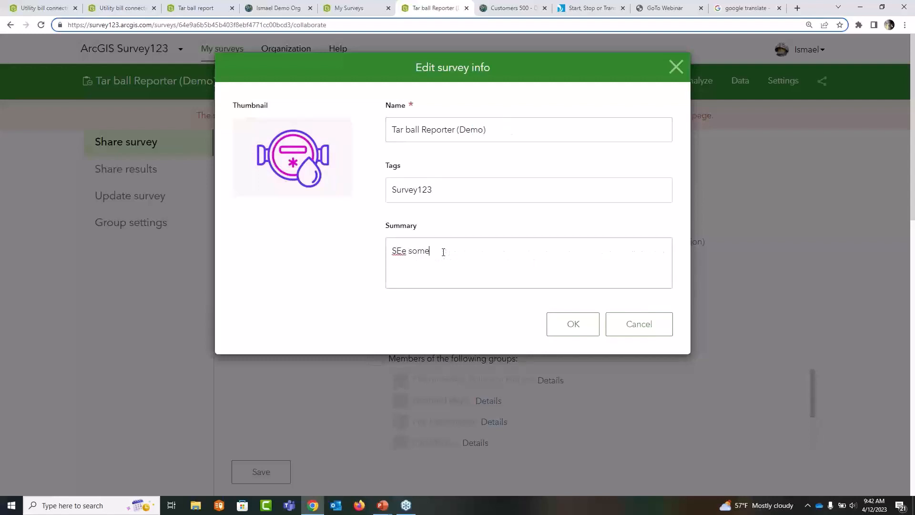
{"action": "key", "text": "BackSpace"}
{"action": "key", "text": "BackSpace"}
{"action": "key", "text": "BackSpace"}
{"action": "key", "text": "BackSpace"}
{"action": "key", "text": "BackSpace"}
{"action": "type", "text": "Foiund a"}
{"action": "key", "text": "BackSpace"}
{"action": "key", "text": "BackSpace"}
{"action": "key", "text": "BackSpace"}
{"action": "key", "text": "BackSpace"}
{"action": "type", "text": "F"}
{"action": "key", "text": "BackSpace"}
{"action": "type", "text": "Help us map tar balls in the beach this weekend!"}
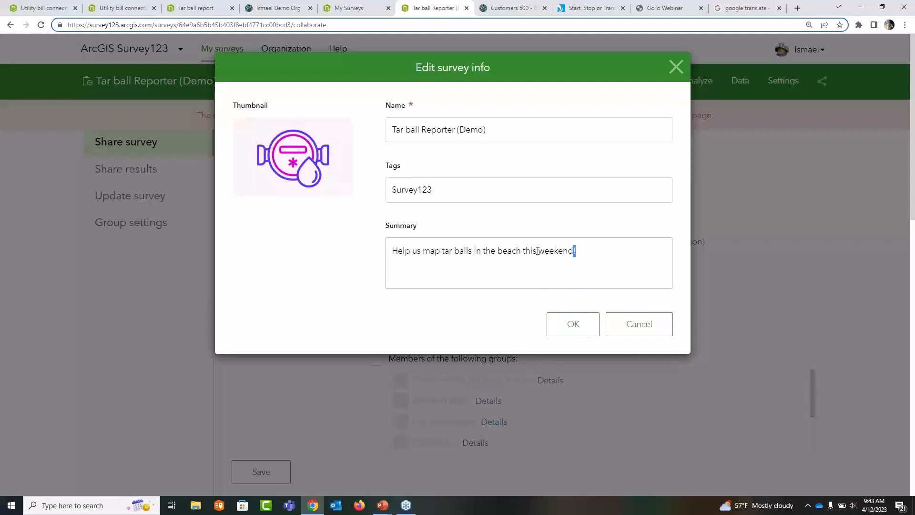
Step: Save the edited survey info with its new thumbnail and summary
{"action": "triple_click", "coordinate": [538, 251]}
{"action": "triple_click", "coordinate": [511, 127]}
{"action": "left_click", "coordinate": [582, 327]}
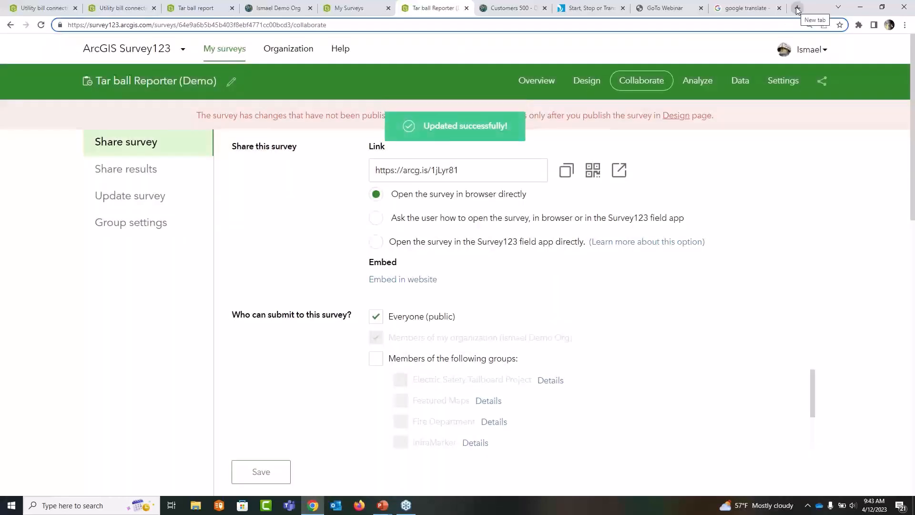
Step: Open Facebook in a new browser tab, paste the survey link into a draft post to examine its preview card, and discard the draft
{"action": "left_click", "coordinate": [797, 8]}
{"action": "type", "text": "face"}
{"action": "key", "text": "Return"}
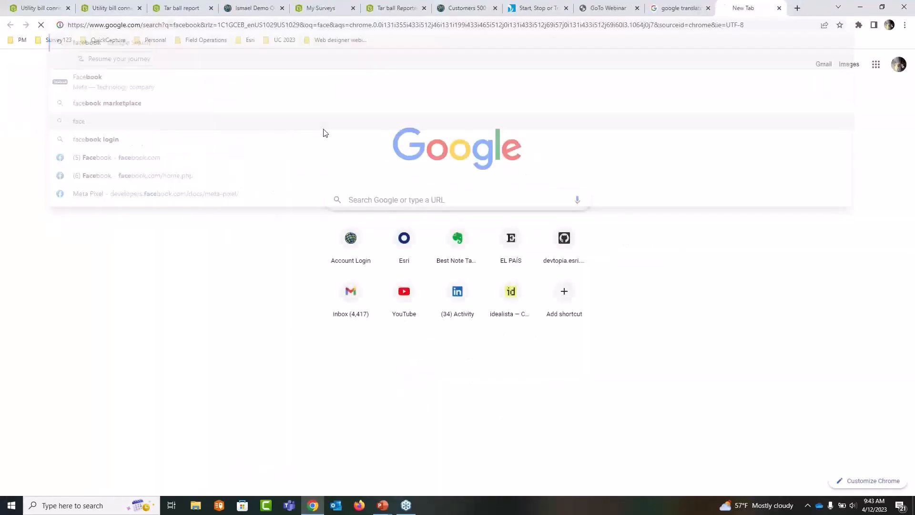
{"action": "left_click", "coordinate": [173, 168]}
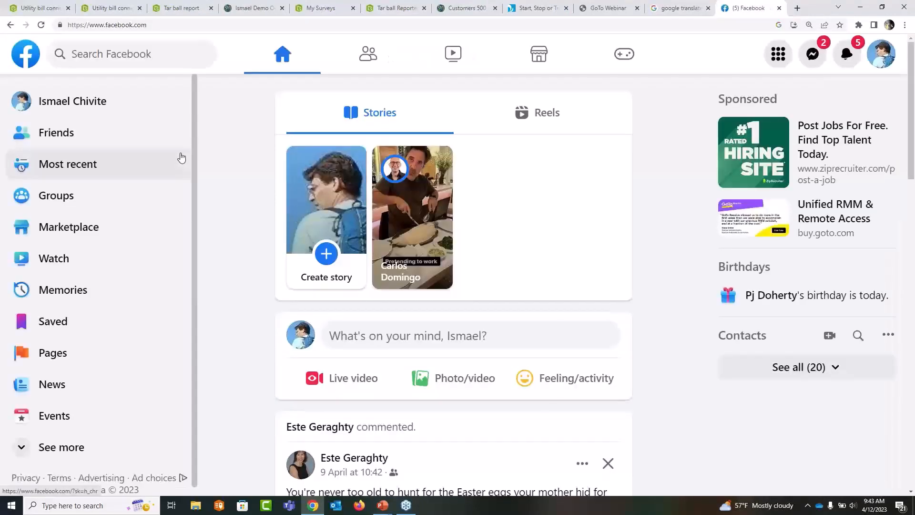
{"action": "left_click", "coordinate": [361, 335]}
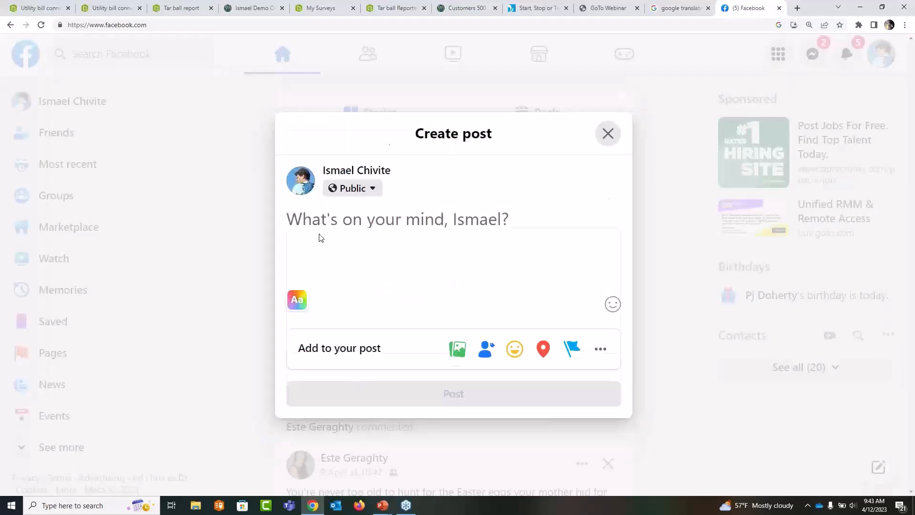
{"action": "key", "text": "ctrl+v"}
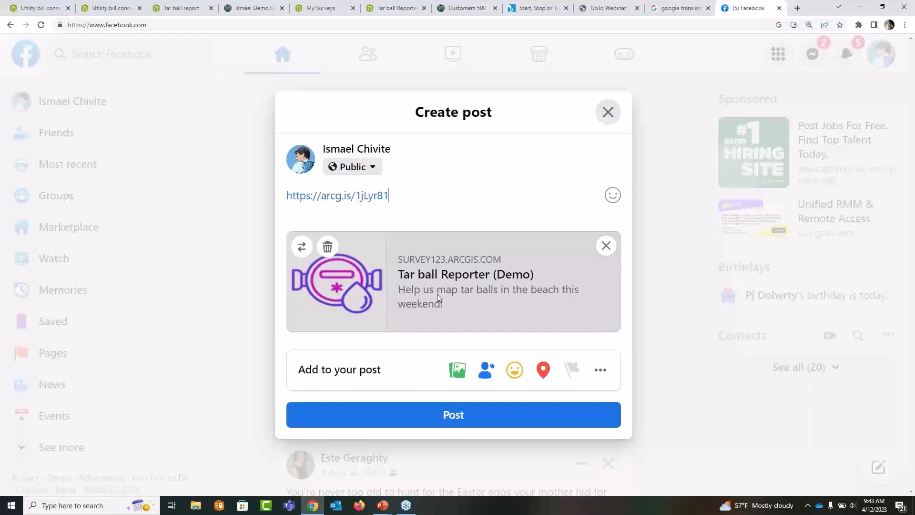
{"action": "left_click", "coordinate": [605, 246]}
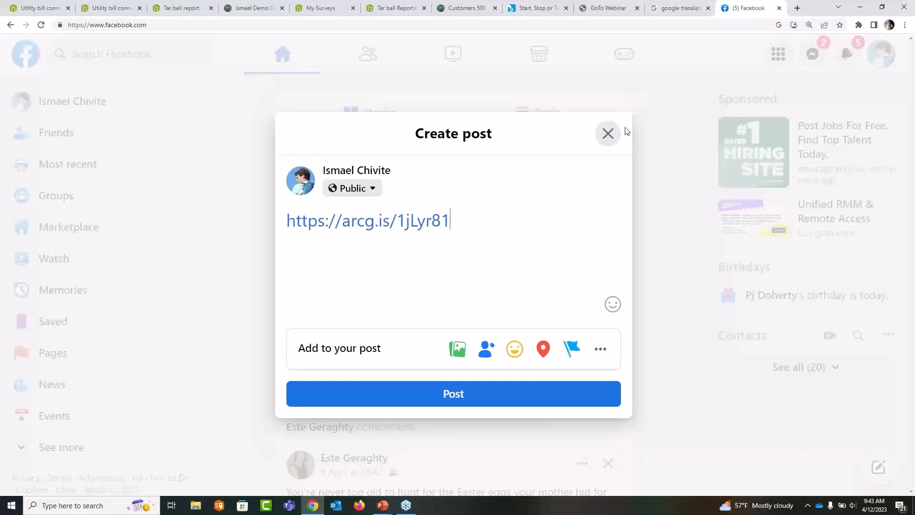
{"action": "left_click", "coordinate": [608, 133]}
Step: Switch to Microsoft Teams, paste the survey link into a draft chat message to examine its preview, and minimize Teams
{"action": "left_click", "coordinate": [289, 506]}
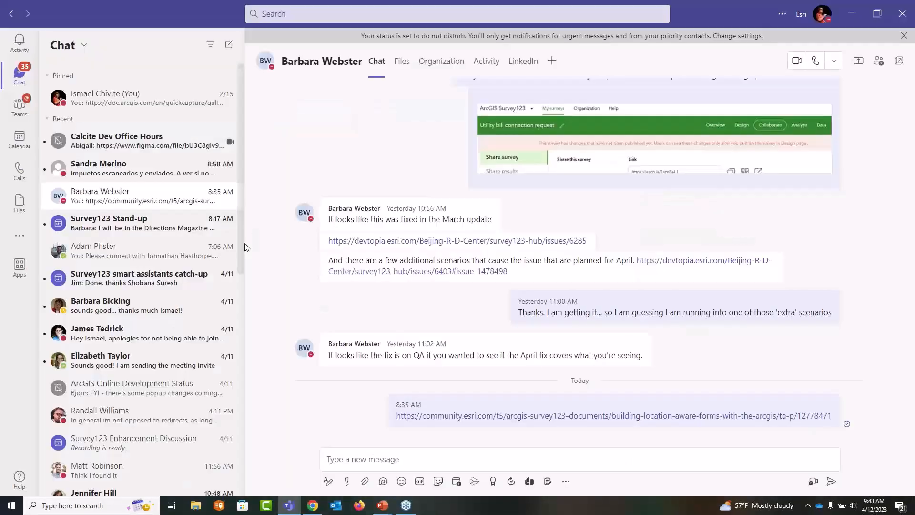
{"action": "left_click", "coordinate": [124, 248]}
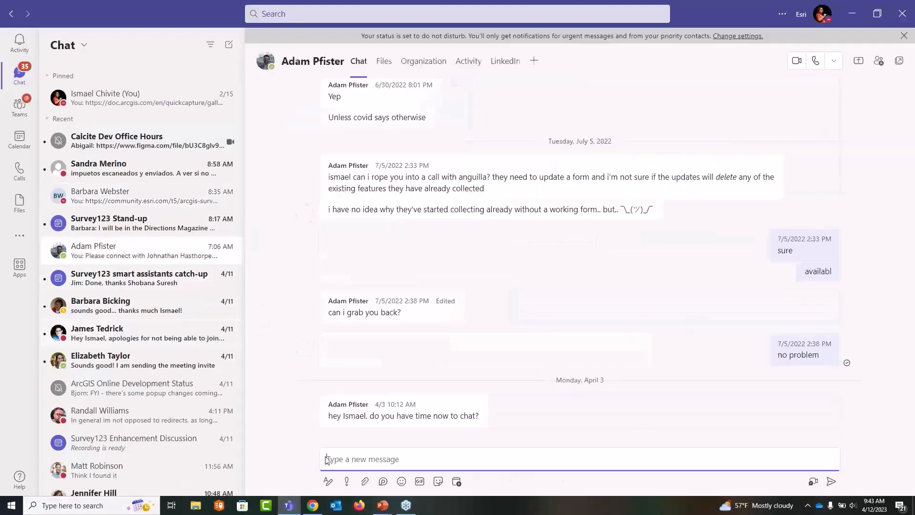
{"action": "left_click", "coordinate": [341, 459]}
{"action": "key", "text": "ctrl+v"}
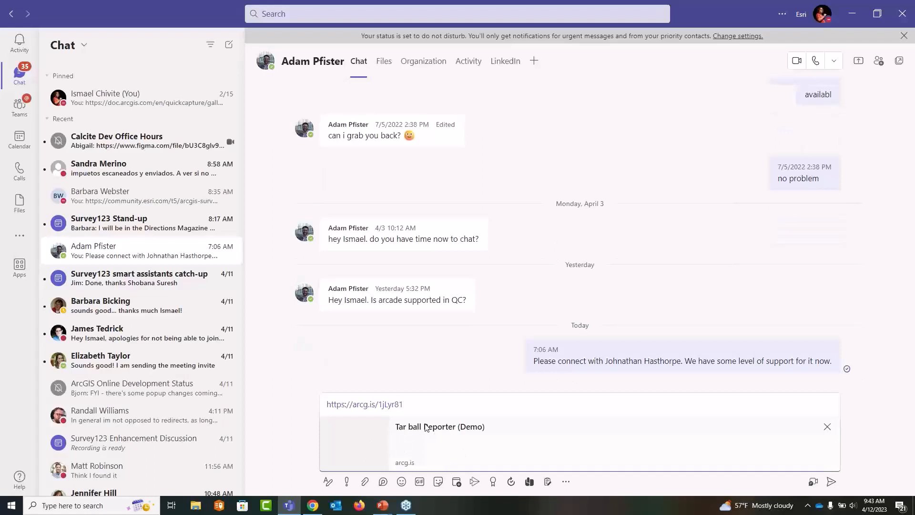
{"action": "left_click", "coordinate": [852, 12]}
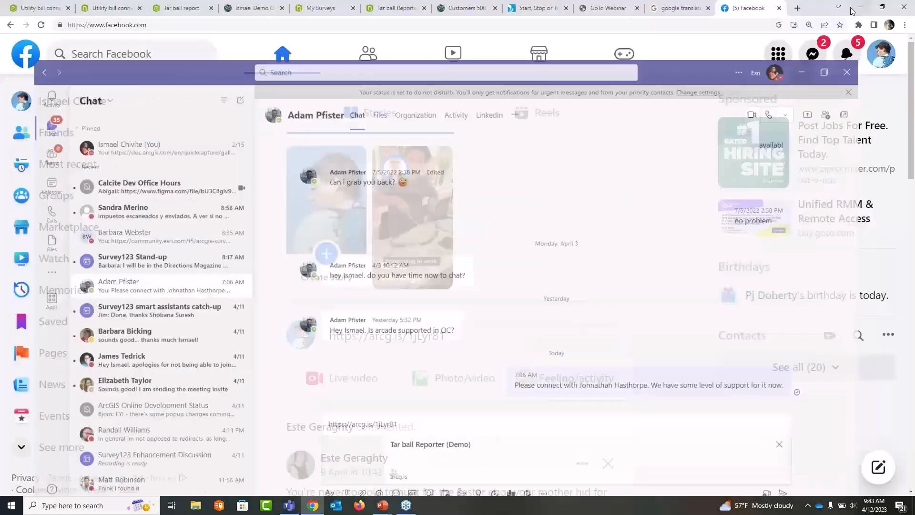
Step: Return to the Tar ball Reporter (Demo) sharing page and examine its website embed code and options
{"action": "left_click", "coordinate": [671, 11]}
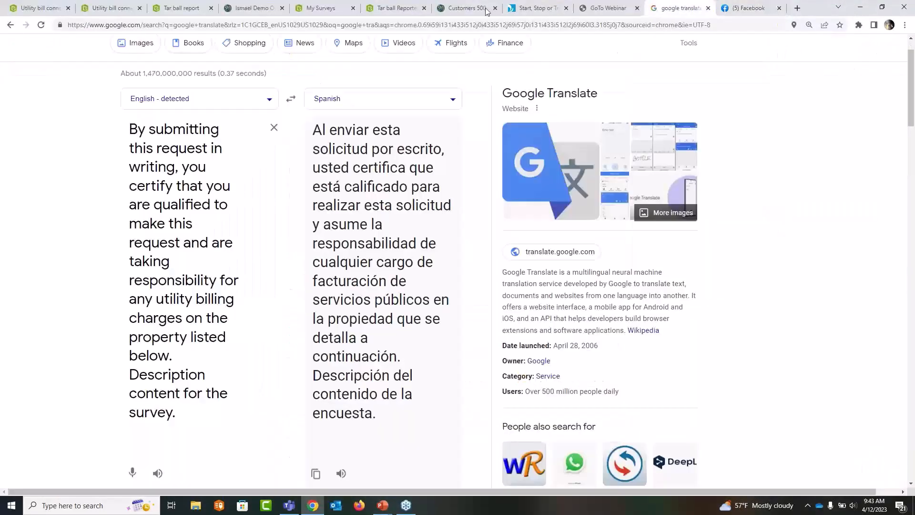
{"action": "left_click", "coordinate": [383, 9]}
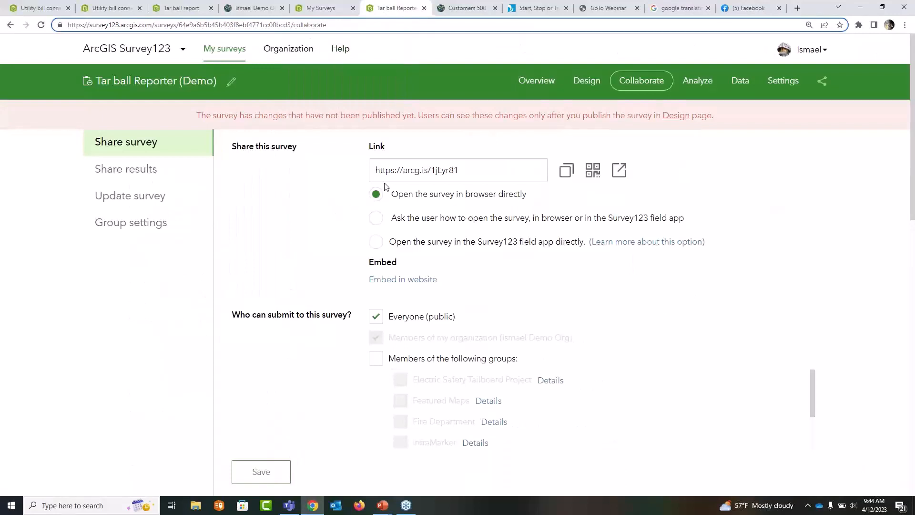
{"action": "left_click", "coordinate": [406, 281]}
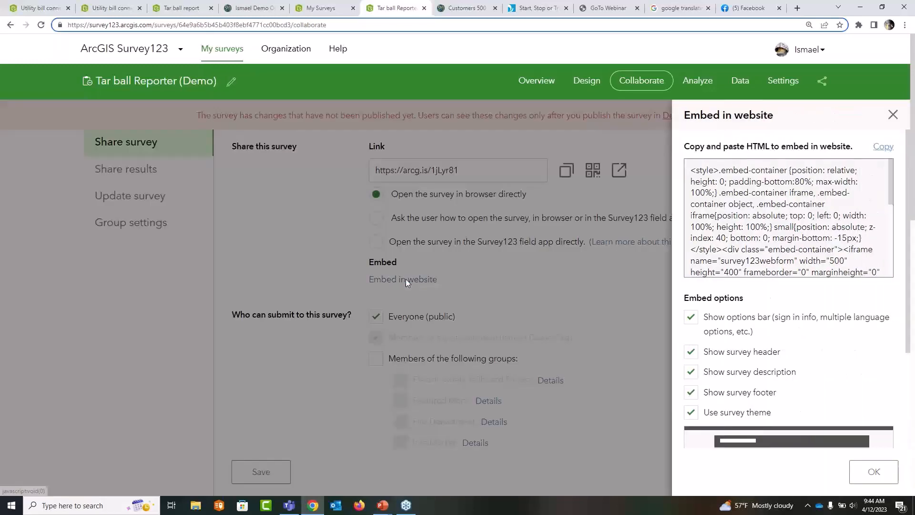
{"action": "left_click", "coordinate": [893, 114]}
Step: Open the sharing page of the Utility bill connection request survey and show its website embed settings
{"action": "left_click", "coordinate": [234, 56]}
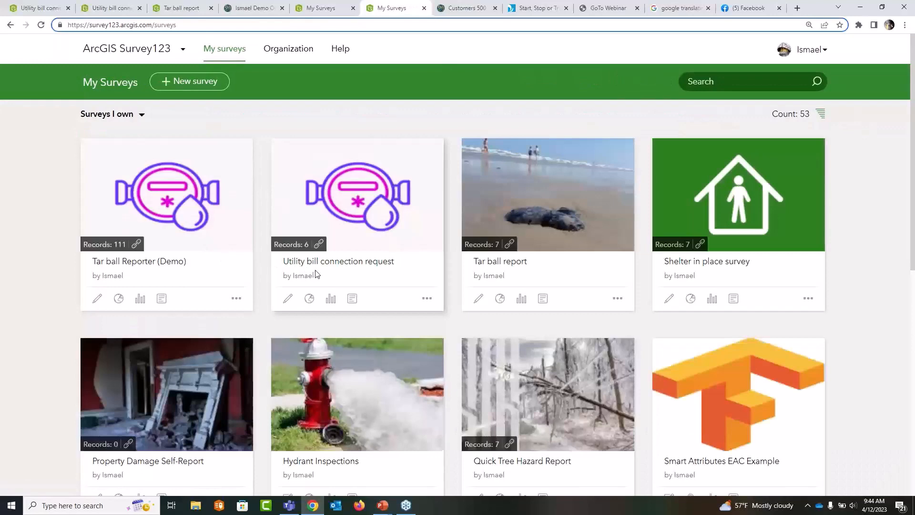
{"action": "left_click", "coordinate": [289, 299]}
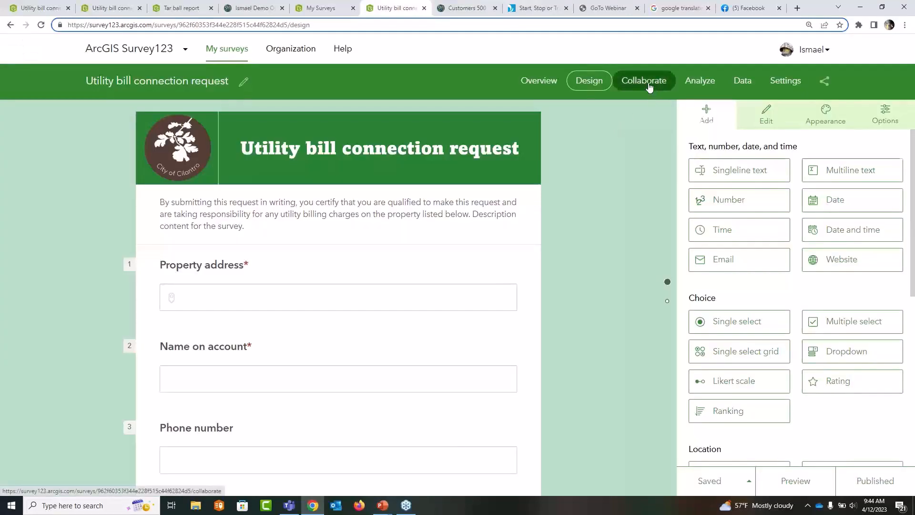
{"action": "left_click", "coordinate": [649, 87]}
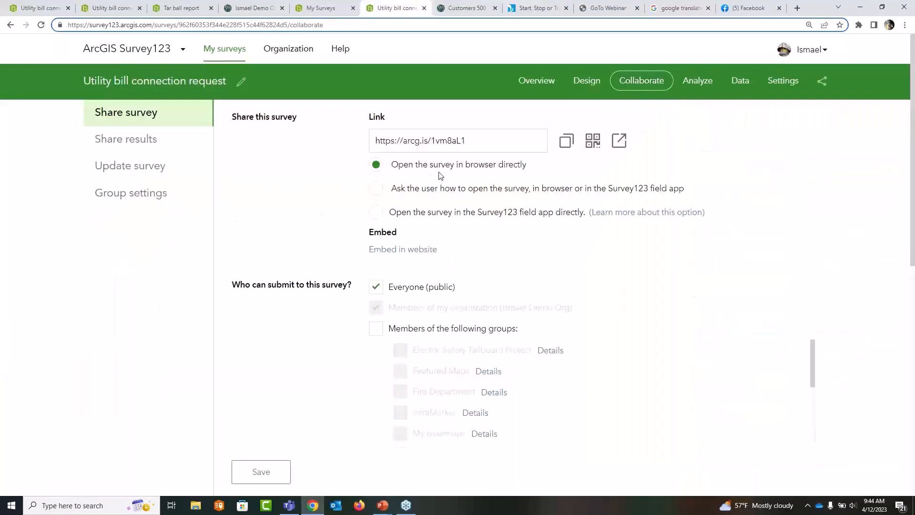
{"action": "left_click", "coordinate": [395, 253]}
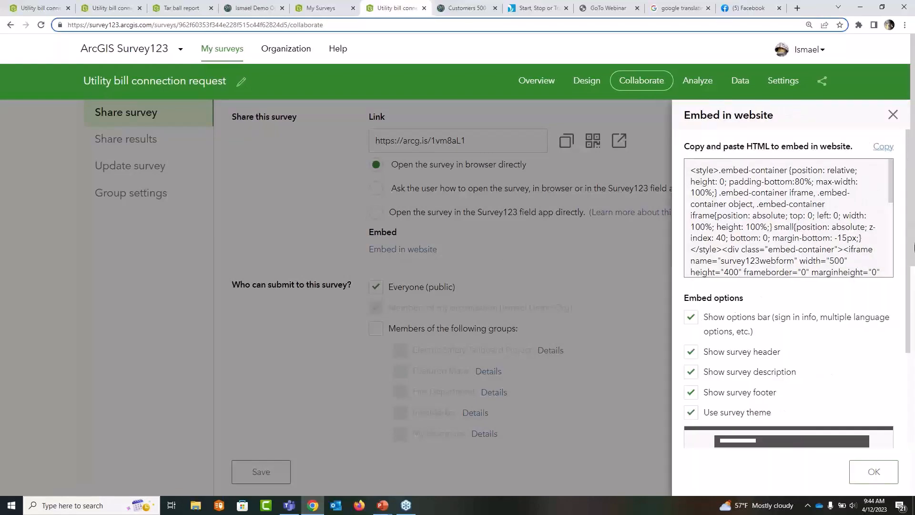
Step: Exclude the options bar, survey header, survey footer and survey theme from the embedded survey, and copy the embed code
{"action": "left_click_drag", "start_coordinate": [891, 180], "coordinate": [906, 269]}
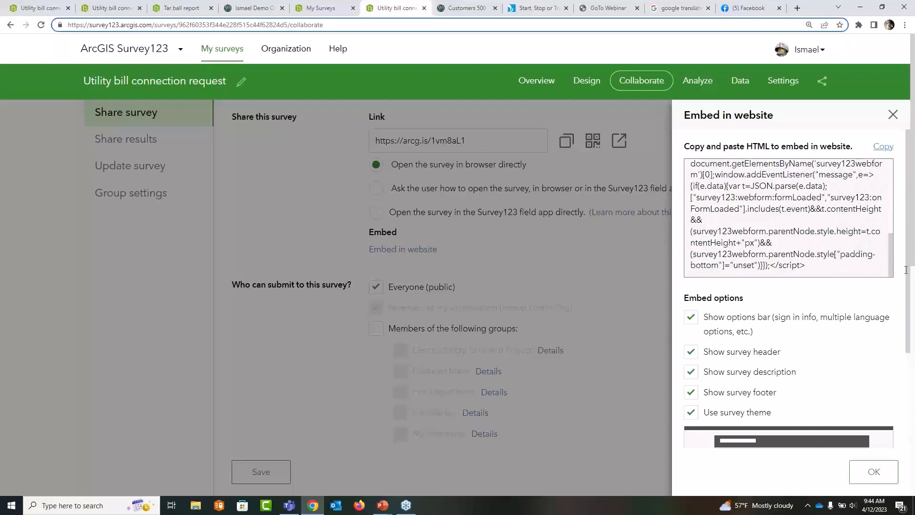
{"action": "scroll", "coordinate": [908, 302], "scroll_direction": "down", "scroll_amount": 2}
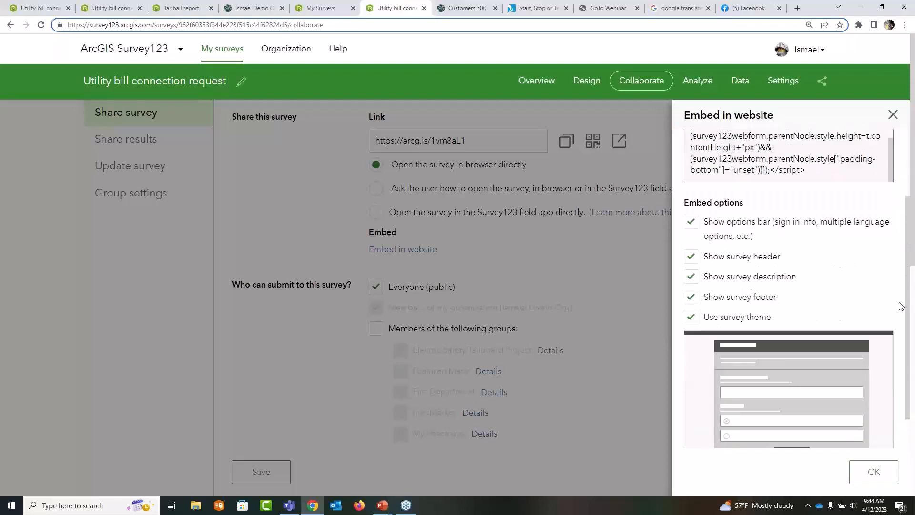
{"action": "left_click", "coordinate": [692, 321]}
{"action": "left_click", "coordinate": [691, 299]}
{"action": "left_click", "coordinate": [692, 257]}
{"action": "left_click", "coordinate": [692, 223]}
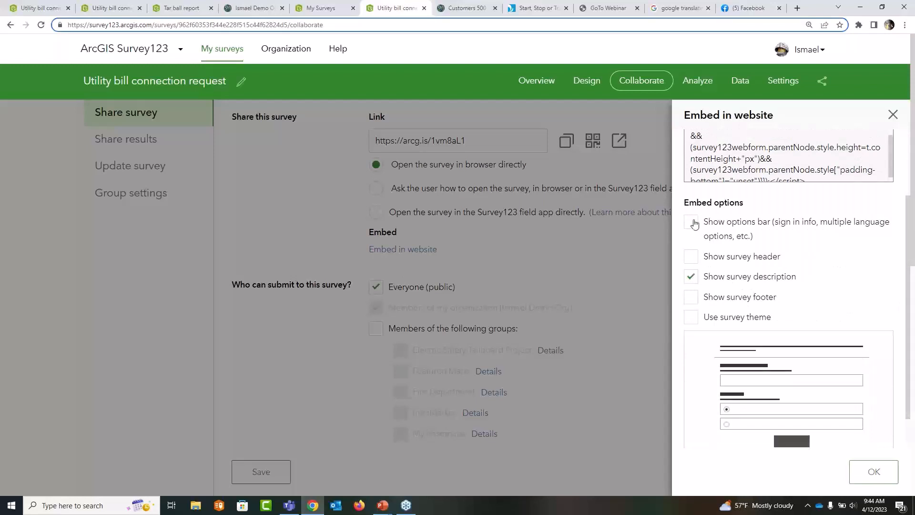
{"action": "scroll", "coordinate": [878, 334], "scroll_direction": "up", "scroll_amount": 2}
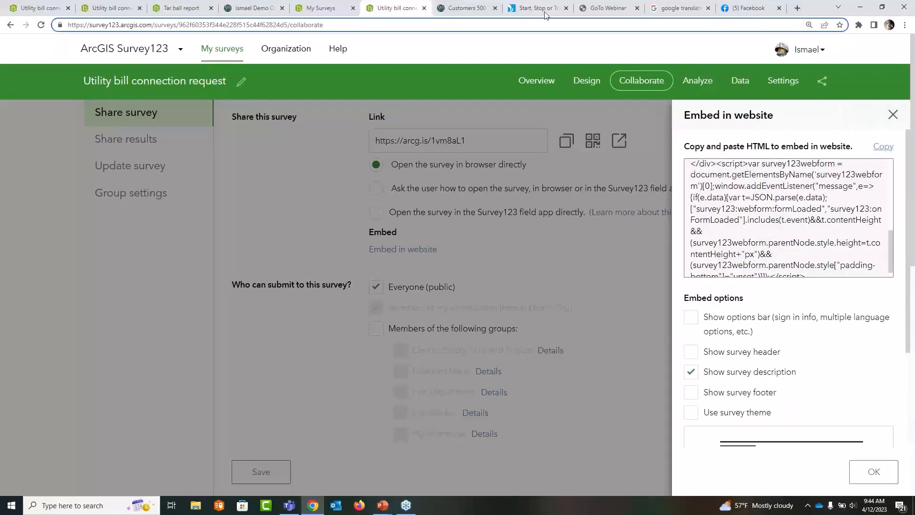
Step: Open the City of San Diego water service page and expand the Start Water/Sewer Service section
{"action": "left_click", "coordinate": [531, 8]}
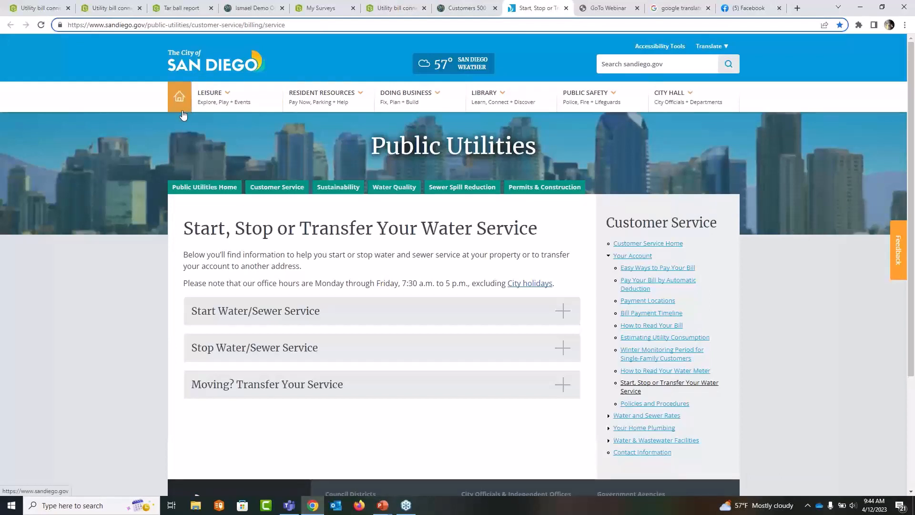
{"action": "left_click", "coordinate": [253, 313]}
{"action": "scroll", "coordinate": [277, 291], "scroll_direction": "down", "scroll_amount": 2}
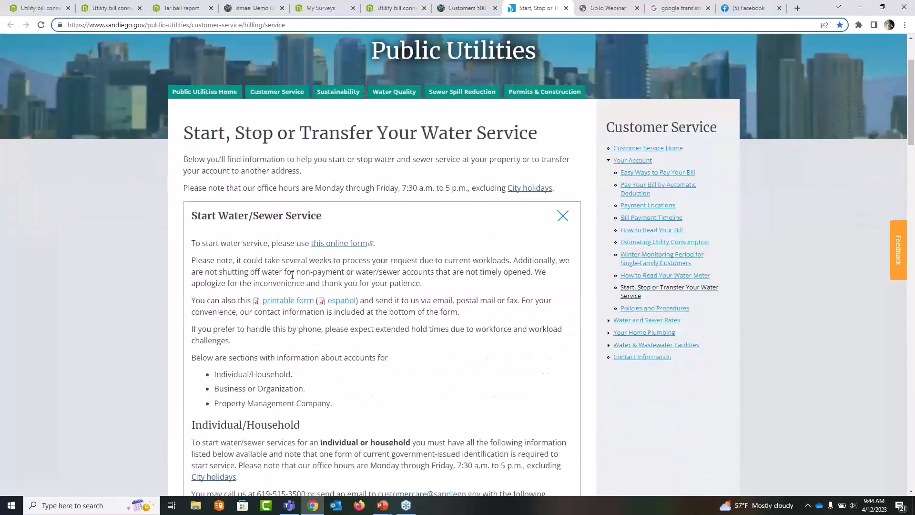
Step: Inspect the "To start water service" paragraph in the browser developer tools and widen the code view
{"action": "key", "text": "ctrl+shift+i"}
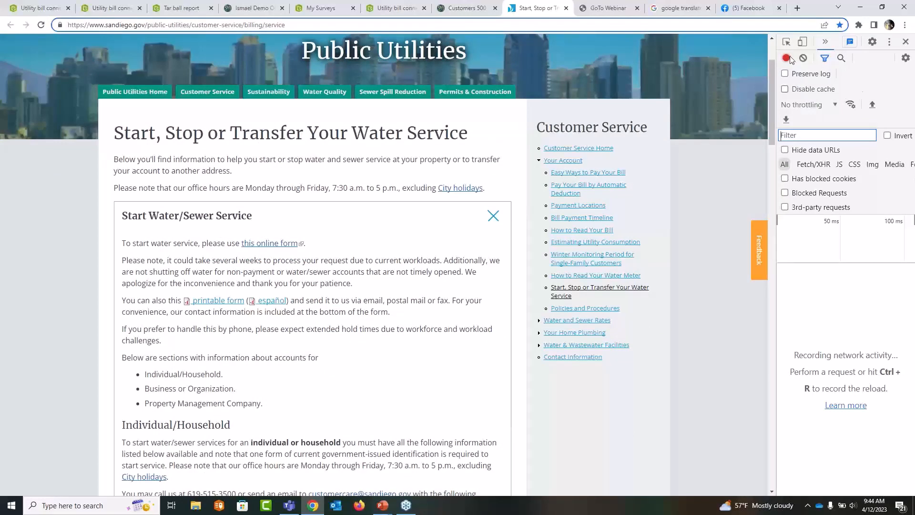
{"action": "left_click", "coordinate": [787, 43]}
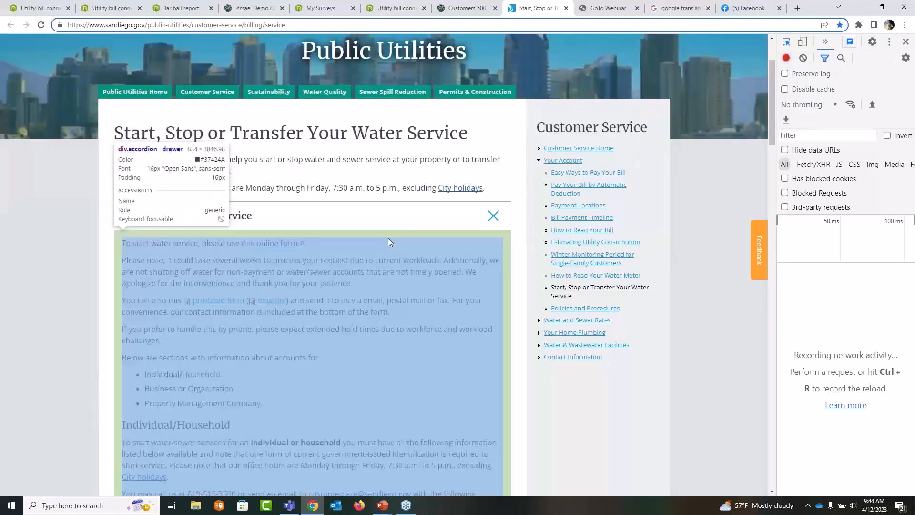
{"action": "left_click", "coordinate": [194, 244]}
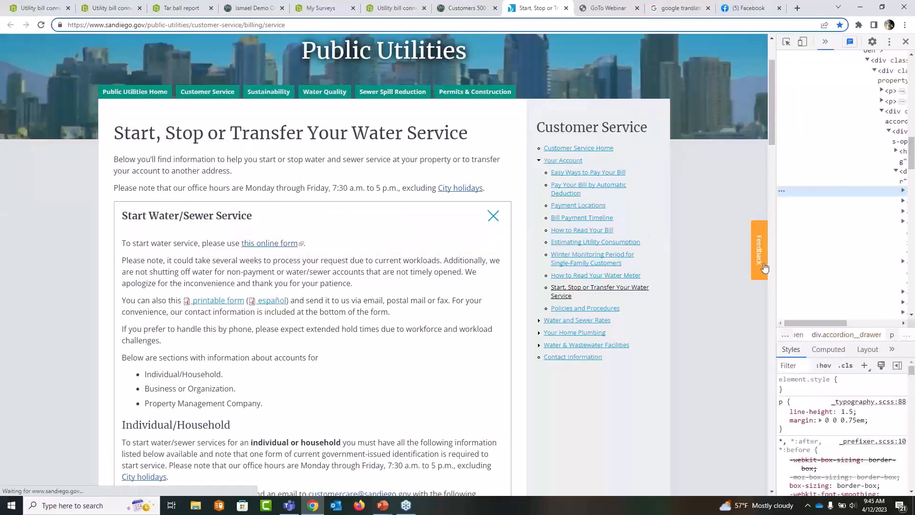
{"action": "left_click_drag", "start_coordinate": [775, 267], "coordinate": [570, 261]}
Step: Replace the inspected paragraph's HTML with the survey embed code and review the embedded form on the page
{"action": "right_click", "coordinate": [719, 143]}
{"action": "left_click", "coordinate": [753, 163]}
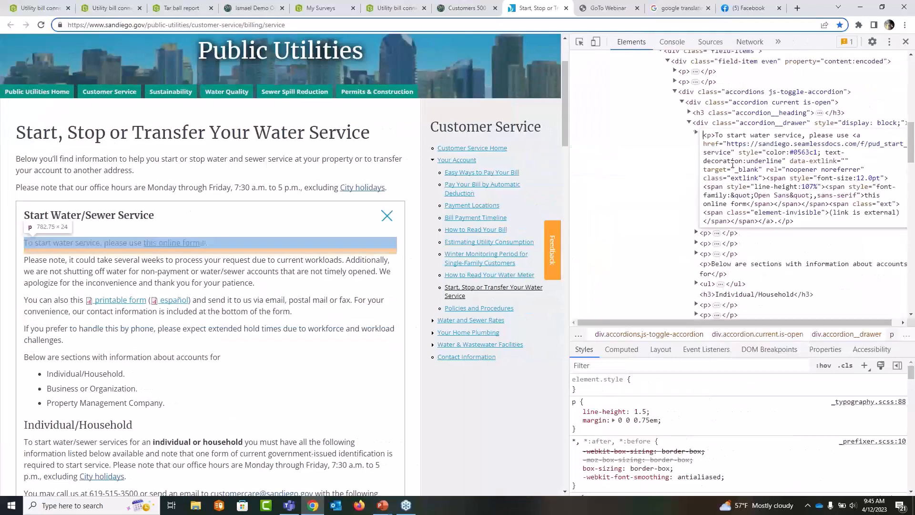
{"action": "key", "text": "ctrl+v"}
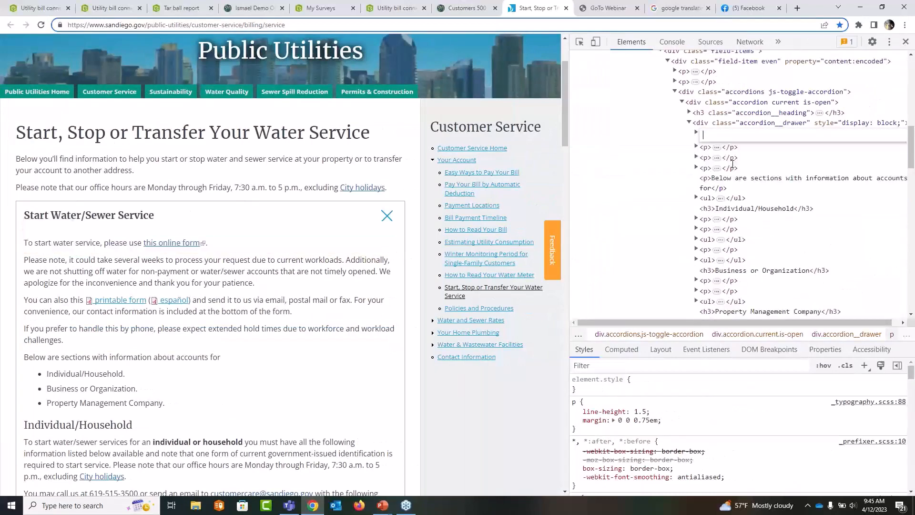
{"action": "left_click", "coordinate": [656, 205]}
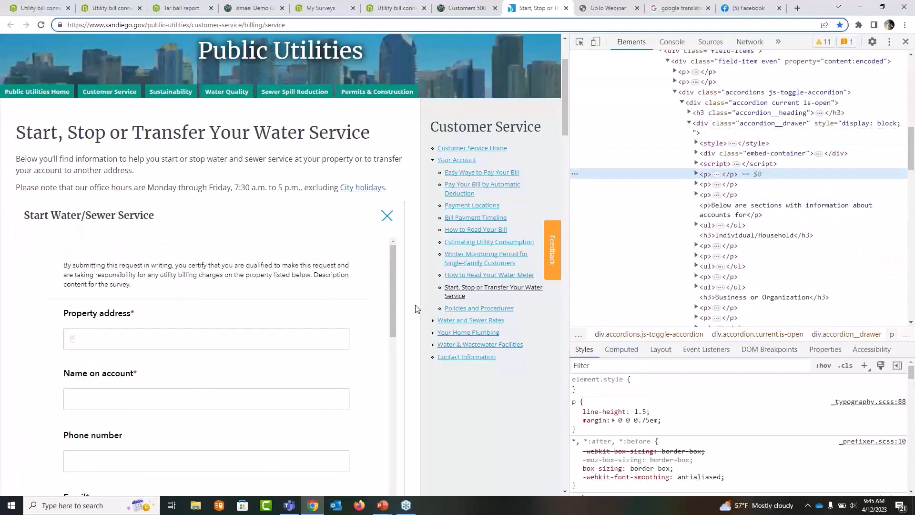
{"action": "scroll", "coordinate": [415, 310], "scroll_direction": "down", "scroll_amount": 2}
{"action": "scroll", "coordinate": [415, 310], "scroll_direction": "down", "scroll_amount": 1}
{"action": "scroll", "coordinate": [415, 310], "scroll_direction": "up", "scroll_amount": 4}
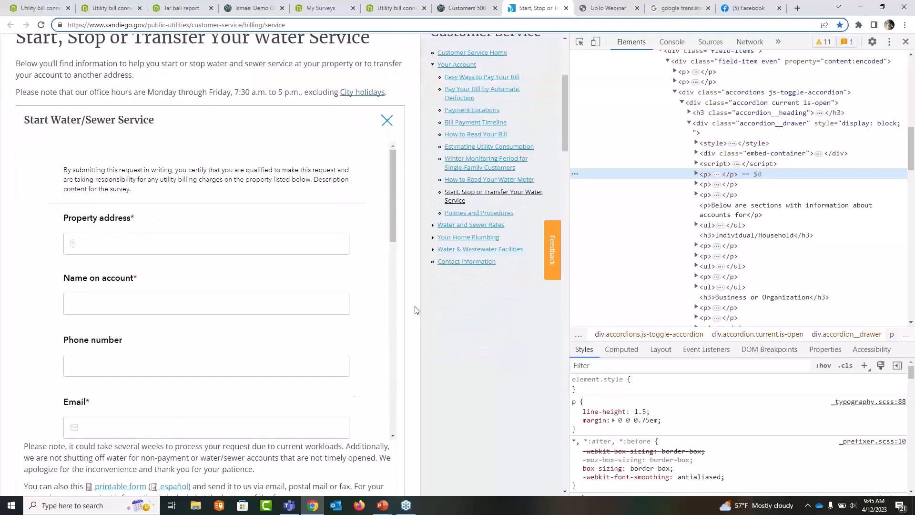
{"action": "mouse_move", "coordinate": [393, 317]}
{"action": "left_mouse_down"}
{"action": "mouse_move", "coordinate": [394, 374]}
{"action": "mouse_move", "coordinate": [395, 329]}
{"action": "left_mouse_up"}
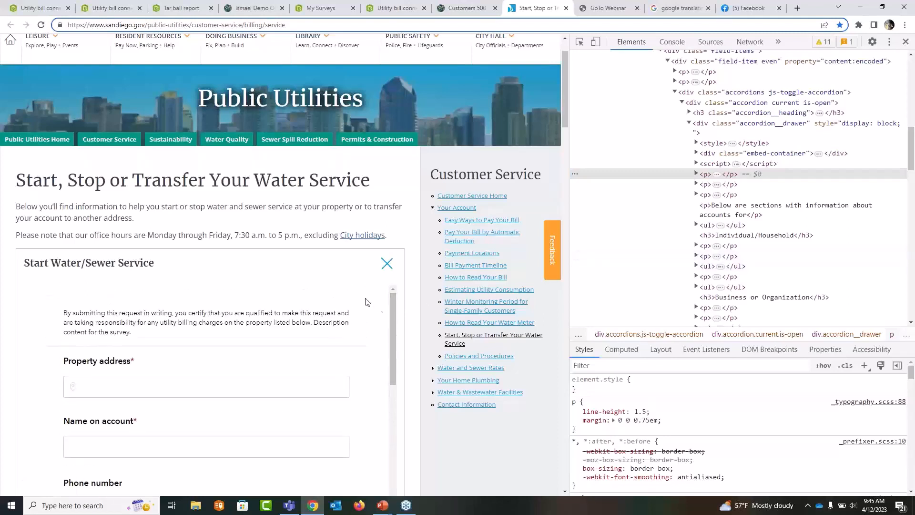
Step: Set the height of the embed-container element to 2000px and review the full-length embedded form
{"action": "left_click", "coordinate": [762, 154]}
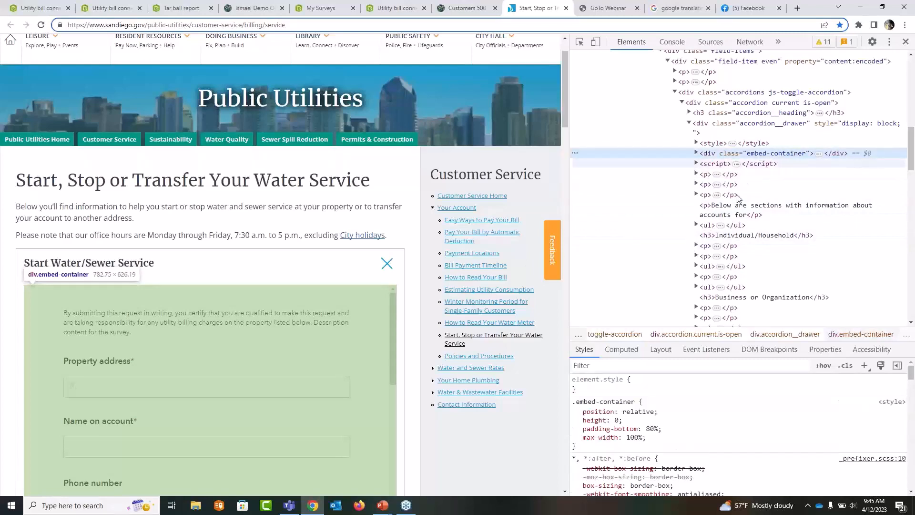
{"action": "left_click", "coordinate": [616, 419]}
{"action": "type", "text": "300"}
{"action": "type", "text": "0"}
{"action": "type", "text": "px"}
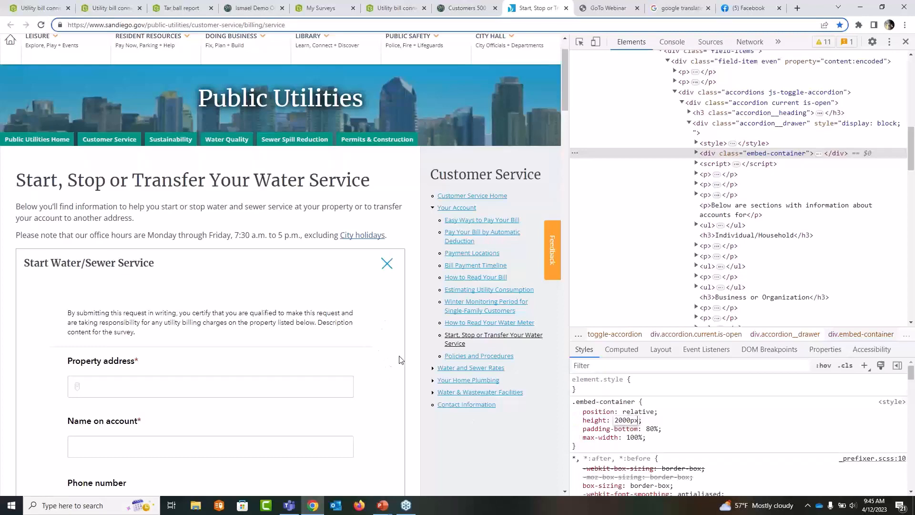
{"action": "scroll", "coordinate": [414, 325], "scroll_direction": "down", "scroll_amount": 7}
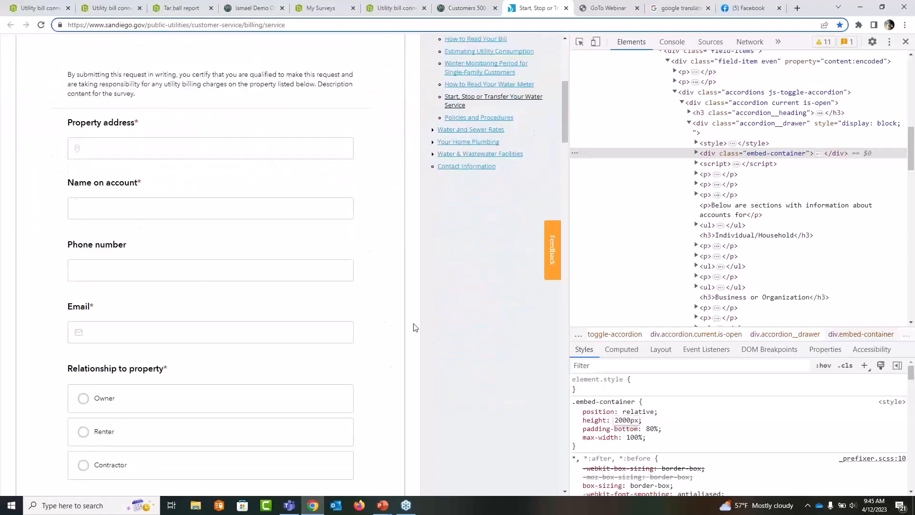
{"action": "scroll", "coordinate": [414, 328], "scroll_direction": "down", "scroll_amount": 5}
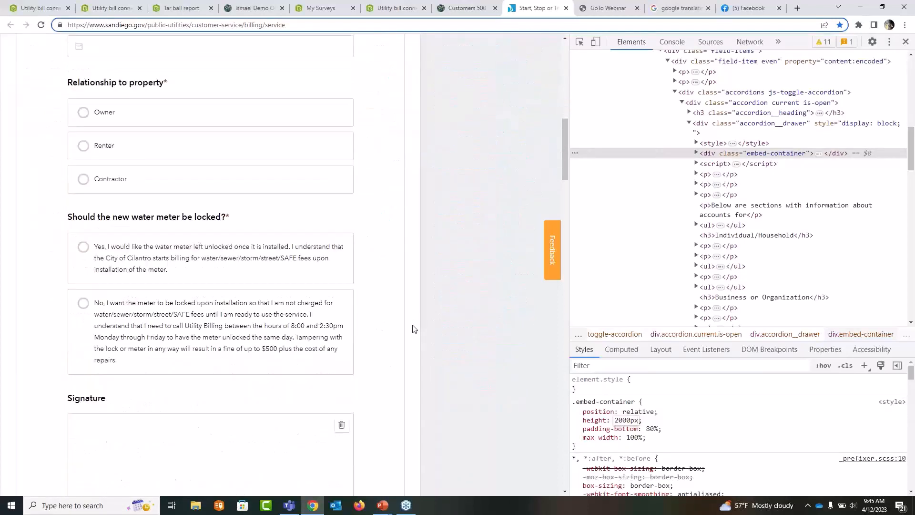
Step: Fill in the embedded form's property address from the suggested matches and enter the account holder's first name
{"action": "scroll", "coordinate": [413, 332], "scroll_direction": "down", "scroll_amount": 4}
{"action": "scroll", "coordinate": [407, 333], "scroll_direction": "up", "scroll_amount": 13}
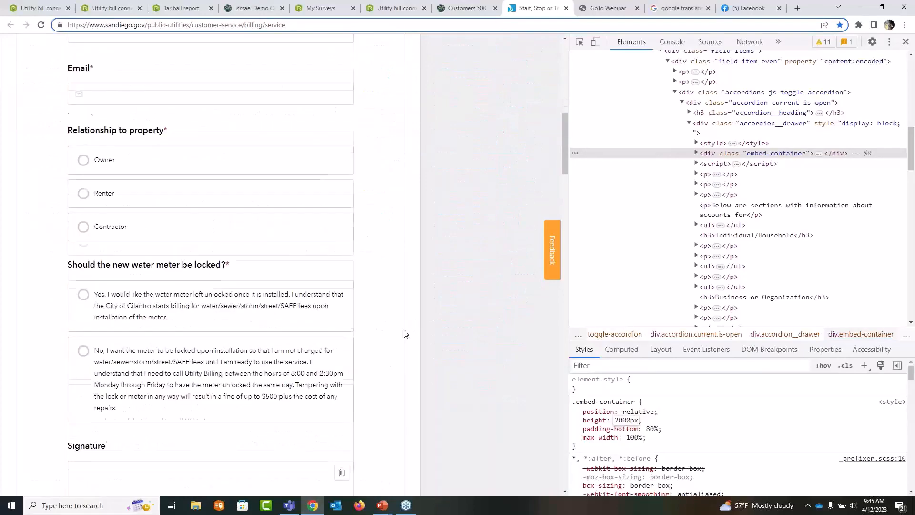
{"action": "scroll", "coordinate": [405, 334], "scroll_direction": "up", "scroll_amount": 1}
{"action": "left_click", "coordinate": [167, 296]}
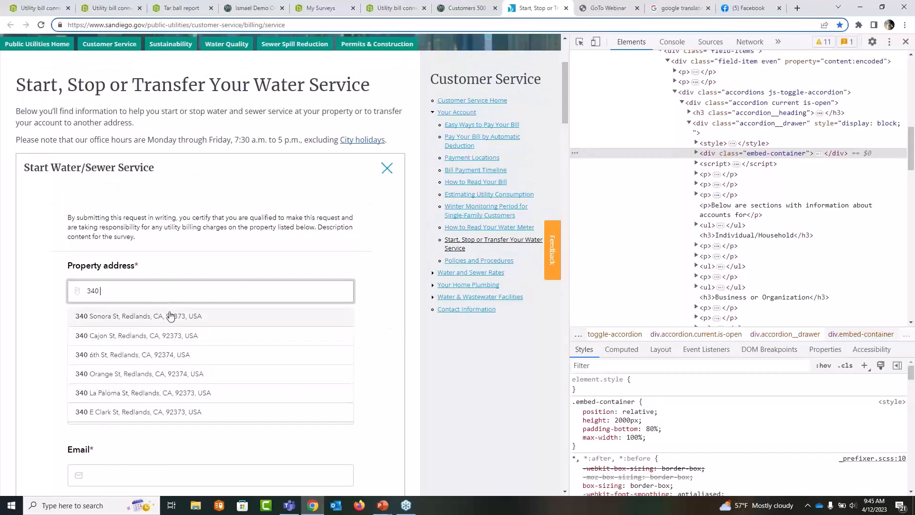
{"action": "left_click", "coordinate": [170, 316]}
{"action": "left_click", "coordinate": [172, 349]}
{"action": "type", "text": "Ismae"}
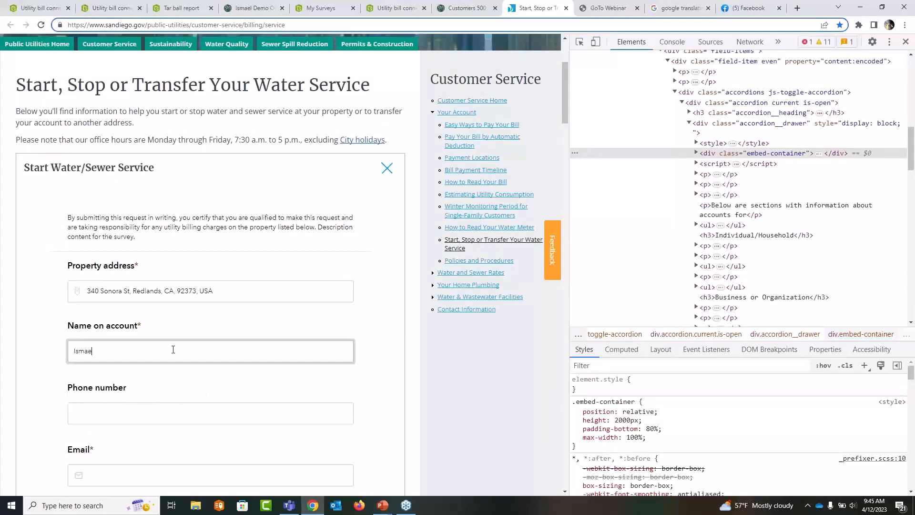
Step: Close the browser developer tools and review the embedded survey form within the full-width web page
{"action": "scroll", "coordinate": [176, 414], "scroll_direction": "down", "scroll_amount": 4}
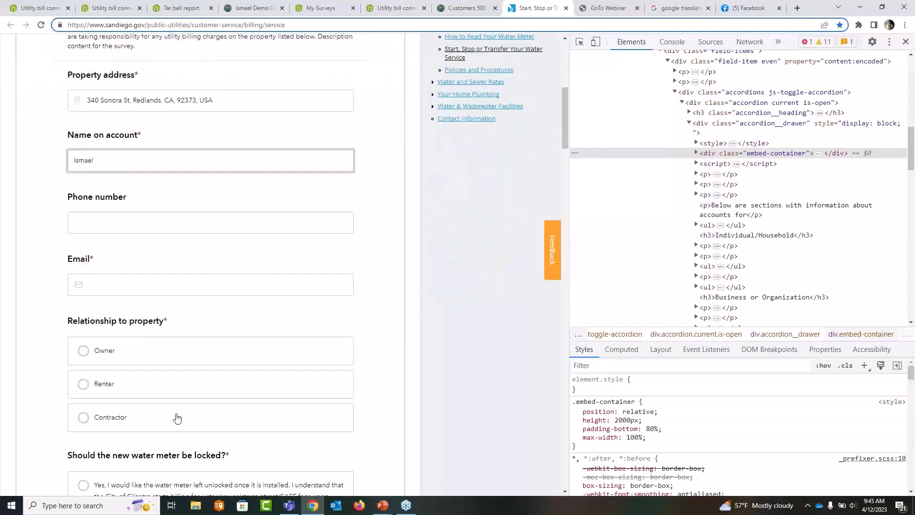
{"action": "scroll", "coordinate": [176, 416], "scroll_direction": "up", "scroll_amount": 2}
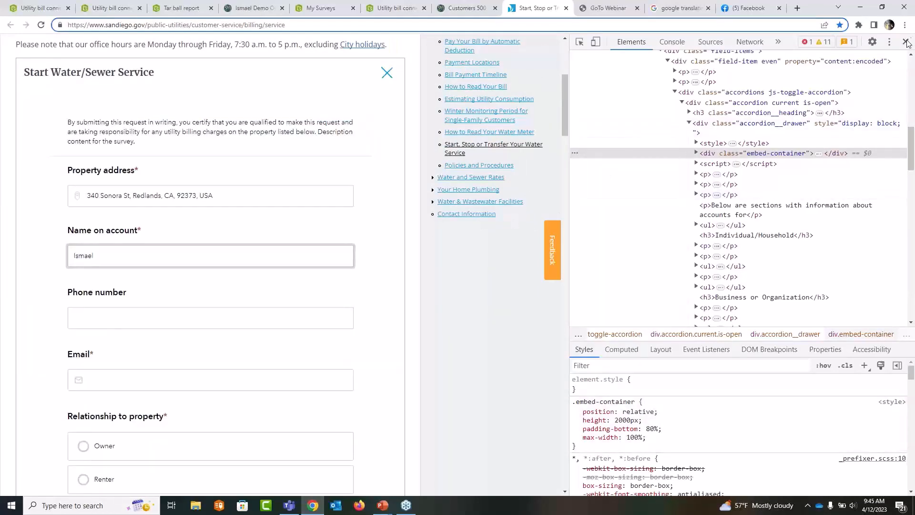
{"action": "left_click", "coordinate": [907, 43]}
{"action": "scroll", "coordinate": [362, 246], "scroll_direction": "up", "scroll_amount": 3}
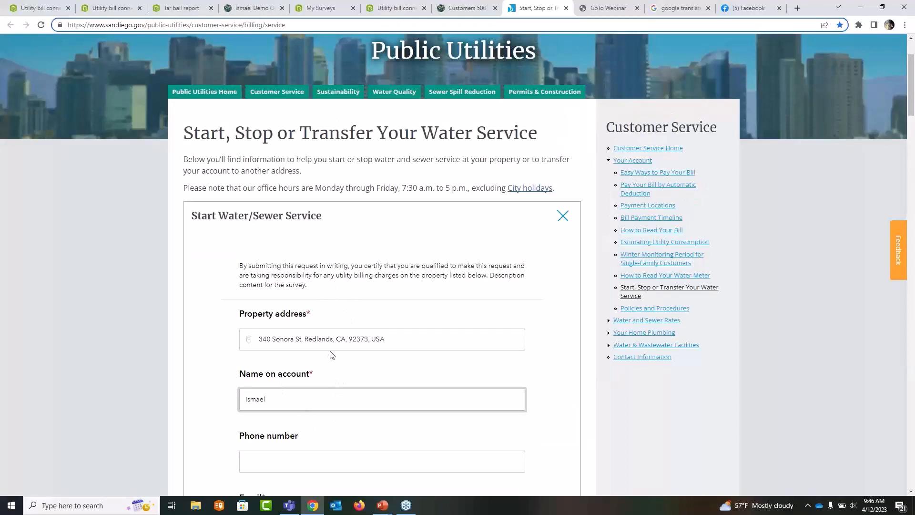
Step: Switch to the PowerPoint slide show and advance from the "Sharing forms" slide to the Agenda slide
{"action": "key", "text": "alt+Tab"}
{"action": "key", "text": "alt+Tab"}
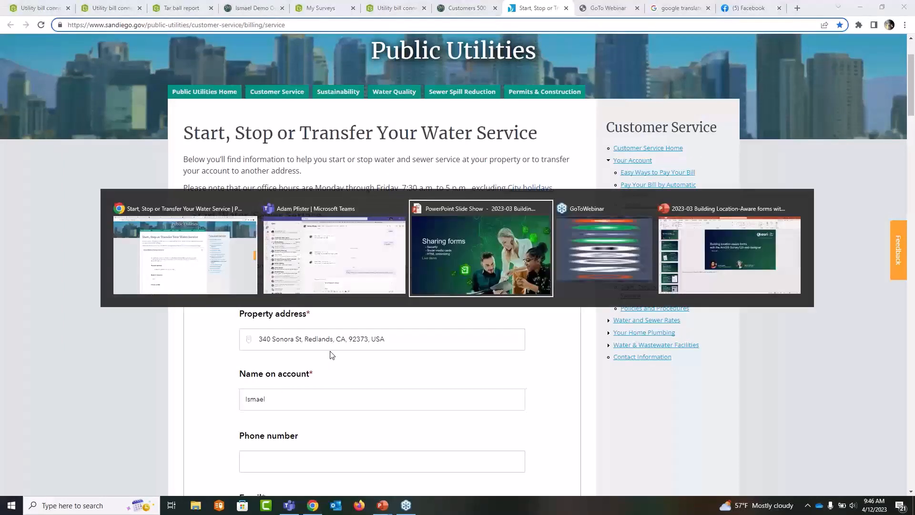
{"action": "key", "text": "Right"}
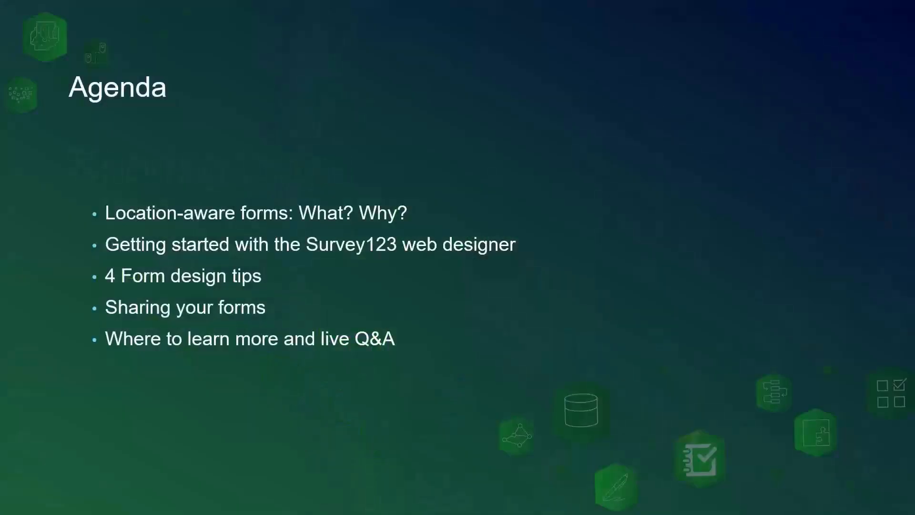